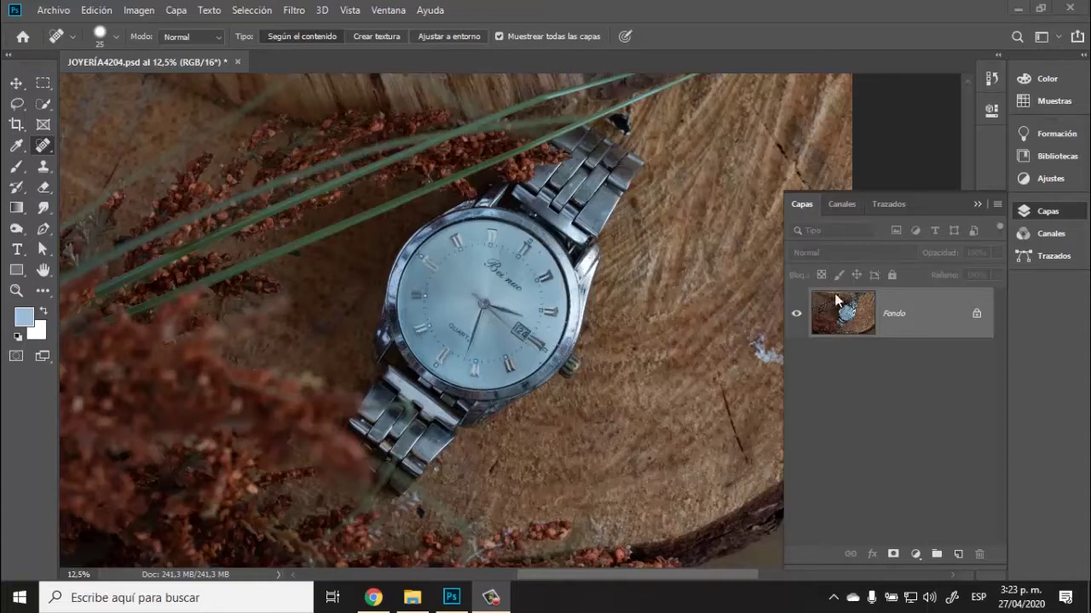
Step: Review the saved paths rejoj silueta, circulo 2 and circulo 1 on the watch
{"action": "left_click", "coordinate": [891, 203]}
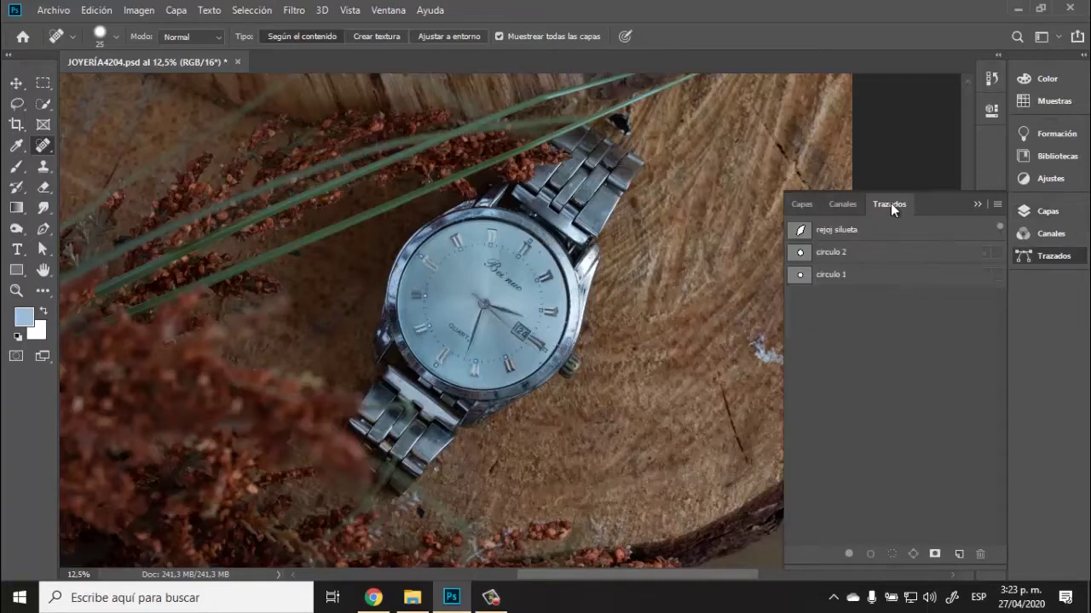
{"action": "left_click", "coordinate": [801, 235]}
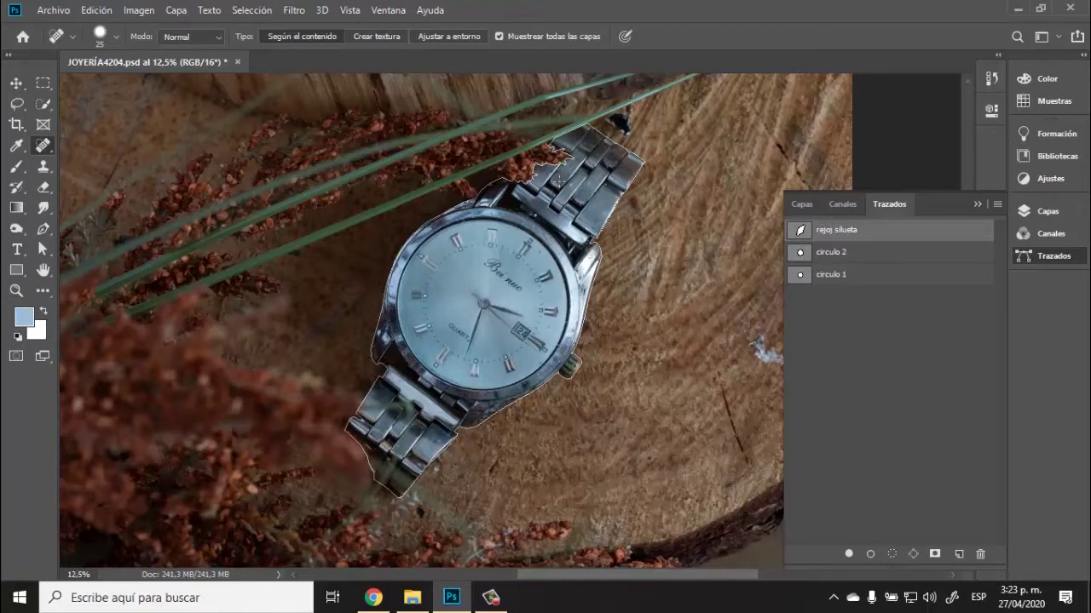
{"action": "left_click", "coordinate": [801, 253]}
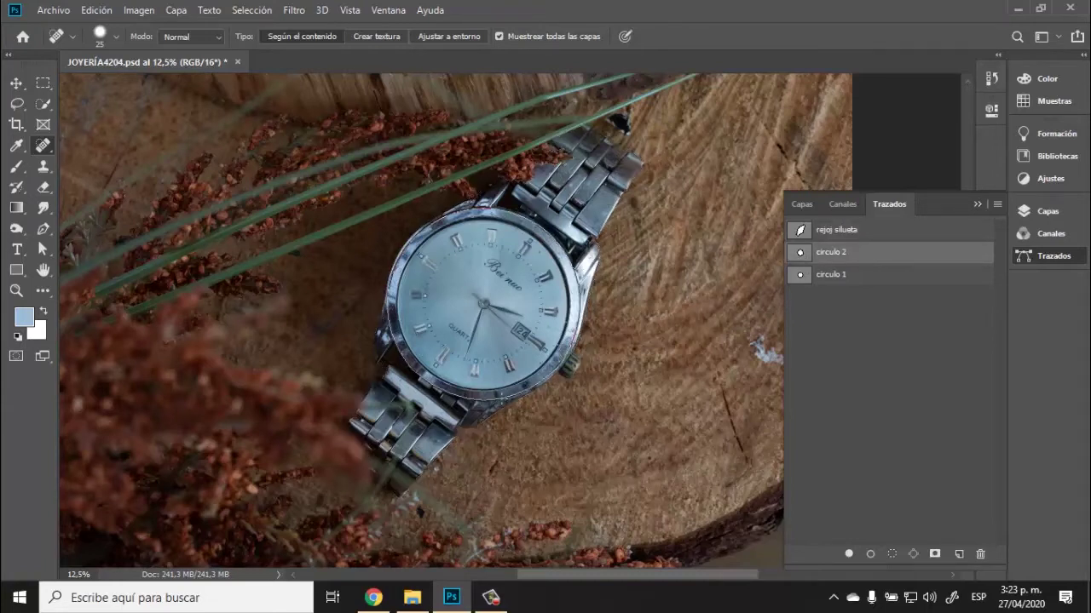
{"action": "left_click", "coordinate": [802, 275]}
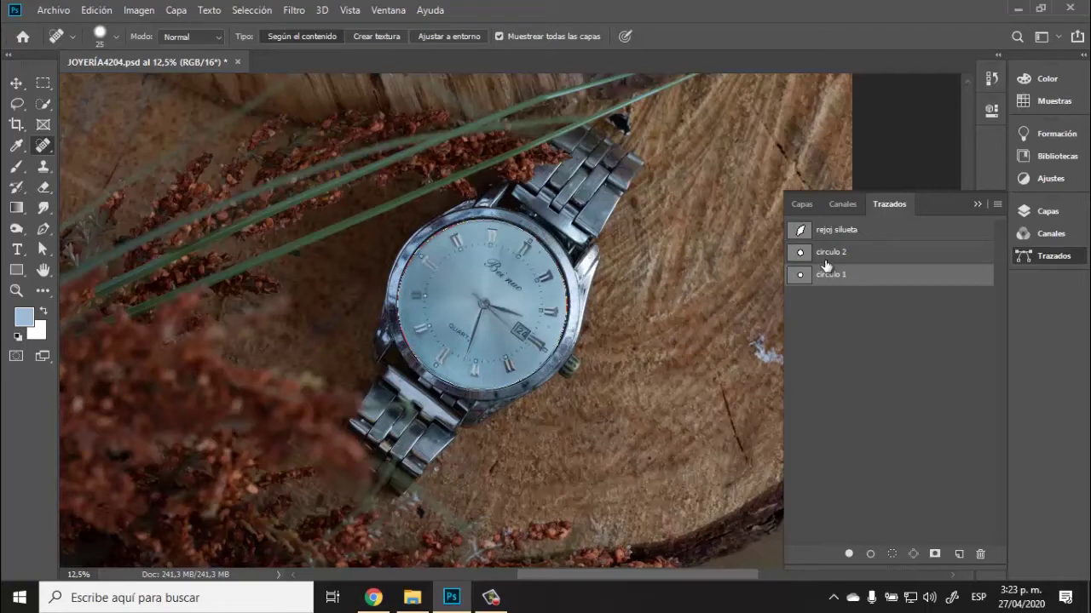
Step: Examine the watch dial, bezel and bracelet close up for scratches and dust
{"action": "left_click", "coordinate": [802, 204]}
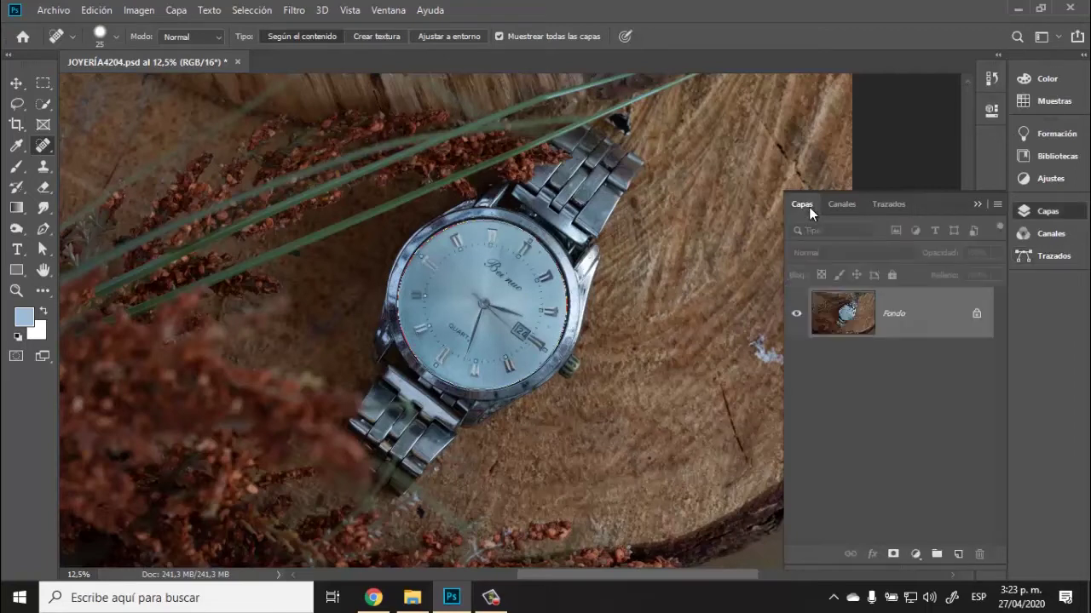
{"action": "left_click", "coordinate": [16, 290]}
{"action": "left_click_drag", "start_coordinate": [400, 193], "coordinate": [641, 312]}
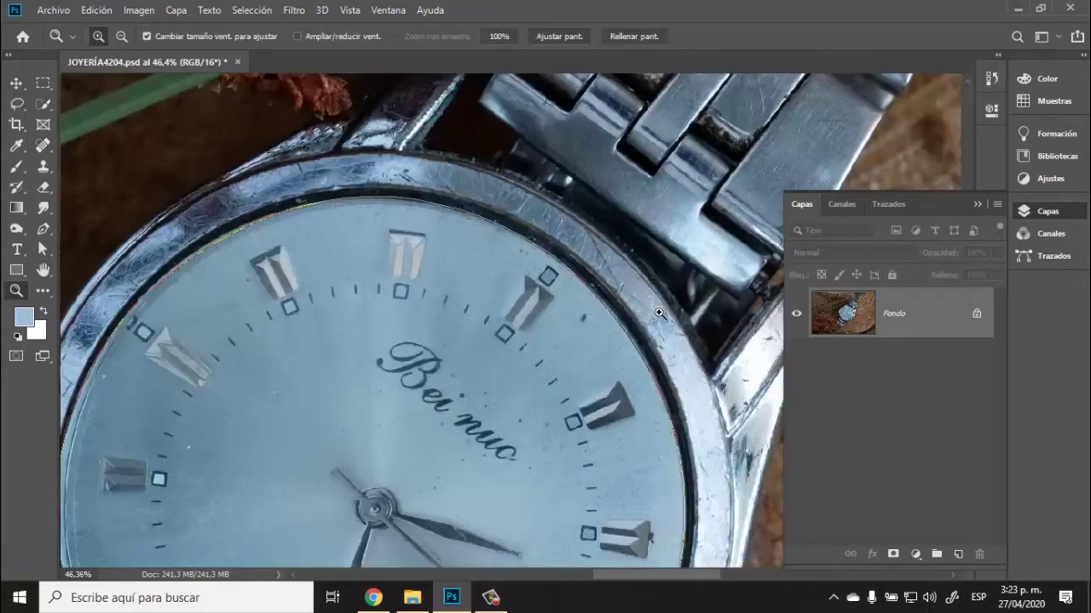
{"action": "left_click_drag", "start_coordinate": [660, 171], "coordinate": [392, 440]}
{"action": "left_click_drag", "start_coordinate": [453, 316], "coordinate": [656, 128]}
{"action": "left_click_drag", "start_coordinate": [441, 339], "coordinate": [565, 191]}
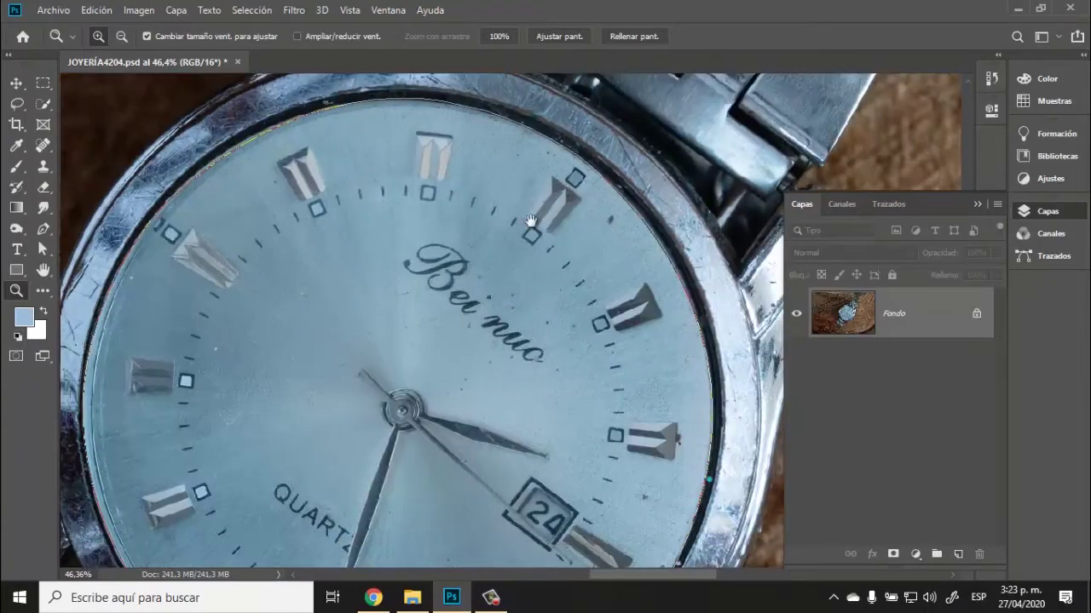
{"action": "left_click_drag", "start_coordinate": [359, 337], "coordinate": [568, 75]}
{"action": "left_click_drag", "start_coordinate": [467, 297], "coordinate": [363, 145]}
{"action": "left_click_drag", "start_coordinate": [399, 219], "coordinate": [602, 416]}
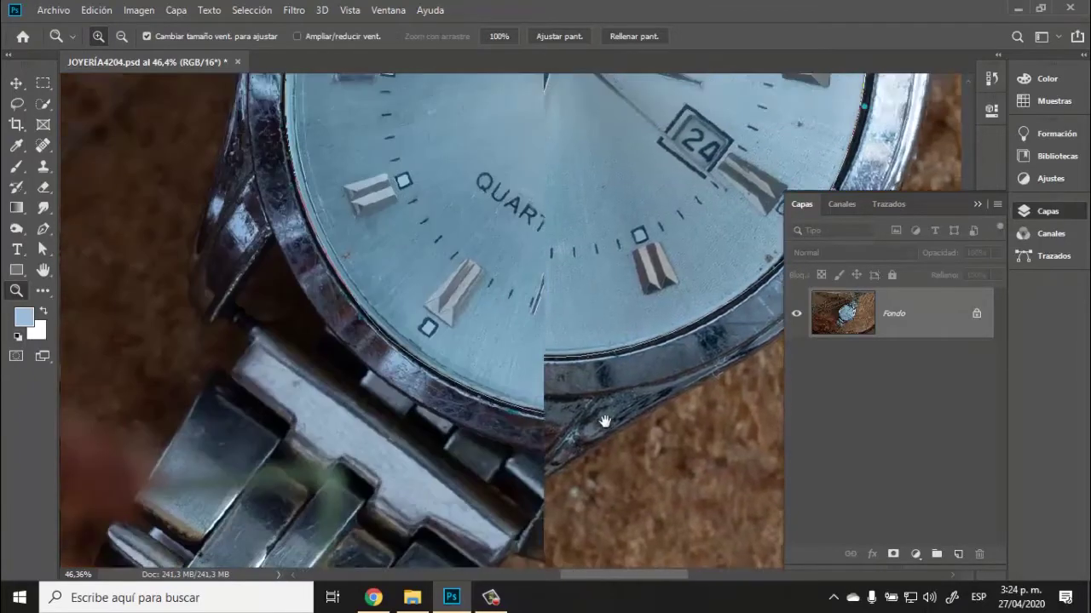
{"action": "left_click_drag", "start_coordinate": [524, 255], "coordinate": [389, 499]}
{"action": "left_click_drag", "start_coordinate": [688, 174], "coordinate": [494, 153]}
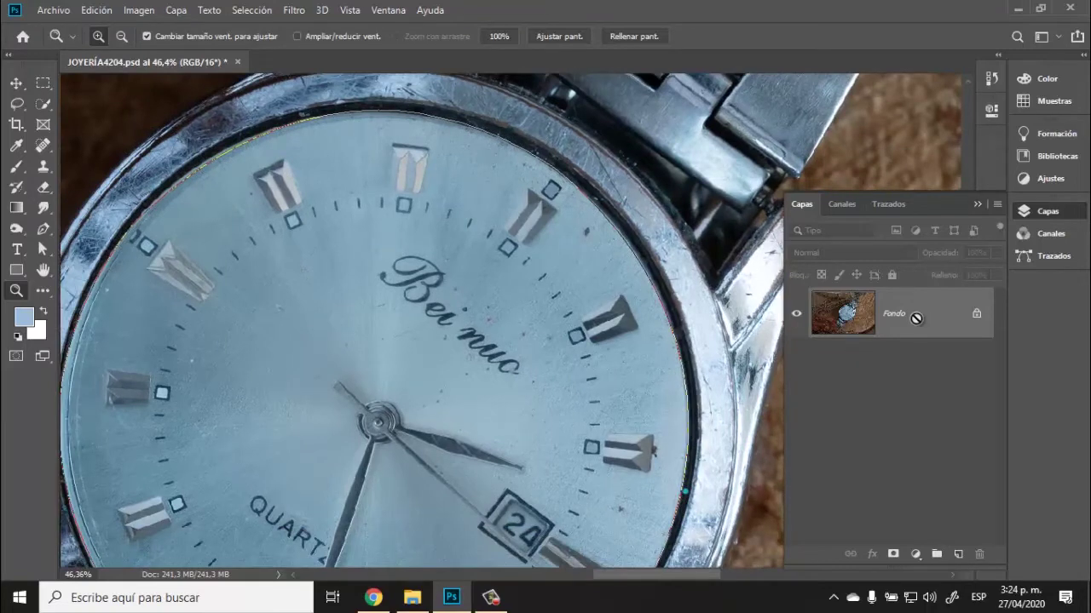
Step: Duplicate the Fondo background layer
{"action": "key", "text": "ctrl+j"}
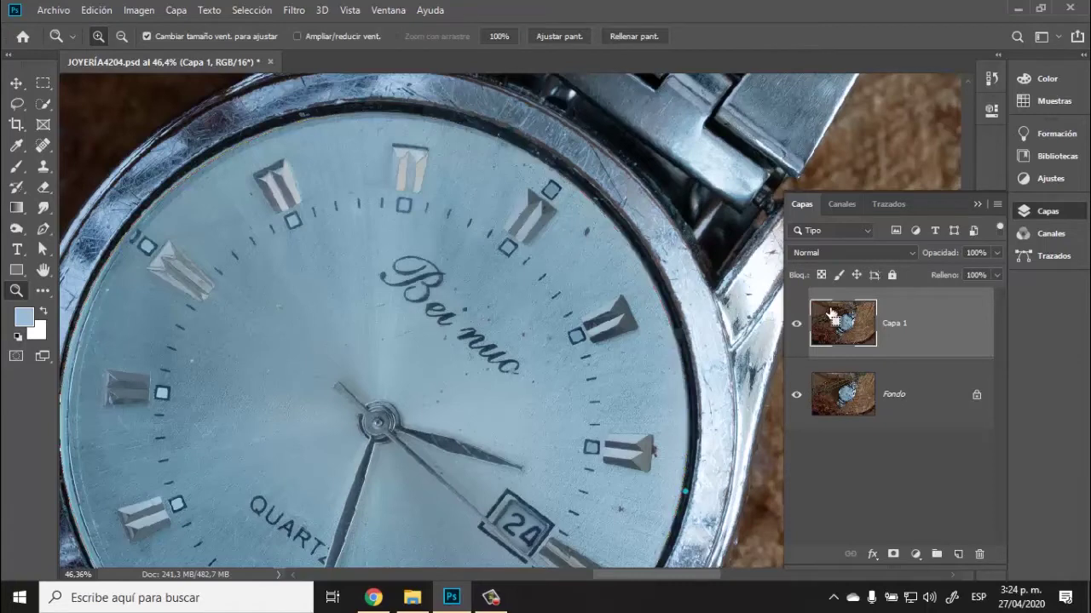
Step: Examine the bezel all the way around the dial for areas that need retouching
{"action": "key", "text": "space"}
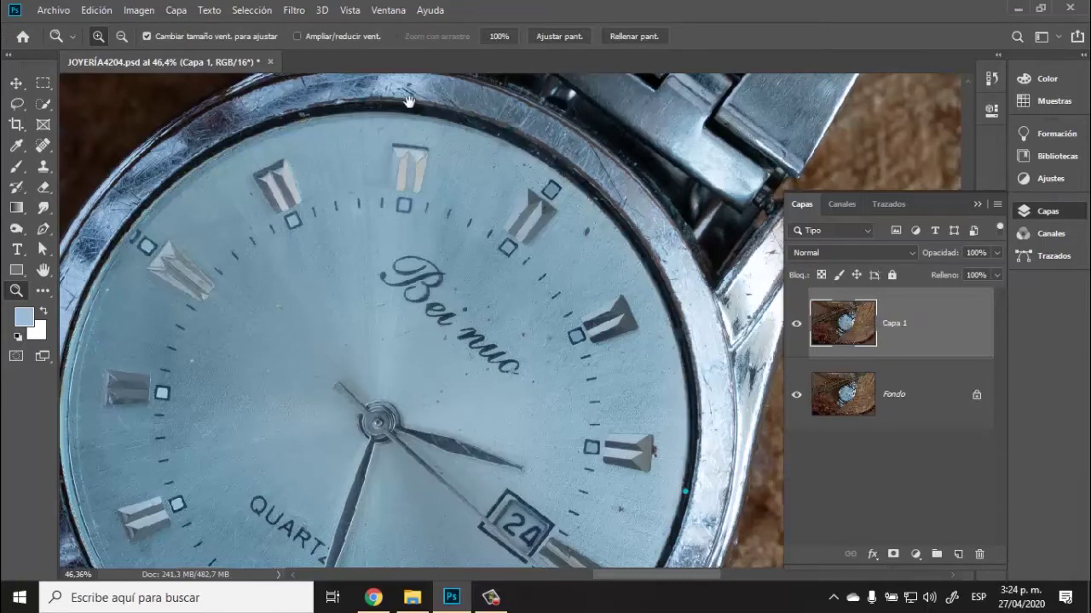
{"action": "left_click_drag", "start_coordinate": [411, 102], "coordinate": [478, 52]}
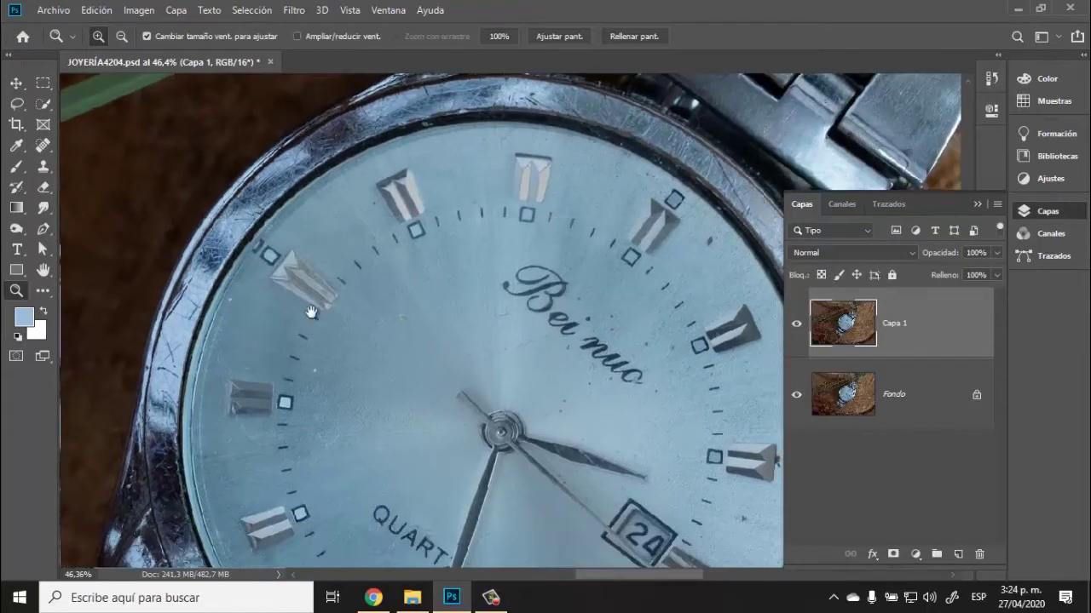
{"action": "left_click_drag", "start_coordinate": [312, 313], "coordinate": [380, 128]}
{"action": "left_click_drag", "start_coordinate": [302, 340], "coordinate": [204, 165]}
{"action": "left_click_drag", "start_coordinate": [366, 293], "coordinate": [263, 286]}
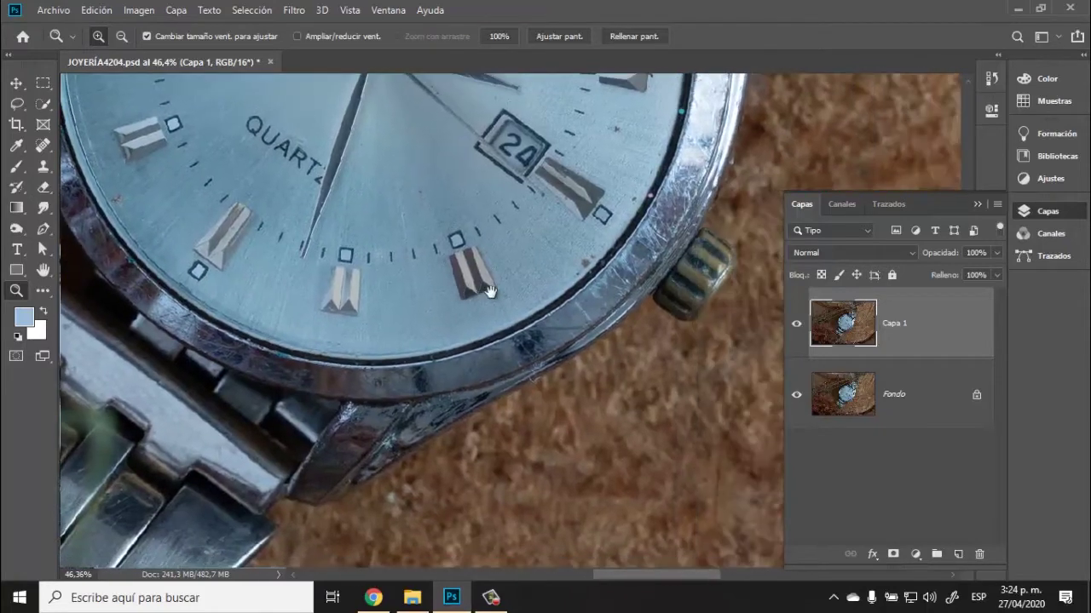
{"action": "left_click_drag", "start_coordinate": [525, 303], "coordinate": [429, 353]}
{"action": "left_click_drag", "start_coordinate": [554, 268], "coordinate": [546, 381]}
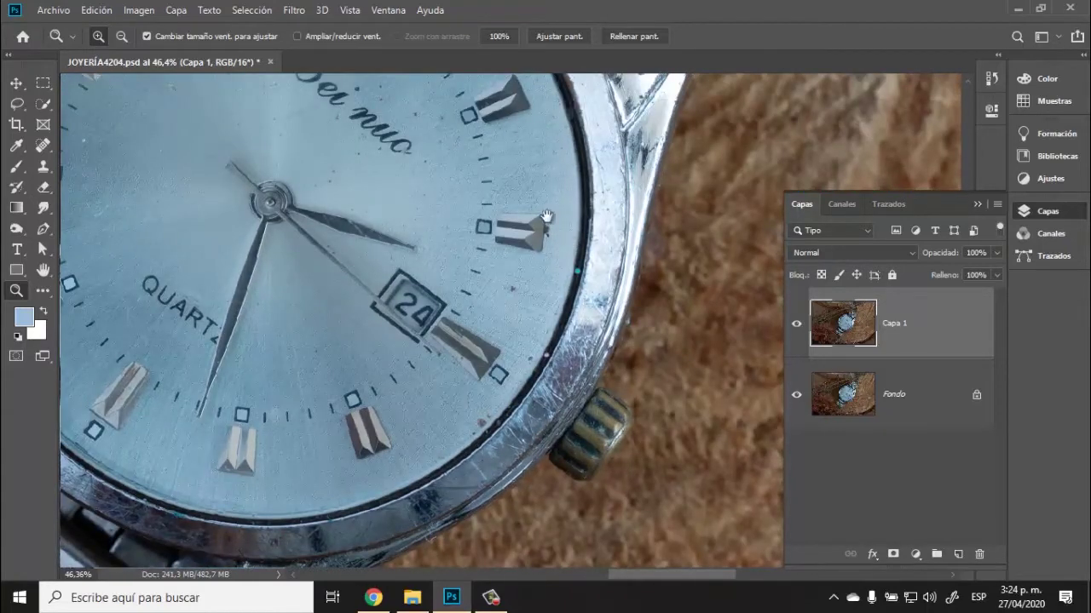
{"action": "left_click_drag", "start_coordinate": [538, 255], "coordinate": [589, 409]}
{"action": "left_click_drag", "start_coordinate": [577, 171], "coordinate": [615, 273]}
{"action": "left_click_drag", "start_coordinate": [615, 172], "coordinate": [645, 241]}
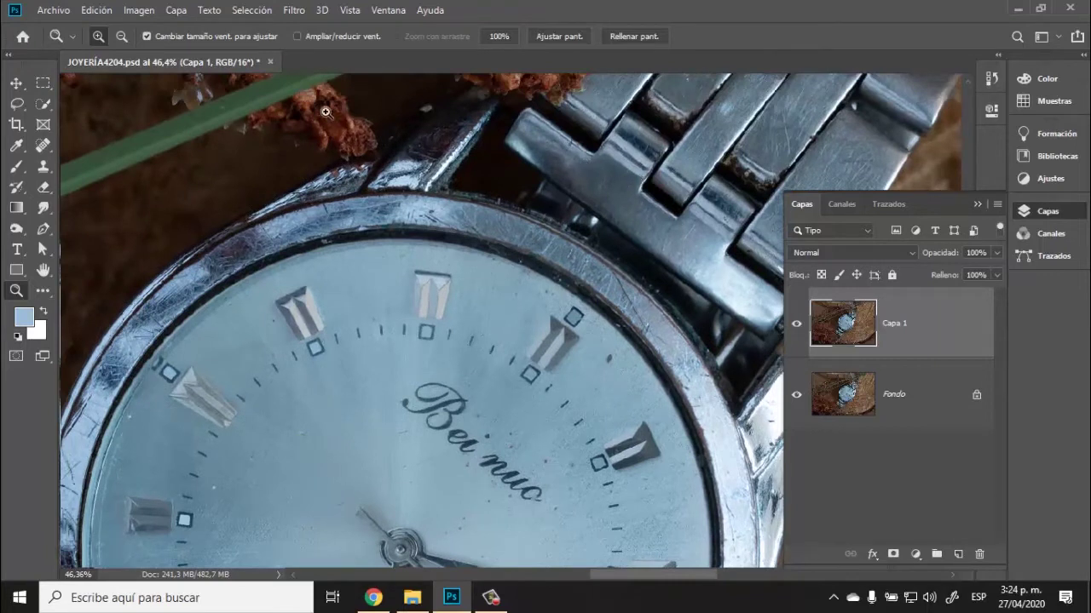
Step: Activate the Spot Healing Brush and add a new empty layer above the duplicated background for the retouching
{"action": "left_click", "coordinate": [42, 146]}
{"action": "right_click", "coordinate": [42, 150]}
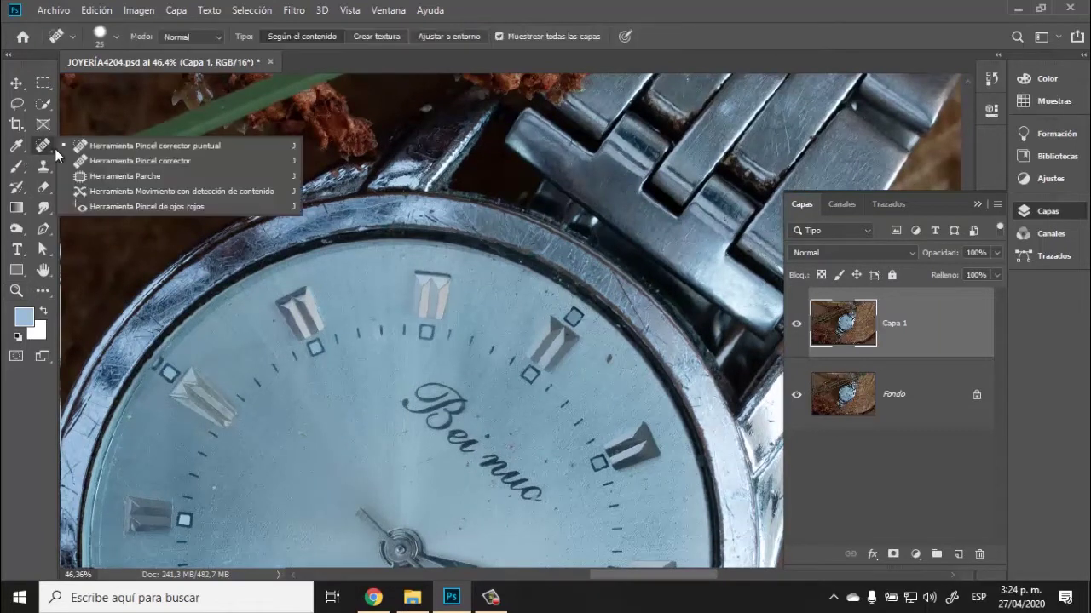
{"action": "left_click", "coordinate": [114, 148]}
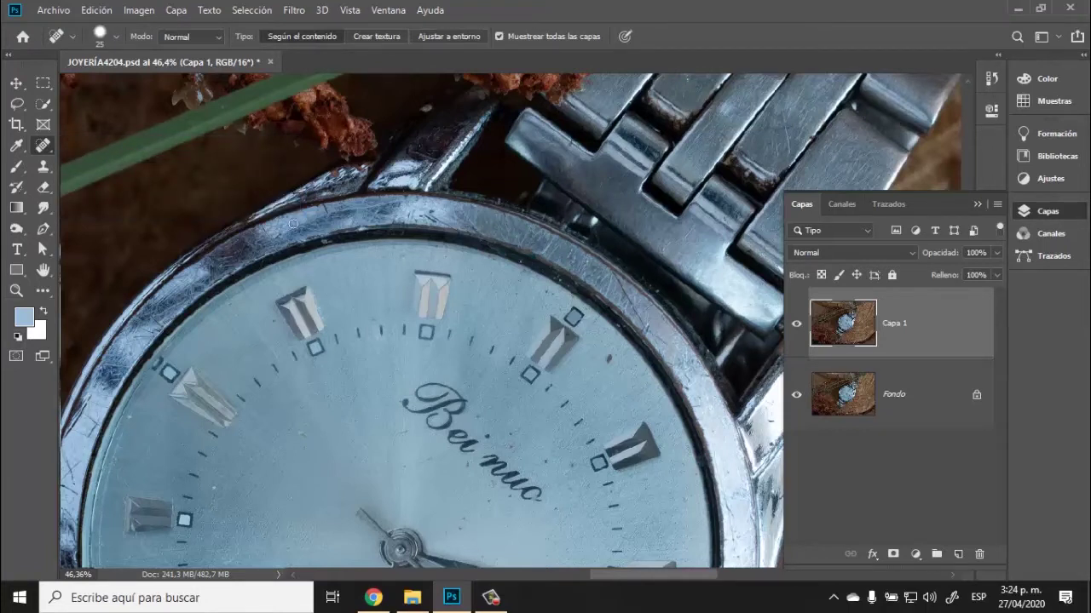
{"action": "left_click", "coordinate": [960, 554]}
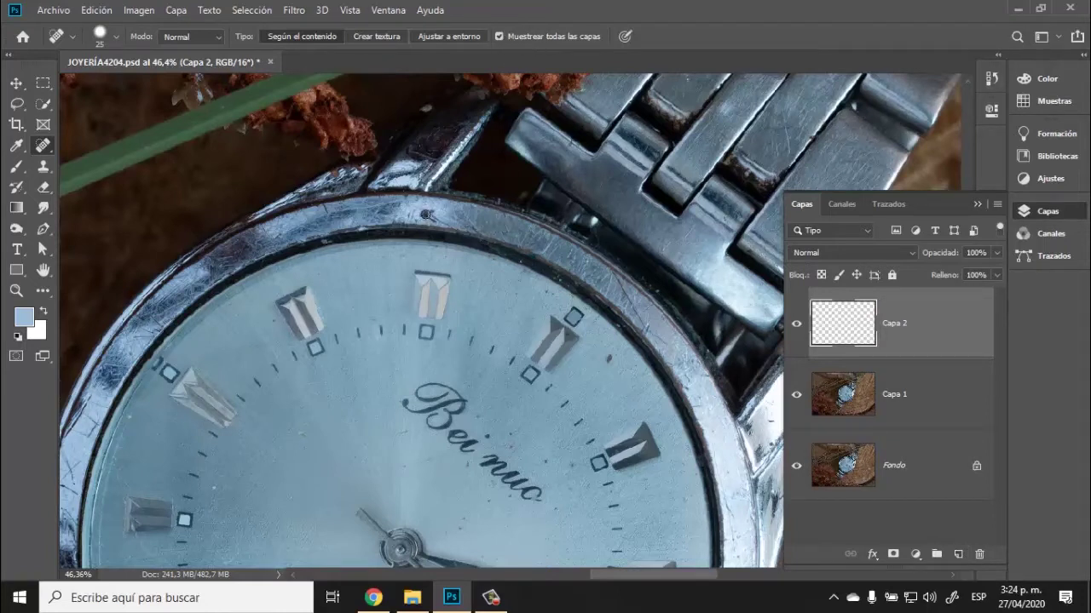
Step: Heal the small scratches on the bezel just above the 12 o'clock marker with short Spot Healing strokes
{"action": "left_click", "coordinate": [432, 216]}
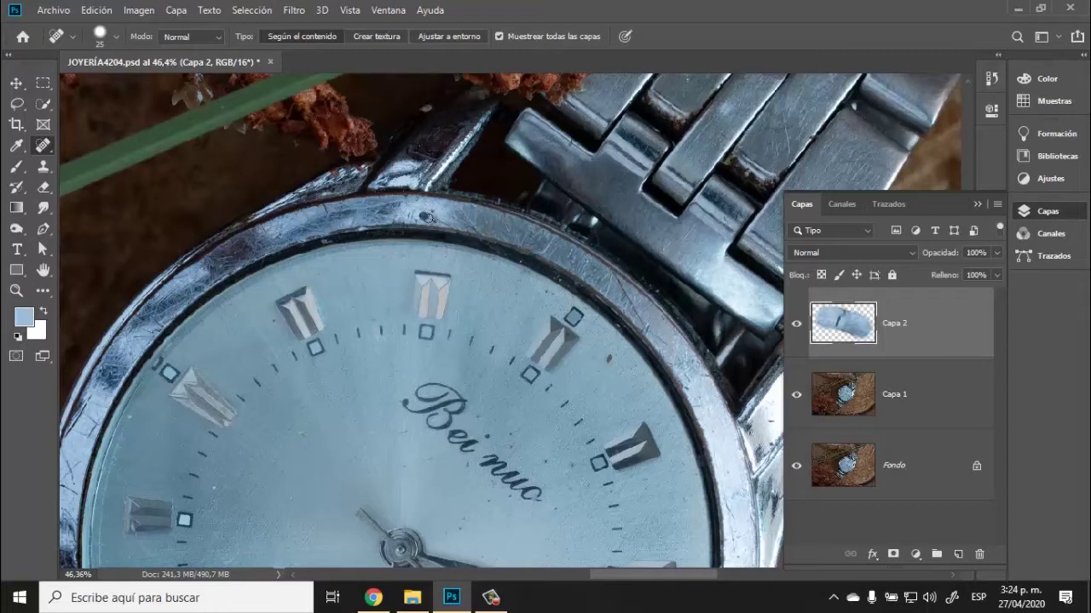
{"action": "left_click", "coordinate": [433, 215]}
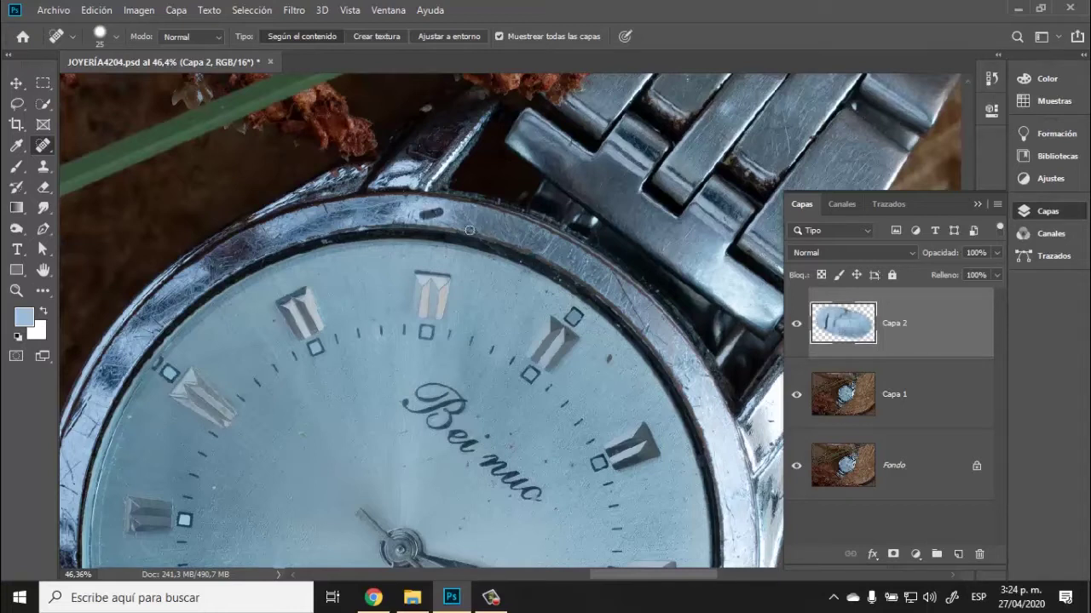
{"action": "left_click", "coordinate": [422, 219]}
{"action": "left_click", "coordinate": [424, 217]}
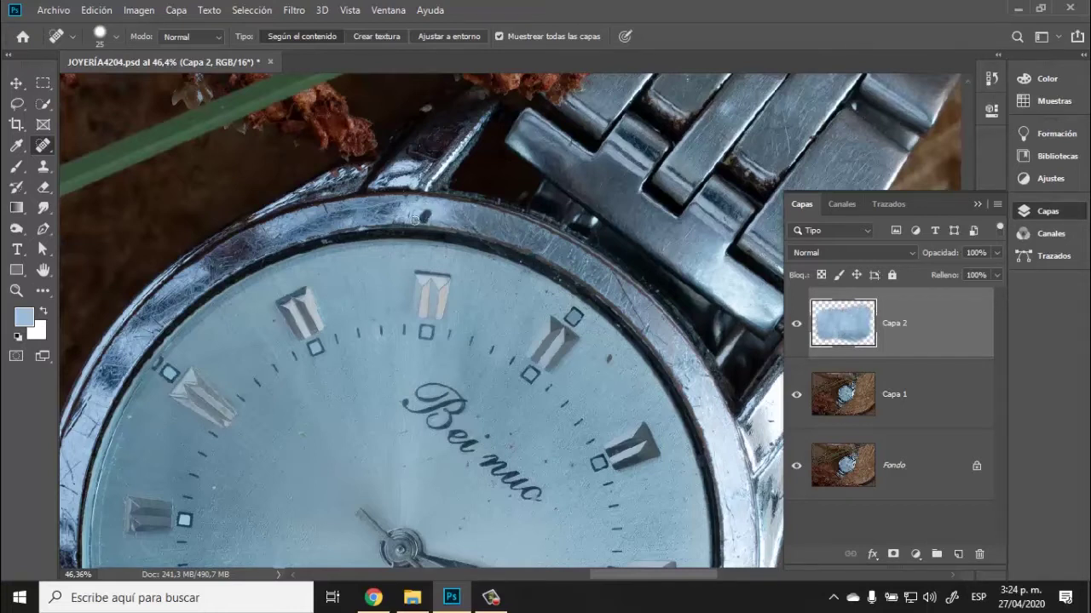
{"action": "left_click", "coordinate": [409, 216]}
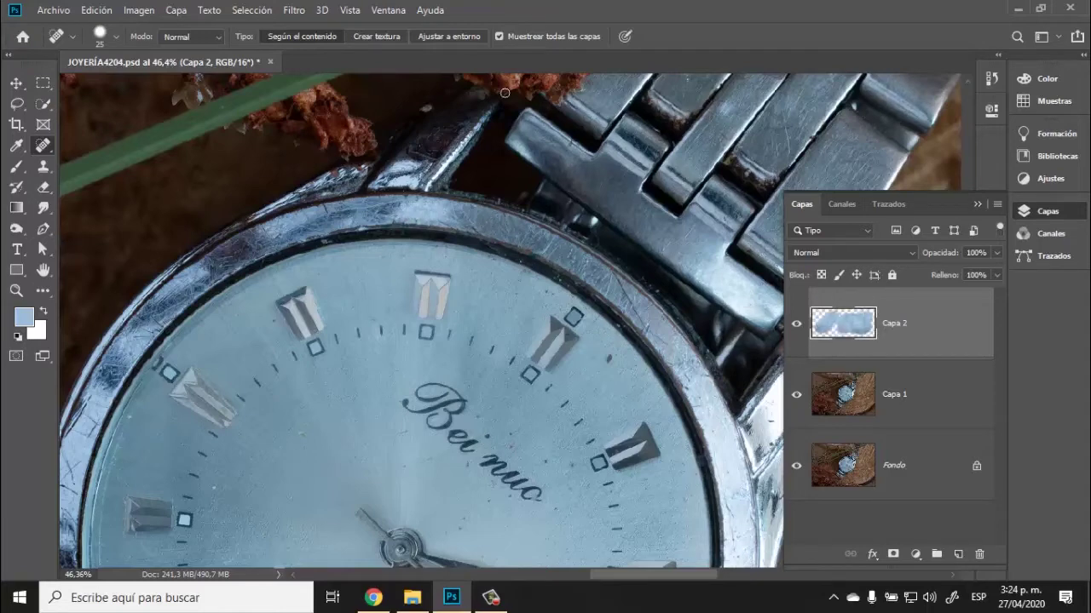
Step: Inspect the rest of the bezel and the dial face for remaining scratches and dust specks
{"action": "left_click_drag", "start_coordinate": [417, 275], "coordinate": [582, 85]}
{"action": "left_click_drag", "start_coordinate": [335, 390], "coordinate": [397, 400]}
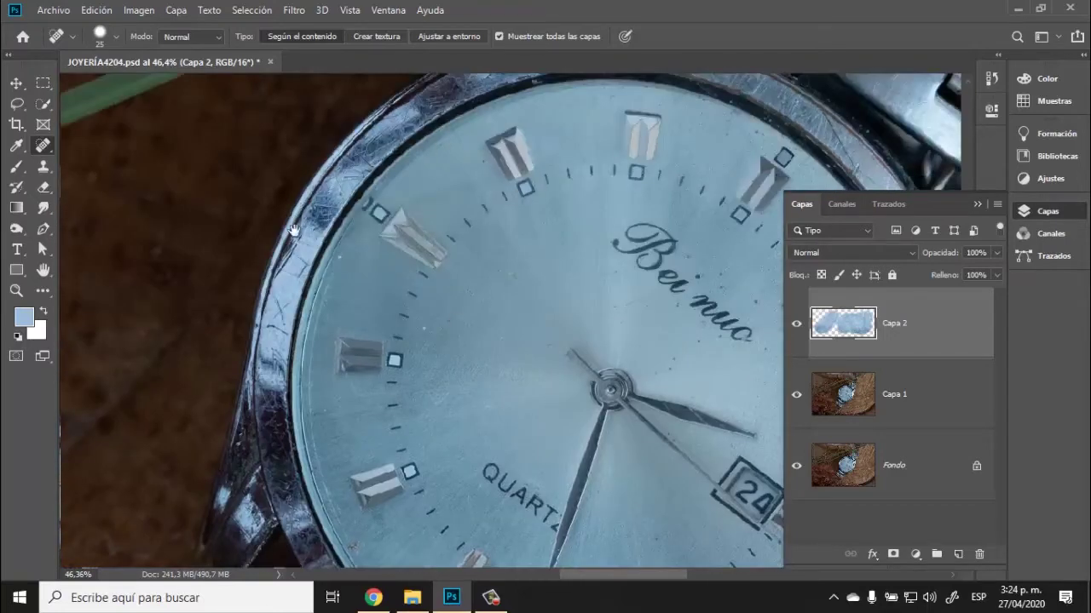
{"action": "left_click_drag", "start_coordinate": [294, 231], "coordinate": [290, 415]}
{"action": "left_click_drag", "start_coordinate": [453, 233], "coordinate": [236, 142]}
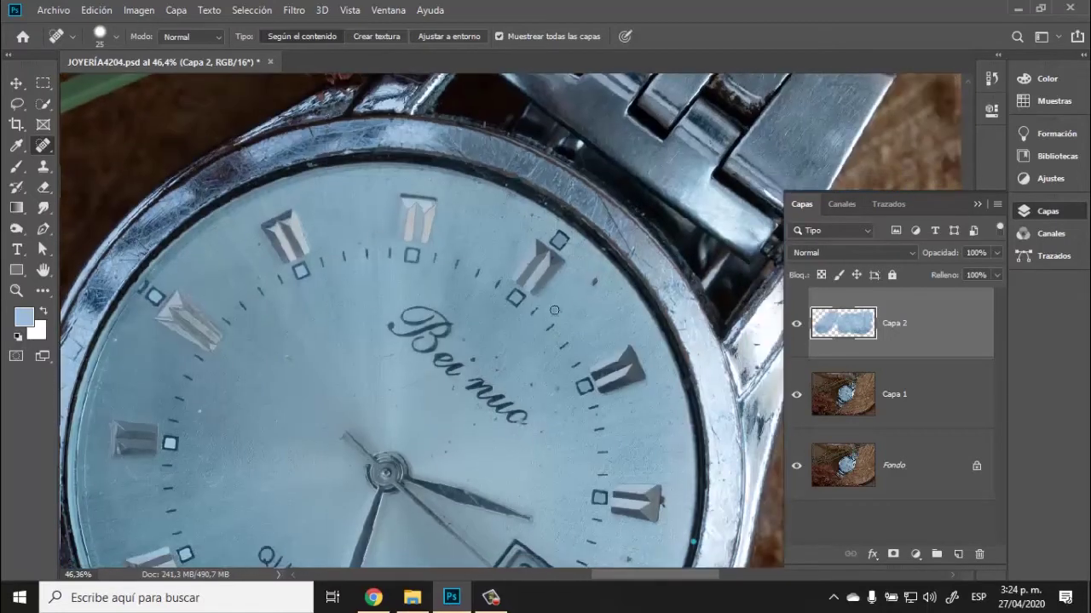
{"action": "left_click_drag", "start_coordinate": [501, 446], "coordinate": [589, 199]}
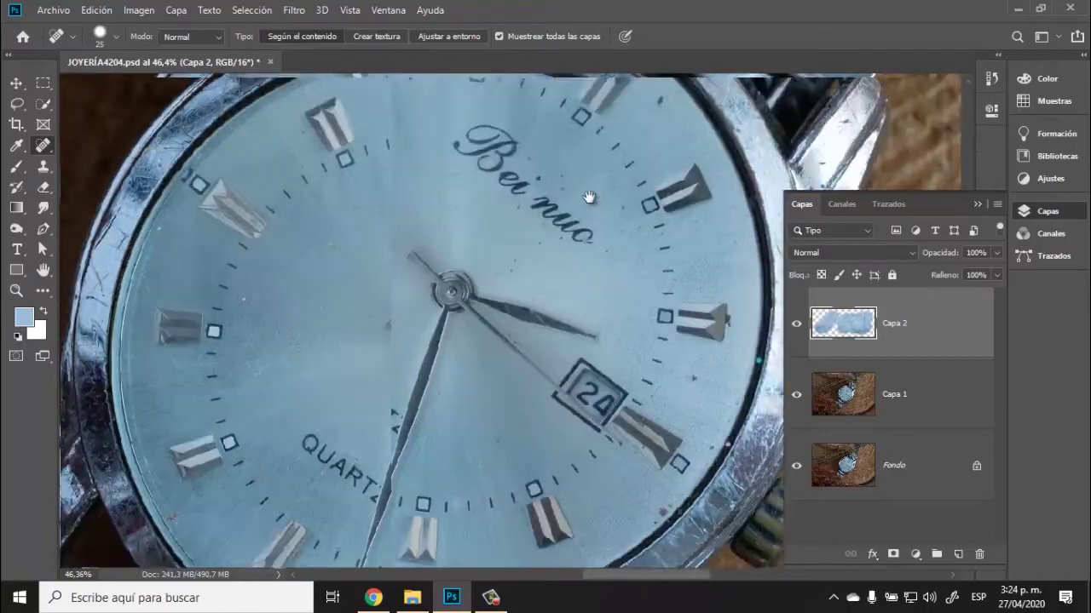
{"action": "left_click_drag", "start_coordinate": [339, 370], "coordinate": [543, 277]}
{"action": "left_click_drag", "start_coordinate": [471, 281], "coordinate": [537, 480]}
{"action": "left_click_drag", "start_coordinate": [562, 257], "coordinate": [367, 389]}
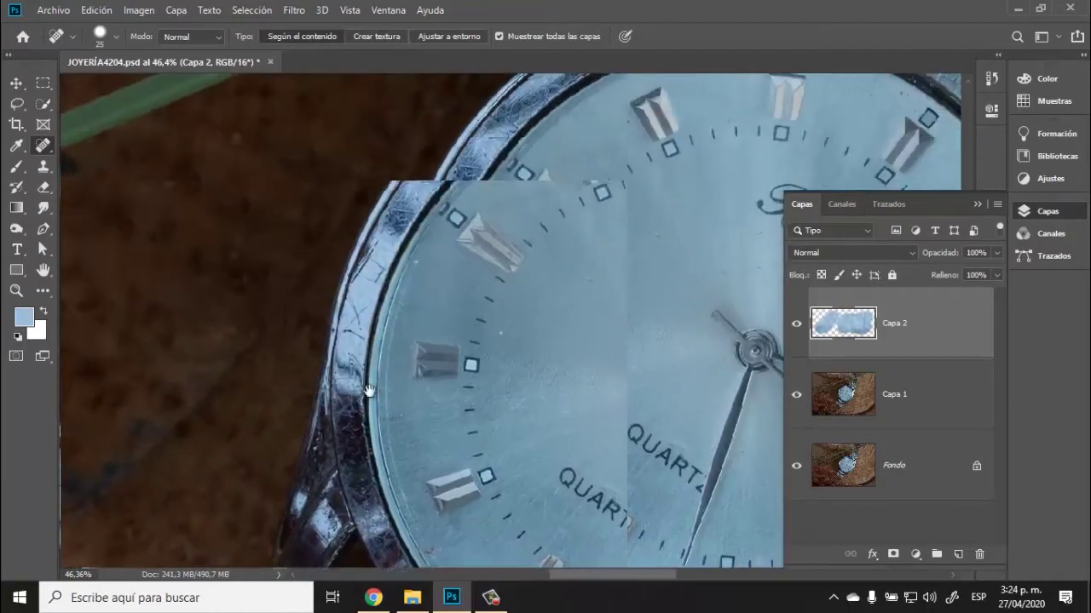
{"action": "mouse_move", "coordinate": [558, 238]}
{"action": "left_mouse_down"}
{"action": "mouse_move", "coordinate": [400, 257]}
{"action": "mouse_move", "coordinate": [390, 161]}
{"action": "mouse_move", "coordinate": [363, 204]}
{"action": "left_mouse_up"}
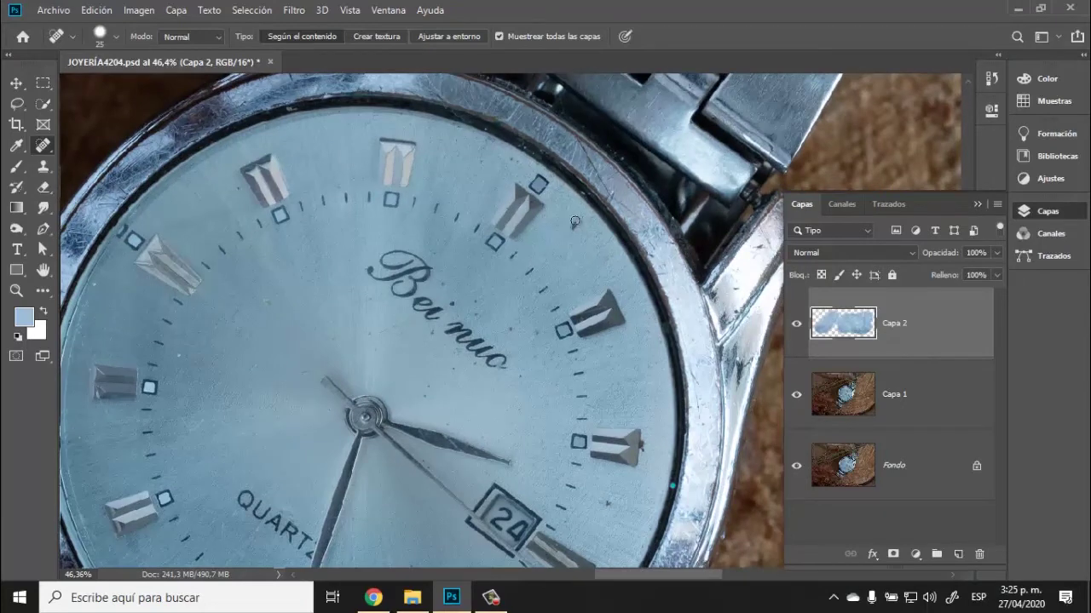
Step: Undo the last healing stroke and heal scratches along the upper-right section of the bezel
{"action": "key", "text": "ctrl+z"}
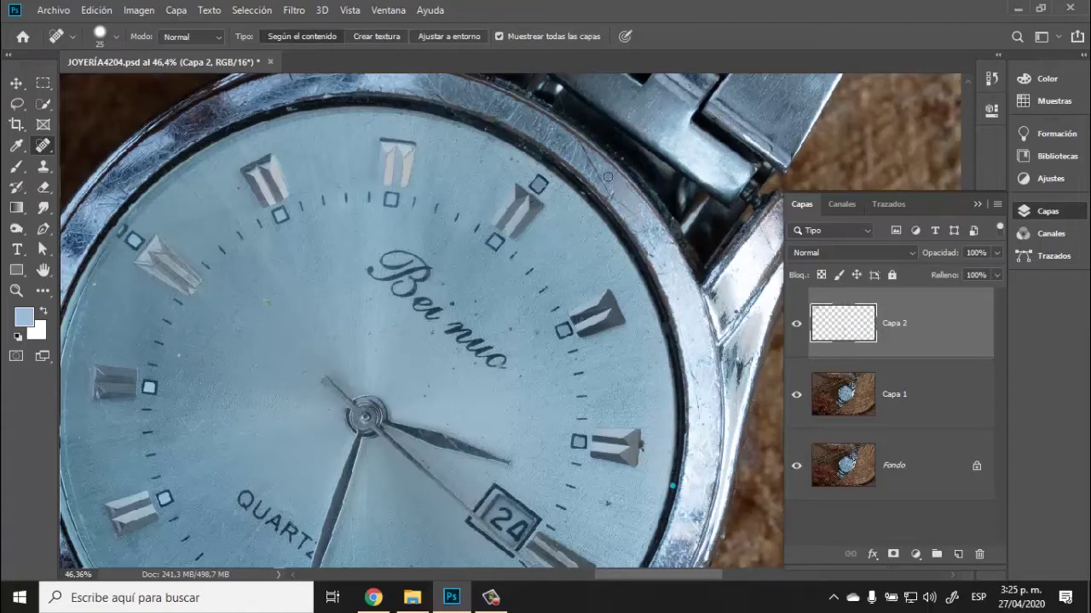
{"action": "left_click_drag", "start_coordinate": [576, 142], "coordinate": [629, 217]}
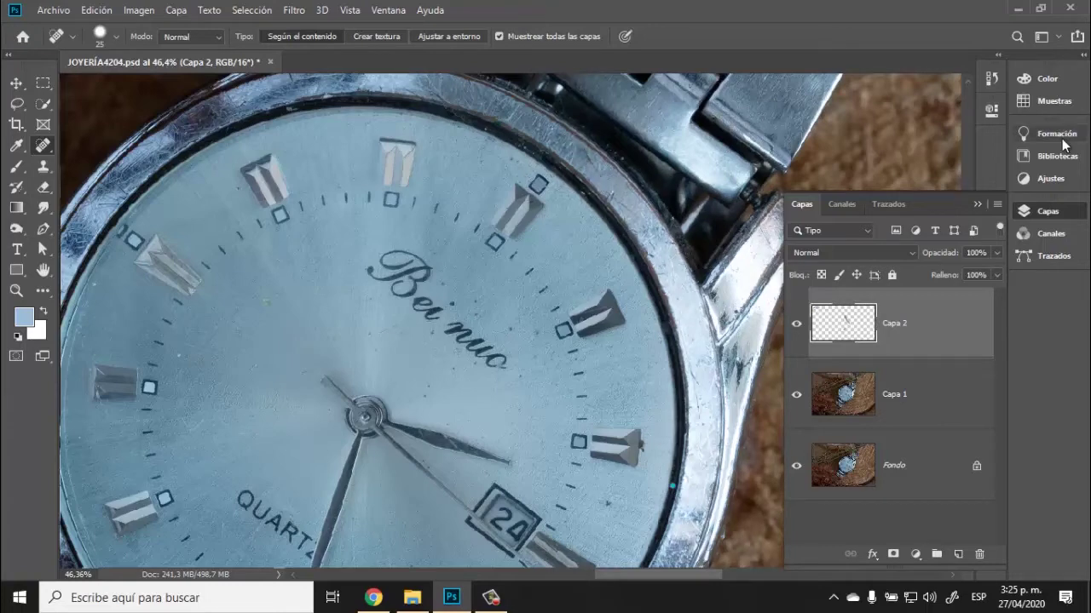
Step: Clean the dust specks beside the Bei nuo lettering and around the nearby minute ticks at 200% magnification
{"action": "key", "text": "ctrl+plus"}
{"action": "key", "text": "ctrl+plus"}
{"action": "key", "text": "ctrl+plus"}
{"action": "key", "text": "ctrl+plus"}
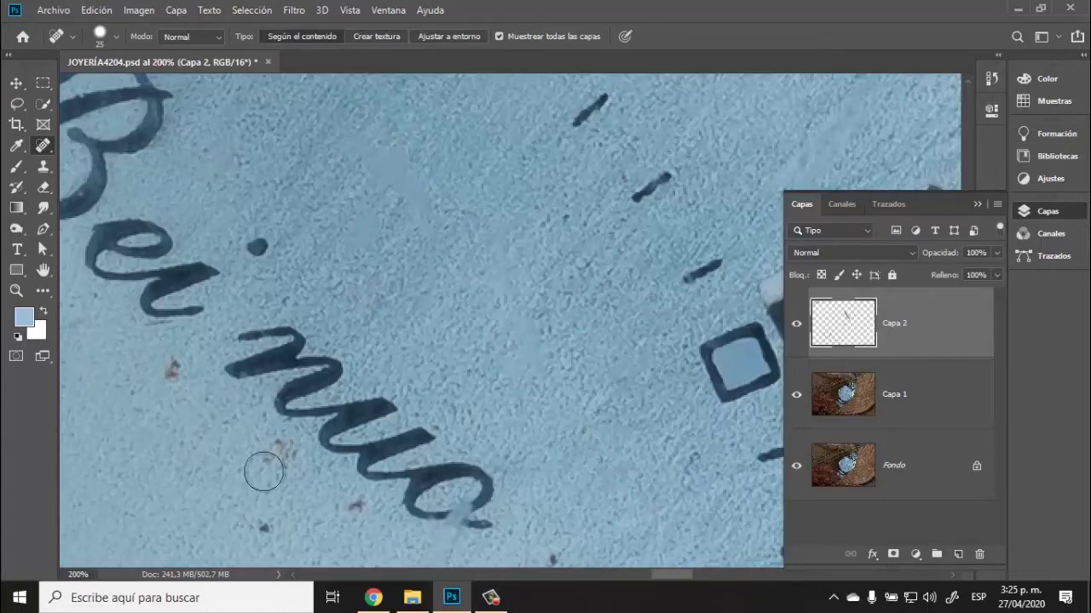
{"action": "left_click_drag", "start_coordinate": [546, 475], "coordinate": [363, 272]}
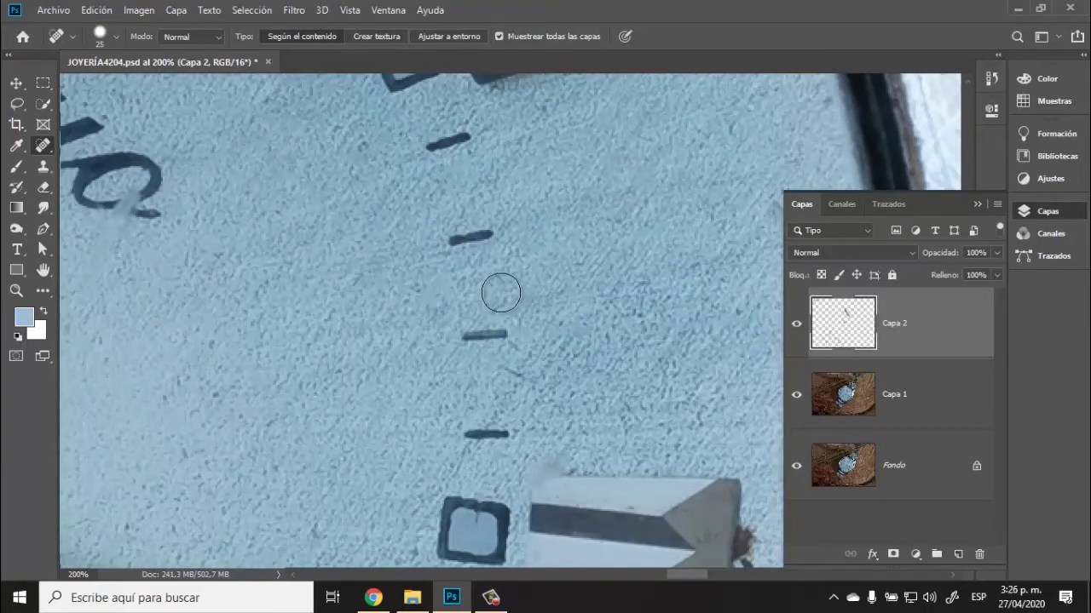
{"action": "mouse_move", "coordinate": [340, 145]}
{"action": "left_mouse_down"}
{"action": "mouse_move", "coordinate": [479, 287]}
{"action": "mouse_move", "coordinate": [766, 289]}
{"action": "left_mouse_up"}
Step: Heal the scratches and specks beside the letter B and across the dial toward the QUARTZ lettering
{"action": "left_click_drag", "start_coordinate": [434, 298], "coordinate": [455, 334]}
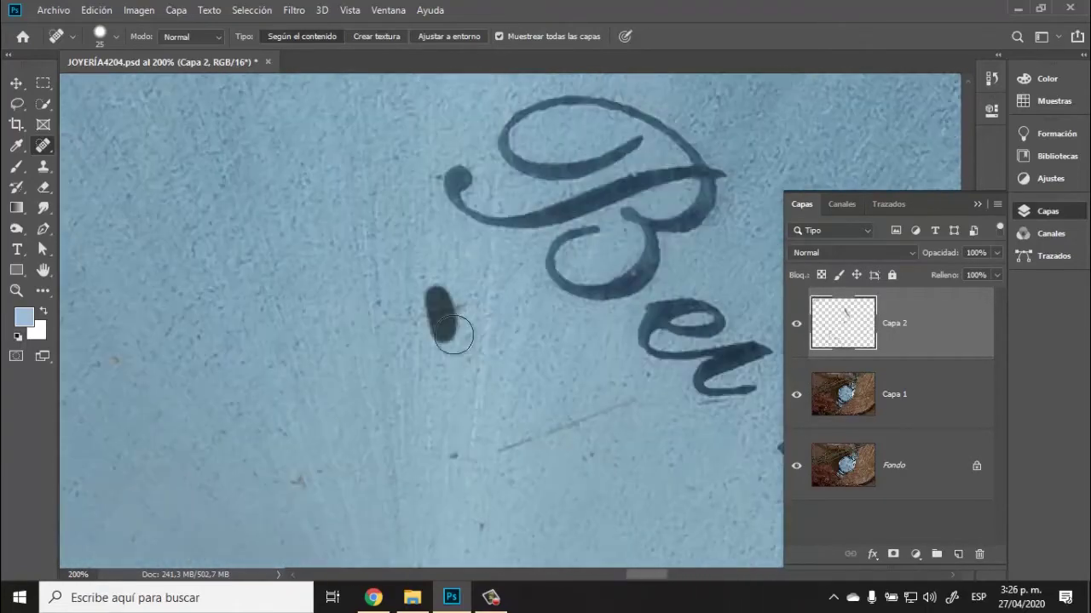
{"action": "left_click_drag", "start_coordinate": [542, 437], "coordinate": [445, 234]}
{"action": "left_click_drag", "start_coordinate": [431, 326], "coordinate": [433, 312]}
{"action": "left_click_drag", "start_coordinate": [155, 345], "coordinate": [376, 221]}
{"action": "left_click_drag", "start_coordinate": [768, 404], "coordinate": [348, 354]}
{"action": "left_click_drag", "start_coordinate": [338, 358], "coordinate": [357, 348]}
{"action": "mouse_move", "coordinate": [456, 554]}
{"action": "left_mouse_down"}
{"action": "mouse_move", "coordinate": [314, 287]}
{"action": "mouse_move", "coordinate": [708, 361]}
{"action": "left_mouse_up"}
{"action": "left_click_drag", "start_coordinate": [107, 278], "coordinate": [455, 356]}
Step: Retouch the marks around the QUARTZ lettering with the Clone Stamp
{"action": "key", "text": "s"}
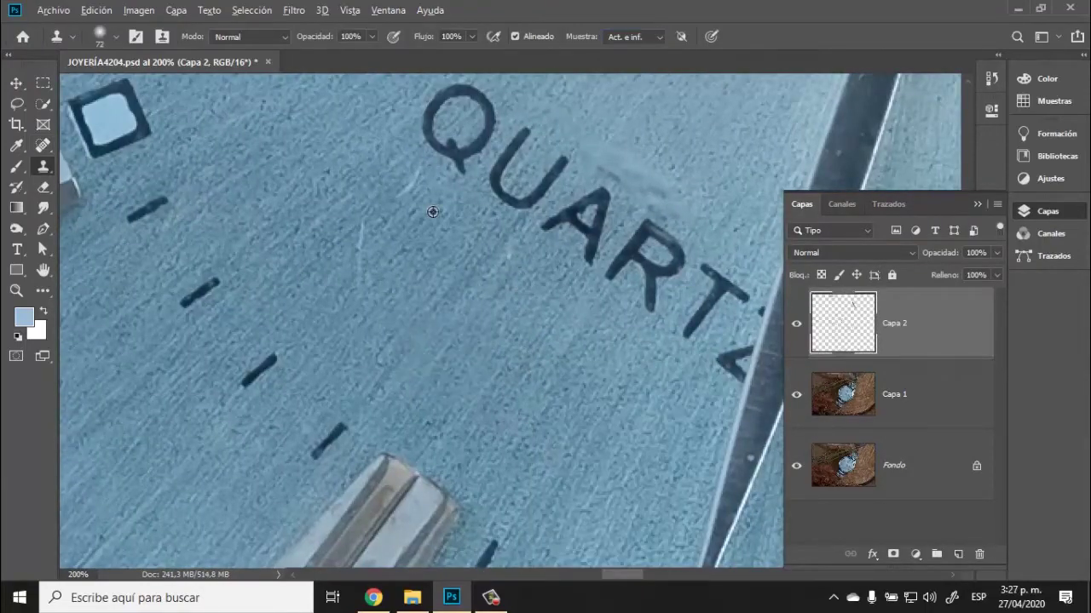
{"action": "scroll", "coordinate": [434, 213], "scroll_direction": "up", "scroll_amount": 3}
{"action": "scroll", "coordinate": [434, 213], "scroll_direction": "right", "scroll_amount": 5}
{"action": "mouse_move", "coordinate": [403, 254]}
{"action": "left_mouse_down"}
{"action": "mouse_move", "coordinate": [426, 295]}
{"action": "mouse_move", "coordinate": [653, 392]}
{"action": "mouse_move", "coordinate": [620, 77]}
{"action": "left_mouse_up"}
Step: Heal the remaining specks on the dial with the Spot Healing Brush, working outward to the scratched bezel
{"action": "key", "text": "j"}
{"action": "left_click_drag", "start_coordinate": [254, 304], "coordinate": [280, 304]}
{"action": "mouse_move", "coordinate": [596, 188]}
{"action": "left_mouse_down"}
{"action": "mouse_move", "coordinate": [639, 333]}
{"action": "mouse_move", "coordinate": [671, 519]}
{"action": "left_mouse_up"}
{"action": "left_click", "coordinate": [730, 328]}
{"action": "mouse_move", "coordinate": [596, 94]}
{"action": "left_mouse_down"}
{"action": "mouse_move", "coordinate": [421, 246]}
{"action": "mouse_move", "coordinate": [728, 422]}
{"action": "left_mouse_up"}
{"action": "left_click_drag", "start_coordinate": [314, 362], "coordinate": [205, 512]}
{"action": "scroll", "coordinate": [370, 338], "scroll_direction": "right", "scroll_amount": 2}
{"action": "scroll", "coordinate": [456, 280], "scroll_direction": "up", "scroll_amount": 2}
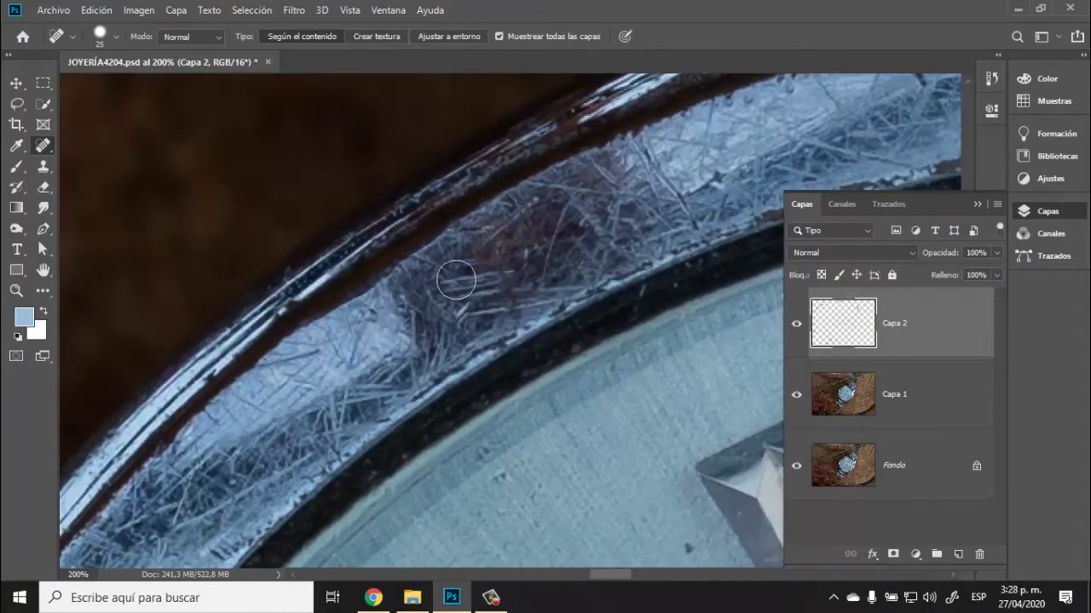
{"action": "scroll", "coordinate": [543, 286], "scroll_direction": "right", "scroll_amount": 6}
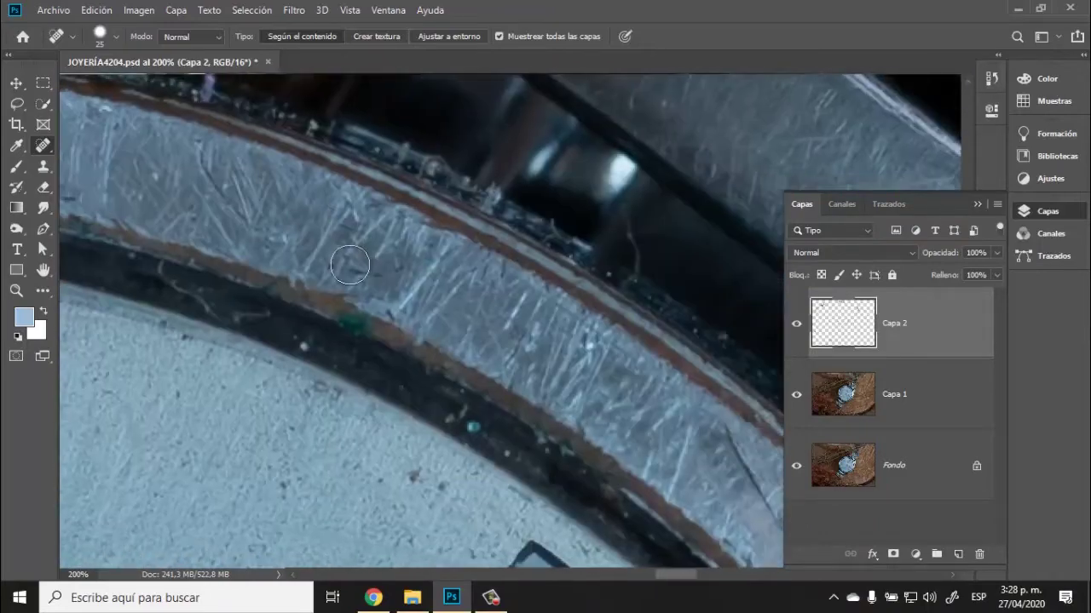
Step: Heal the dark mark and scratches on the bezel's right side, working down toward the crown
{"action": "scroll", "coordinate": [349, 266], "scroll_direction": "left", "scroll_amount": 4}
{"action": "left_click_drag", "start_coordinate": [677, 539], "coordinate": [489, 326]}
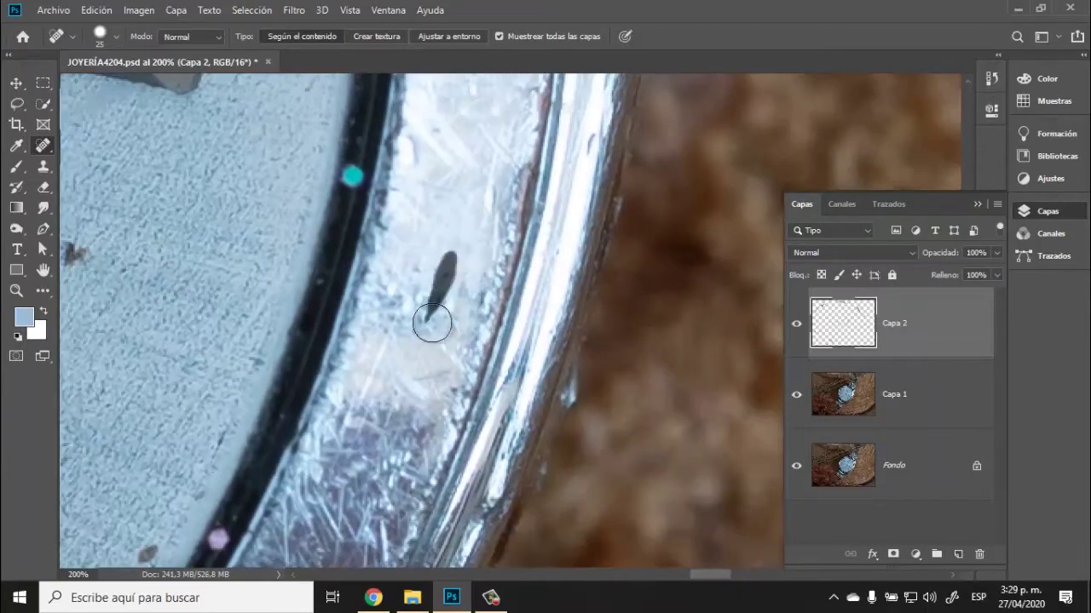
{"action": "scroll", "coordinate": [432, 322], "scroll_direction": "down", "scroll_amount": 3}
{"action": "scroll", "coordinate": [522, 298], "scroll_direction": "left", "scroll_amount": 2}
{"action": "left_click_drag", "start_coordinate": [368, 505], "coordinate": [528, 319]}
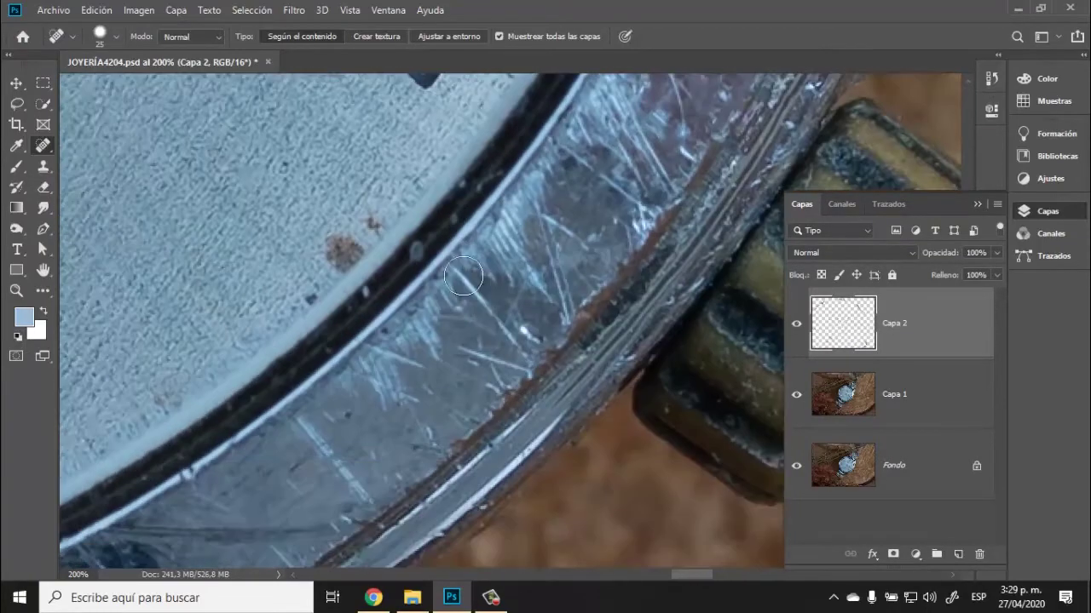
Step: Heal the scratches along the bezel from the crown around to the bottom of the watch case
{"action": "left_click_drag", "start_coordinate": [162, 524], "coordinate": [527, 267]}
{"action": "left_click_drag", "start_coordinate": [213, 407], "coordinate": [512, 268]}
{"action": "left_click_drag", "start_coordinate": [511, 267], "coordinate": [477, 331]}
{"action": "left_click_drag", "start_coordinate": [119, 356], "coordinate": [423, 251]}
{"action": "mouse_move", "coordinate": [390, 227]}
{"action": "left_mouse_down"}
{"action": "mouse_move", "coordinate": [372, 266]}
{"action": "mouse_move", "coordinate": [569, 299]}
{"action": "left_mouse_up"}
{"action": "left_click_drag", "start_coordinate": [345, 267], "coordinate": [389, 289]}
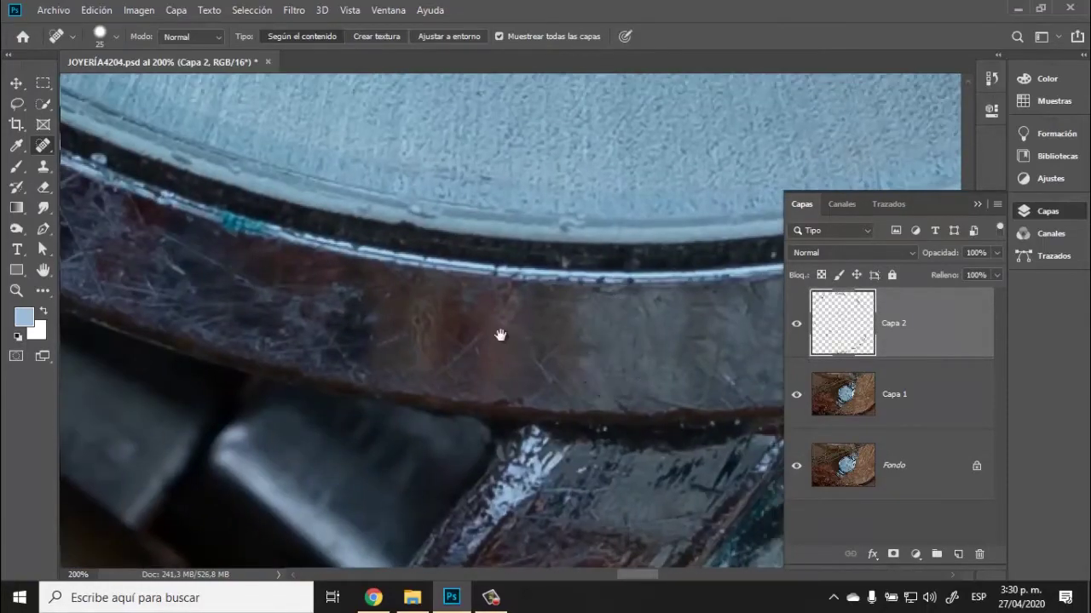
Step: Heal the scratches on the bezel's dark lower-left section with the Spot Healing Brush
{"action": "left_click_drag", "start_coordinate": [281, 307], "coordinate": [647, 359]}
{"action": "left_click_drag", "start_coordinate": [528, 287], "coordinate": [639, 350]}
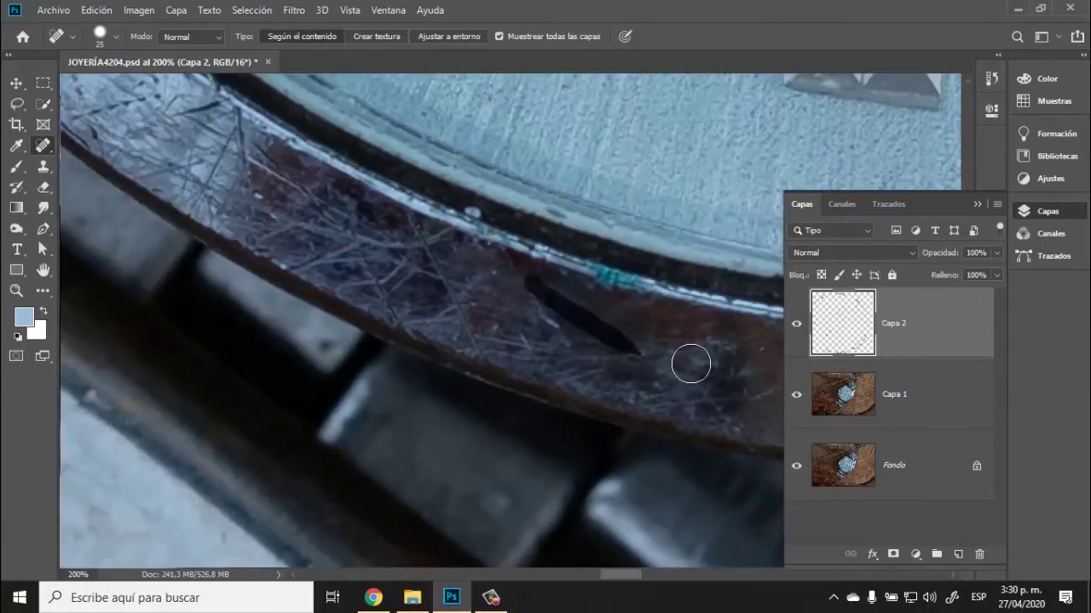
{"action": "mouse_move", "coordinate": [281, 230]}
{"action": "left_mouse_down"}
{"action": "mouse_move", "coordinate": [516, 344]}
{"action": "mouse_move", "coordinate": [496, 403]}
{"action": "left_mouse_up"}
{"action": "left_click_drag", "start_coordinate": [372, 327], "coordinate": [447, 404]}
{"action": "left_click_drag", "start_coordinate": [266, 194], "coordinate": [385, 363]}
{"action": "scroll", "coordinate": [538, 326], "scroll_direction": "up", "scroll_amount": 4}
{"action": "scroll", "coordinate": [538, 327], "scroll_direction": "left", "scroll_amount": 1}
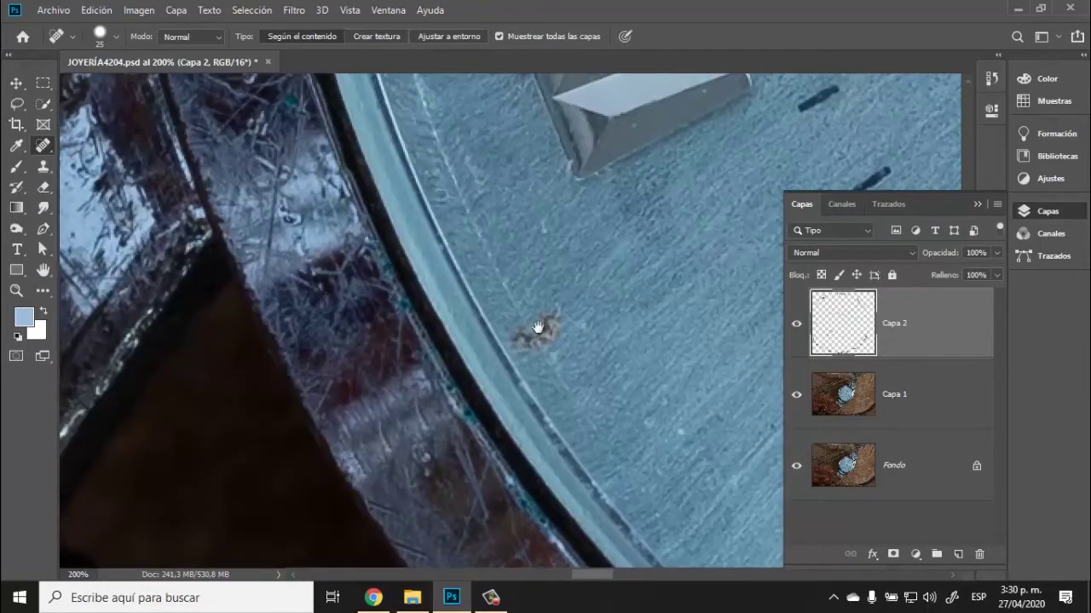
Step: Clean the marks around the left lug and on the pale end piece that joins the case to the lower bracelet
{"action": "scroll", "coordinate": [518, 329], "scroll_direction": "up", "scroll_amount": 4}
{"action": "scroll", "coordinate": [460, 299], "scroll_direction": "left", "scroll_amount": 2}
{"action": "scroll", "coordinate": [412, 293], "scroll_direction": "up", "scroll_amount": 4}
{"action": "scroll", "coordinate": [372, 131], "scroll_direction": "left", "scroll_amount": 2}
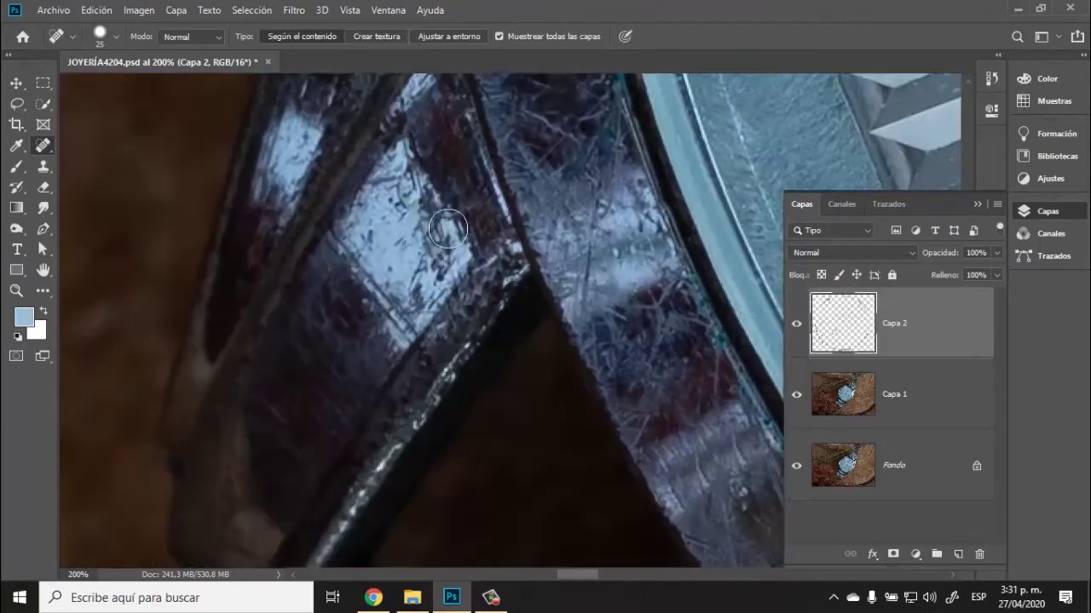
{"action": "left_click_drag", "start_coordinate": [239, 202], "coordinate": [341, 282]}
{"action": "left_click_drag", "start_coordinate": [305, 214], "coordinate": [361, 268]}
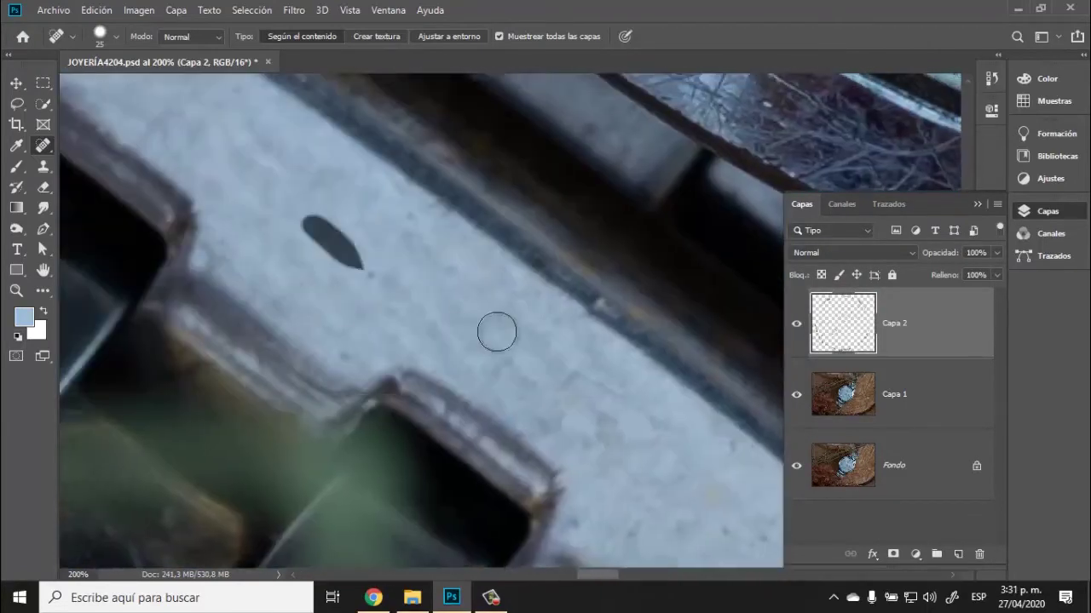
{"action": "left_click_drag", "start_coordinate": [496, 331], "coordinate": [268, 156]}
Step: Heal the scratches on the dark and brushed faces of the lower bracelet's links
{"action": "left_click_drag", "start_coordinate": [336, 193], "coordinate": [535, 144]}
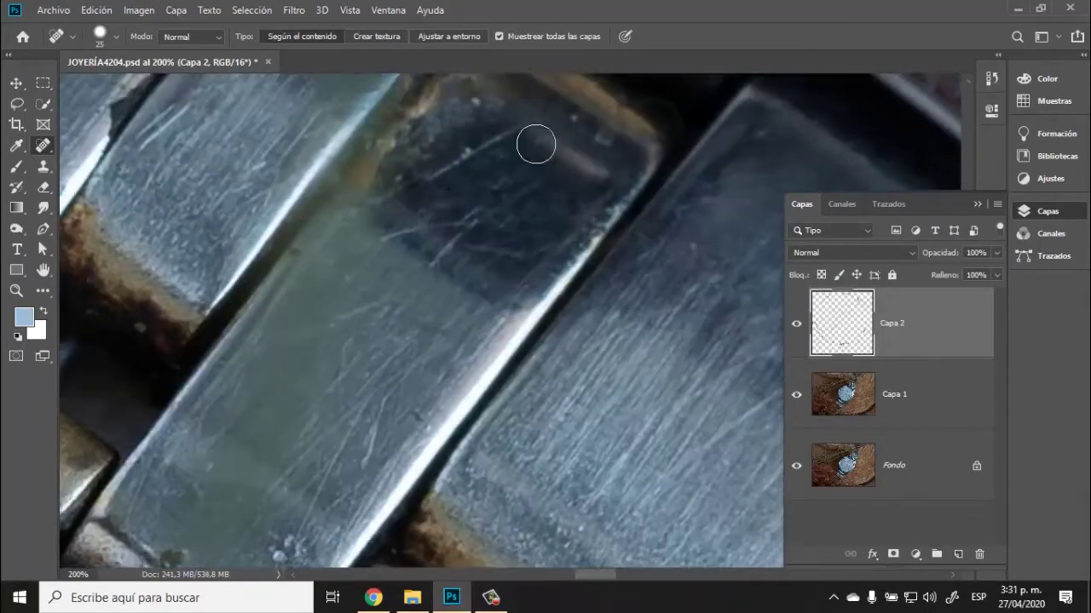
{"action": "left_click_drag", "start_coordinate": [282, 311], "coordinate": [465, 469]}
{"action": "mouse_move", "coordinate": [511, 192]}
{"action": "left_mouse_down"}
{"action": "mouse_move", "coordinate": [485, 329]}
{"action": "mouse_move", "coordinate": [580, 444]}
{"action": "left_mouse_up"}
{"action": "left_click_drag", "start_coordinate": [321, 394], "coordinate": [545, 511]}
{"action": "left_click_drag", "start_coordinate": [445, 250], "coordinate": [499, 248]}
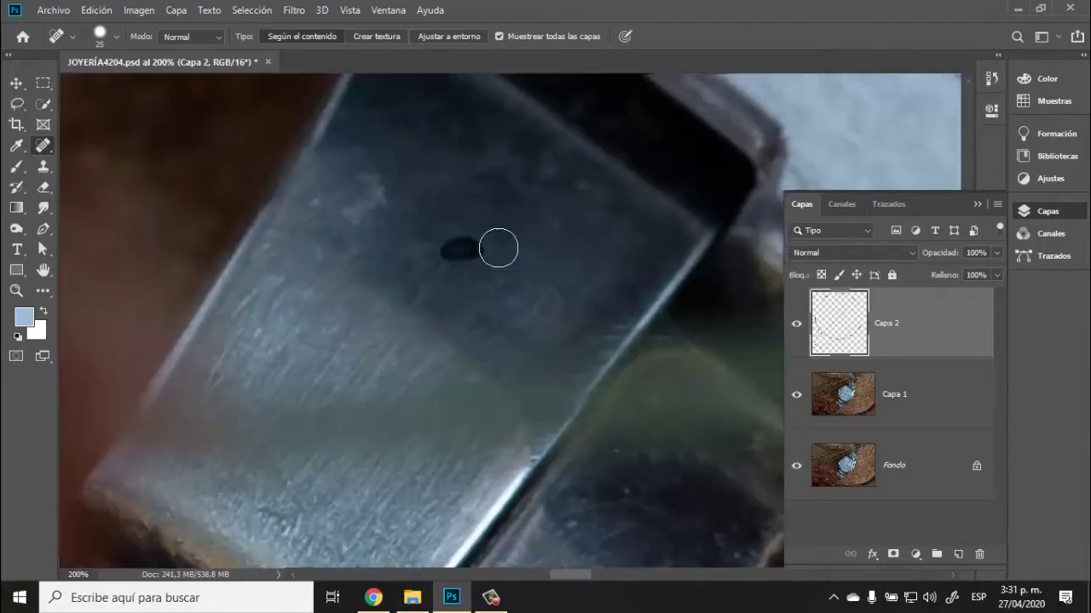
Step: Heal the remaining marks on the lower bracelet's outer links and along the link's worn end edge
{"action": "mouse_move", "coordinate": [647, 333]}
{"action": "left_mouse_down"}
{"action": "mouse_move", "coordinate": [358, 187]}
{"action": "mouse_move", "coordinate": [281, 111]}
{"action": "left_mouse_up"}
{"action": "mouse_move", "coordinate": [537, 134]}
{"action": "left_mouse_down"}
{"action": "mouse_move", "coordinate": [577, 122]}
{"action": "mouse_move", "coordinate": [551, 208]}
{"action": "left_mouse_up"}
{"action": "left_click_drag", "start_coordinate": [370, 207], "coordinate": [263, 353]}
{"action": "left_click_drag", "start_coordinate": [196, 358], "coordinate": [759, 221]}
{"action": "left_click_drag", "start_coordinate": [433, 273], "coordinate": [409, 251]}
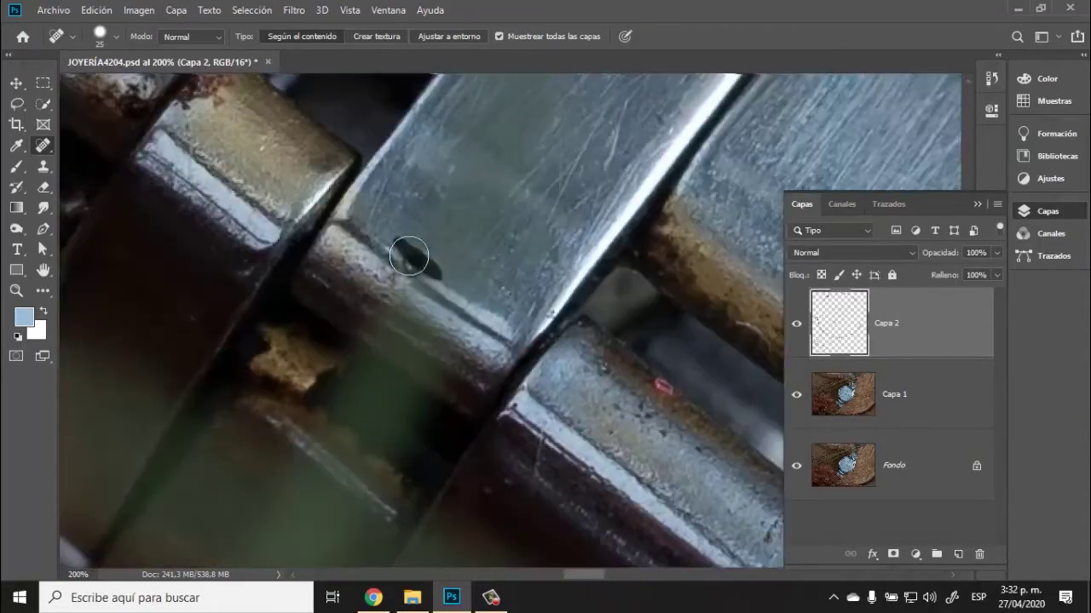
{"action": "left_click_drag", "start_coordinate": [250, 122], "coordinate": [455, 258]}
Step: Clone clean metal over the rusty end edges of the lower bracelet links with the Clone Stamp
{"action": "key", "text": "s"}
{"action": "left_click_drag", "start_coordinate": [436, 217], "coordinate": [650, 329]}
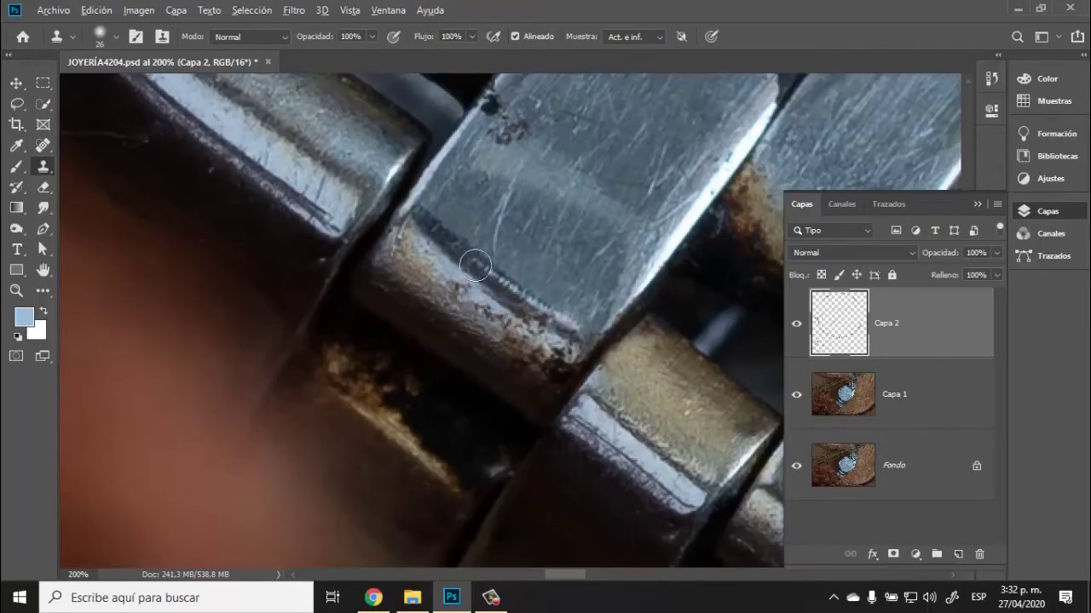
{"action": "left_click_drag", "start_coordinate": [544, 173], "coordinate": [594, 295]}
{"action": "scroll", "coordinate": [477, 226], "scroll_direction": "up", "scroll_amount": 3}
{"action": "scroll", "coordinate": [398, 221], "scroll_direction": "left", "scroll_amount": 1}
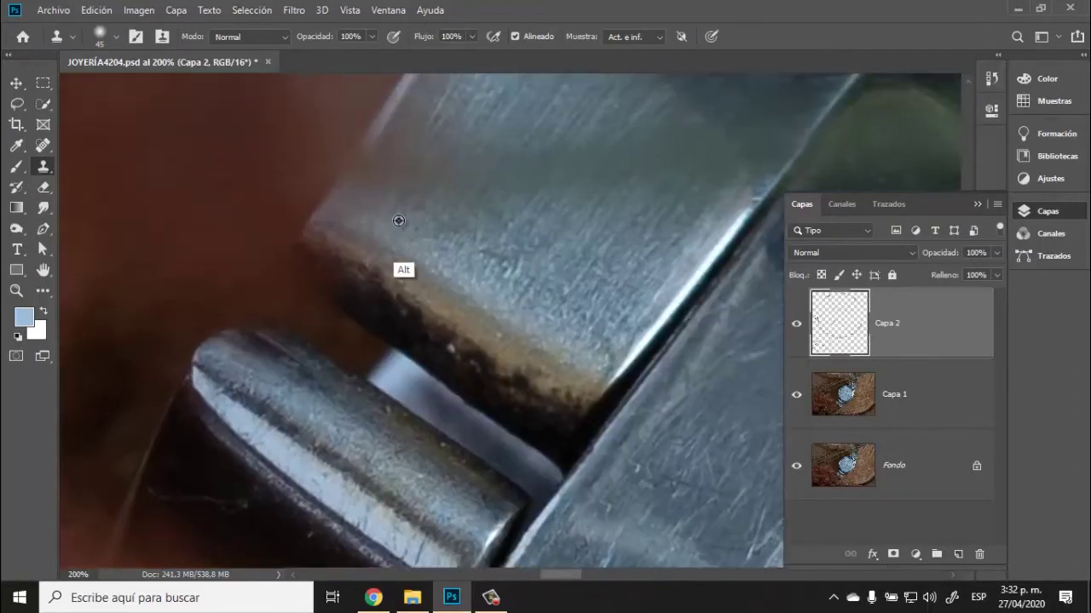
{"action": "left_click_drag", "start_coordinate": [556, 375], "coordinate": [412, 290]}
{"action": "left_click_drag", "start_coordinate": [649, 227], "coordinate": [473, 503]}
Step: Heal the leftover specks and rust stains on the lower bracelet links with the Spot Healing Brush
{"action": "key", "text": "j"}
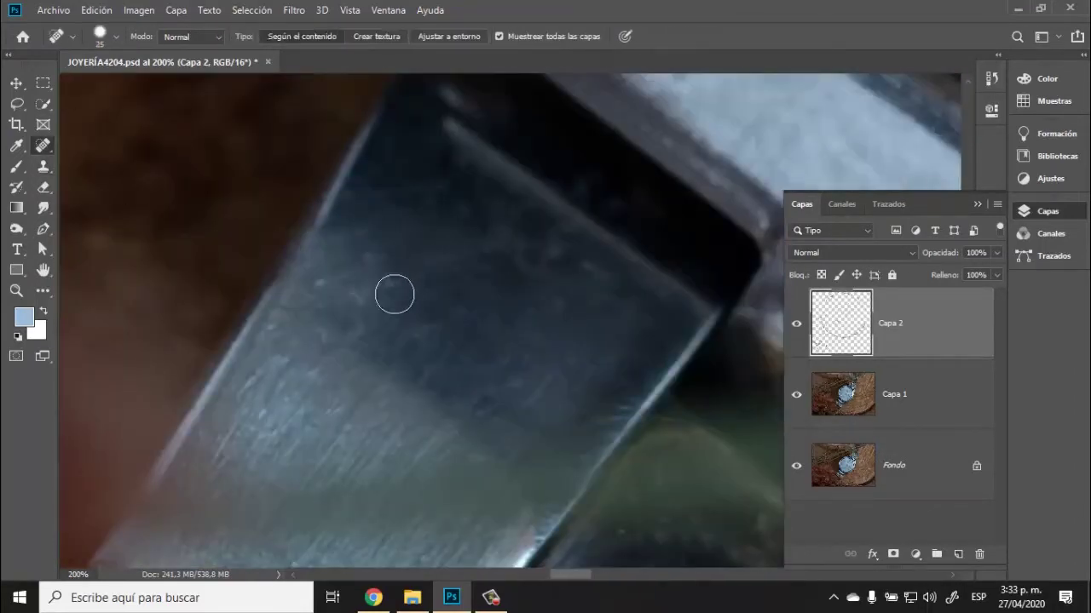
{"action": "mouse_move", "coordinate": [395, 295]}
{"action": "left_mouse_down"}
{"action": "mouse_move", "coordinate": [426, 153]}
{"action": "mouse_move", "coordinate": [501, 288]}
{"action": "left_mouse_up"}
{"action": "scroll", "coordinate": [481, 289], "scroll_direction": "up", "scroll_amount": 3}
{"action": "scroll", "coordinate": [369, 358], "scroll_direction": "right", "scroll_amount": 2}
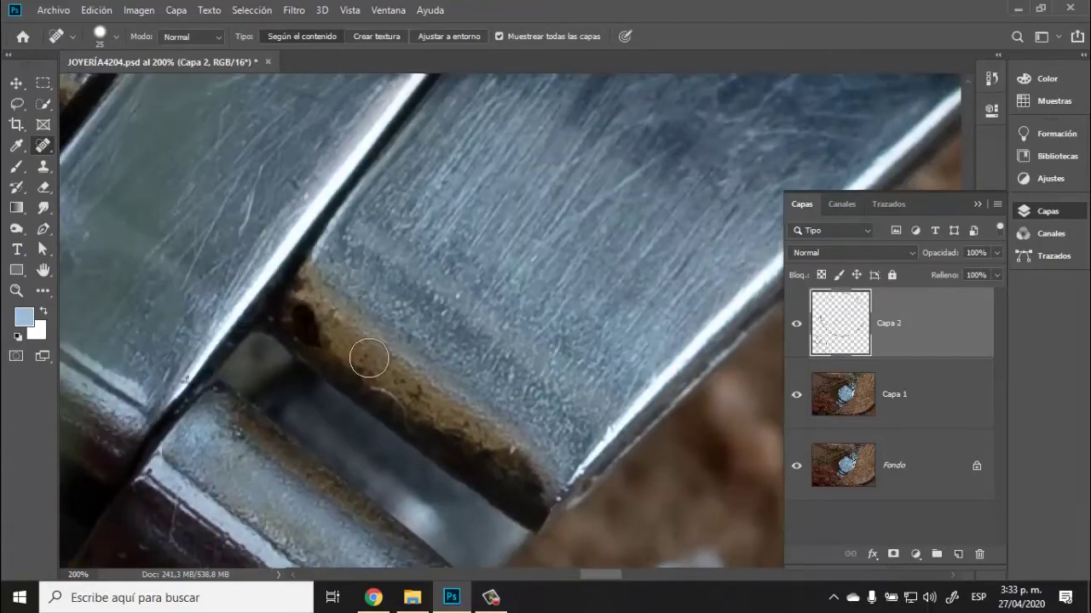
{"action": "left_click_drag", "start_coordinate": [590, 288], "coordinate": [587, 253]}
{"action": "left_click_drag", "start_coordinate": [470, 345], "coordinate": [509, 429]}
Step: Heal the scratches on the bezel's left side, including the long dark scratch on its bright section
{"action": "left_click_drag", "start_coordinate": [281, 238], "coordinate": [418, 344]}
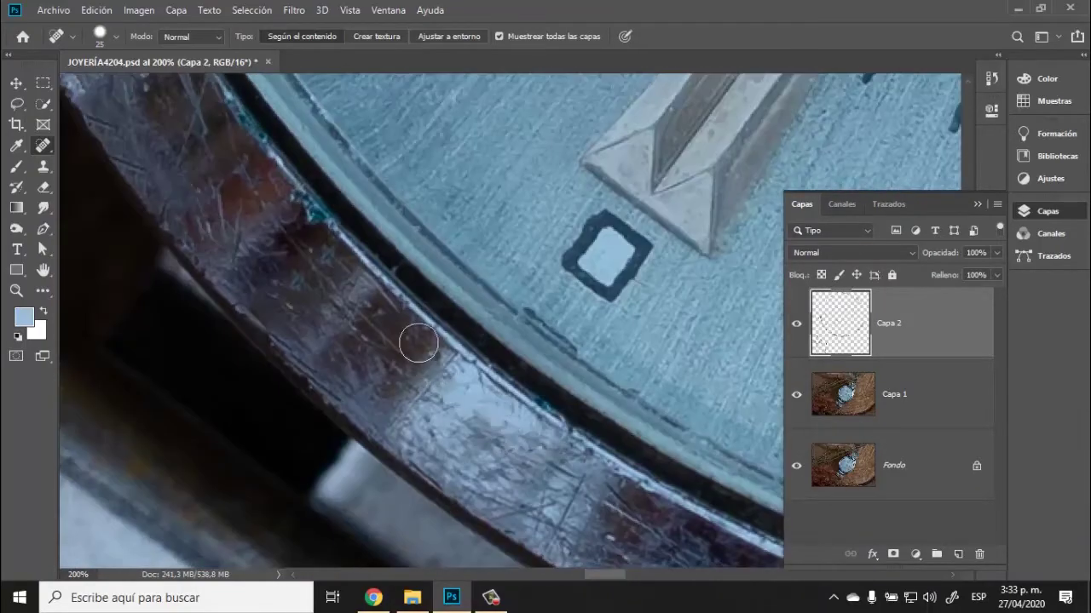
{"action": "left_click_drag", "start_coordinate": [281, 171], "coordinate": [417, 311]}
{"action": "mouse_move", "coordinate": [375, 171]}
{"action": "left_mouse_down"}
{"action": "mouse_move", "coordinate": [403, 370]}
{"action": "mouse_move", "coordinate": [397, 350]}
{"action": "left_mouse_up"}
{"action": "left_click_drag", "start_coordinate": [392, 255], "coordinate": [455, 302]}
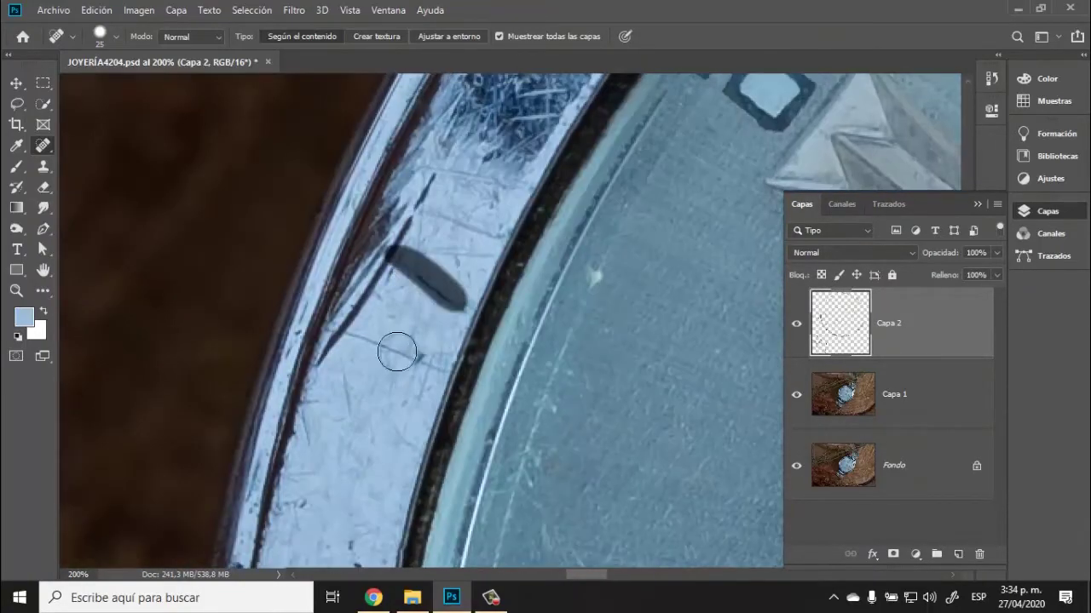
{"action": "left_click_drag", "start_coordinate": [439, 166], "coordinate": [333, 362]}
Step: Heal the scratches along the bezel's upper-left arc up to the upper lug
{"action": "scroll", "coordinate": [416, 349], "scroll_direction": "up", "scroll_amount": 8}
{"action": "scroll", "coordinate": [415, 349], "scroll_direction": "right", "scroll_amount": 3}
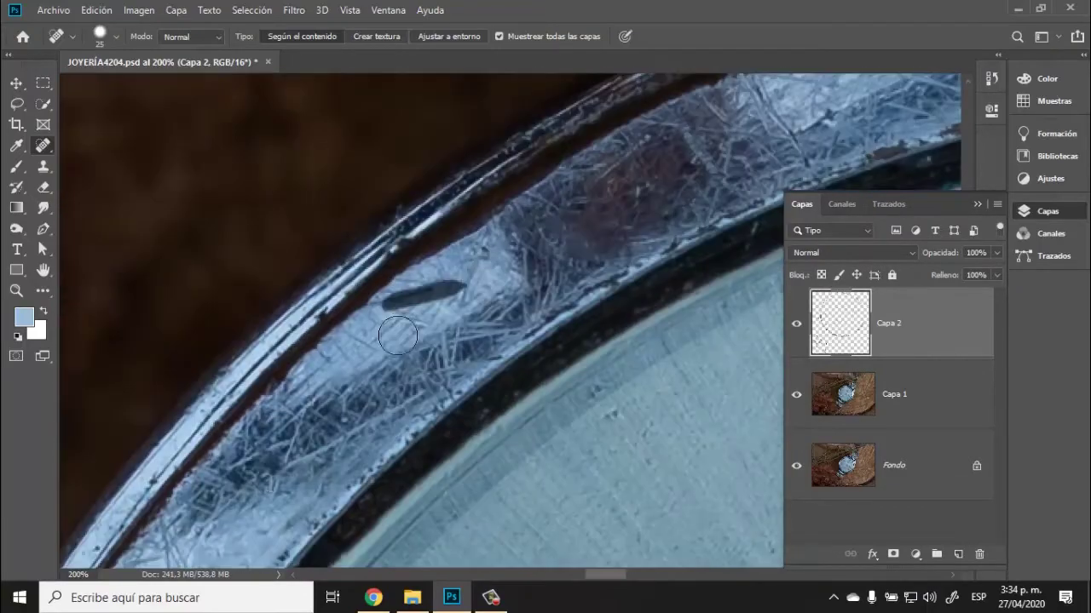
{"action": "left_click_drag", "start_coordinate": [674, 233], "coordinate": [411, 361]}
{"action": "left_click_drag", "start_coordinate": [503, 223], "coordinate": [597, 311]}
{"action": "mouse_move", "coordinate": [741, 290]}
{"action": "left_mouse_down"}
{"action": "mouse_move", "coordinate": [451, 370]}
{"action": "mouse_move", "coordinate": [179, 537]}
{"action": "left_mouse_up"}
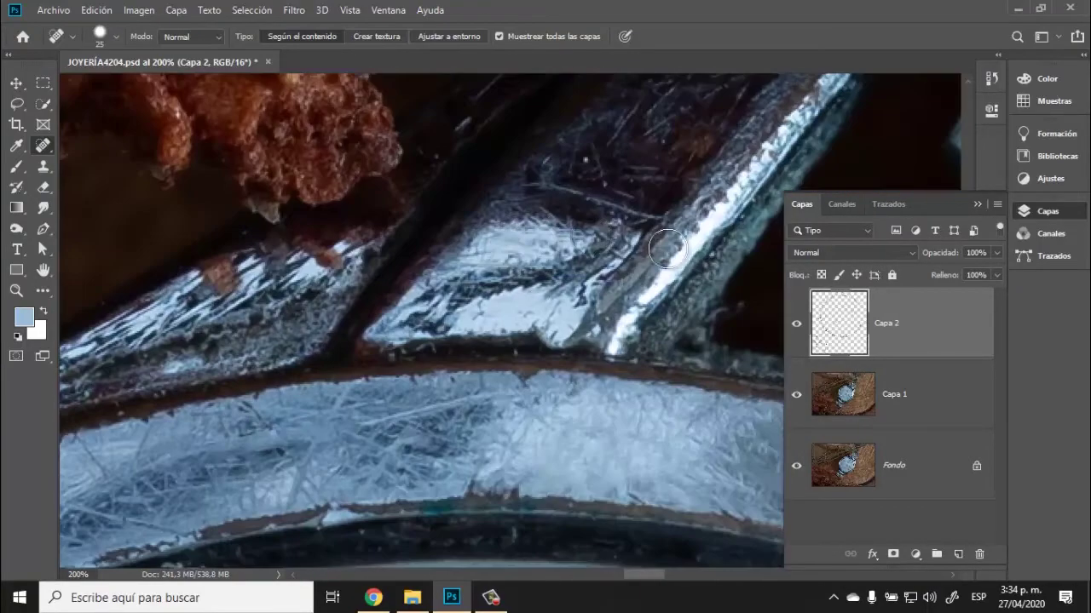
Step: Clean the specks and scratches around the upper lug and at the start of the upper bracelet
{"action": "left_click_drag", "start_coordinate": [670, 250], "coordinate": [128, 341]}
{"action": "left_click_drag", "start_coordinate": [257, 226], "coordinate": [334, 235]}
{"action": "left_click_drag", "start_coordinate": [653, 398], "coordinate": [456, 348]}
{"action": "left_click_drag", "start_coordinate": [545, 103], "coordinate": [290, 488]}
{"action": "left_click_drag", "start_coordinate": [300, 252], "coordinate": [285, 293]}
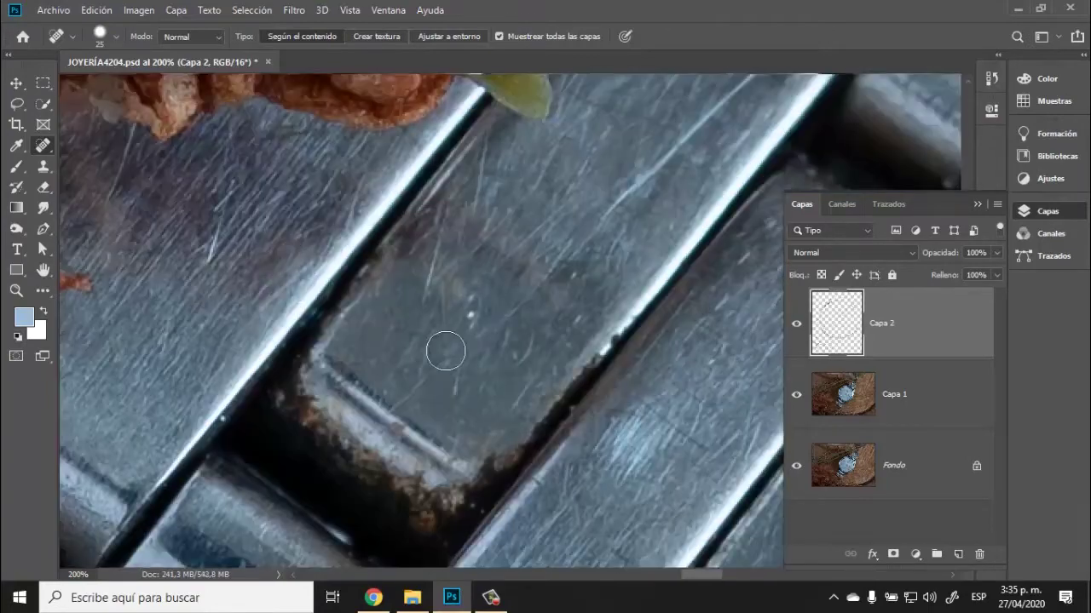
Step: Heal the scratches and bright specks on the upper bracelet's middle links
{"action": "left_click_drag", "start_coordinate": [439, 332], "coordinate": [306, 111]}
{"action": "left_click_drag", "start_coordinate": [554, 171], "coordinate": [482, 254]}
{"action": "mouse_move", "coordinate": [767, 255]}
{"action": "left_mouse_down"}
{"action": "mouse_move", "coordinate": [483, 355]}
{"action": "mouse_move", "coordinate": [511, 228]}
{"action": "left_mouse_up"}
{"action": "left_click_drag", "start_coordinate": [426, 314], "coordinate": [421, 437]}
{"action": "left_click_drag", "start_coordinate": [562, 268], "coordinate": [469, 419]}
{"action": "left_click_drag", "start_coordinate": [418, 378], "coordinate": [487, 216]}
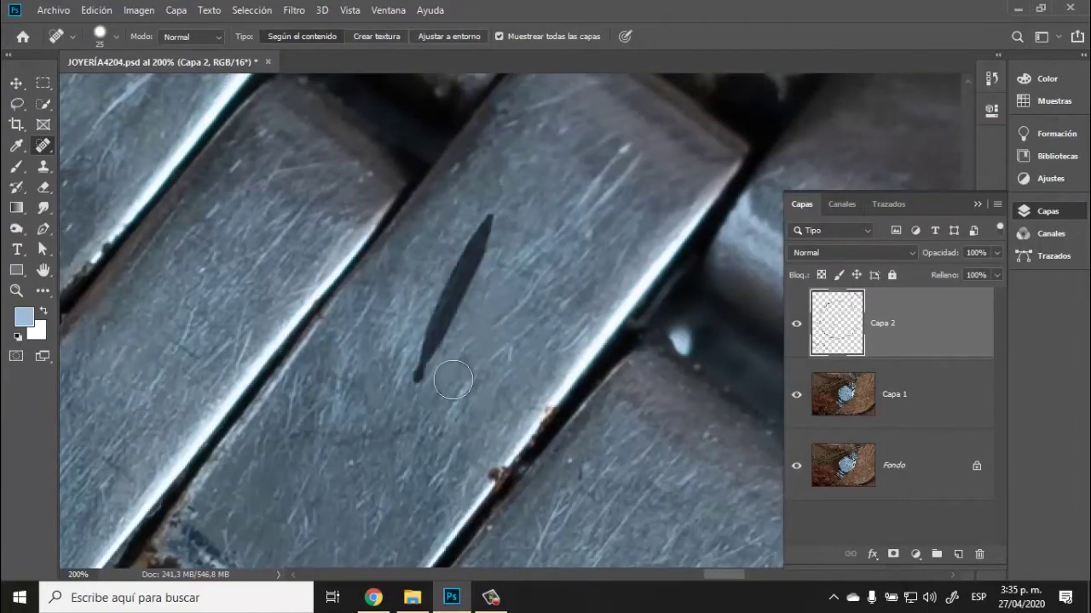
Step: Heal the long scratches on the adjoining upper bracelet links and the wide outer link
{"action": "left_click_drag", "start_coordinate": [581, 217], "coordinate": [625, 158]}
{"action": "left_click_drag", "start_coordinate": [511, 505], "coordinate": [419, 169]}
{"action": "left_click_drag", "start_coordinate": [485, 314], "coordinate": [547, 269]}
{"action": "left_click_drag", "start_coordinate": [580, 332], "coordinate": [632, 171]}
{"action": "left_click_drag", "start_coordinate": [639, 298], "coordinate": [603, 354]}
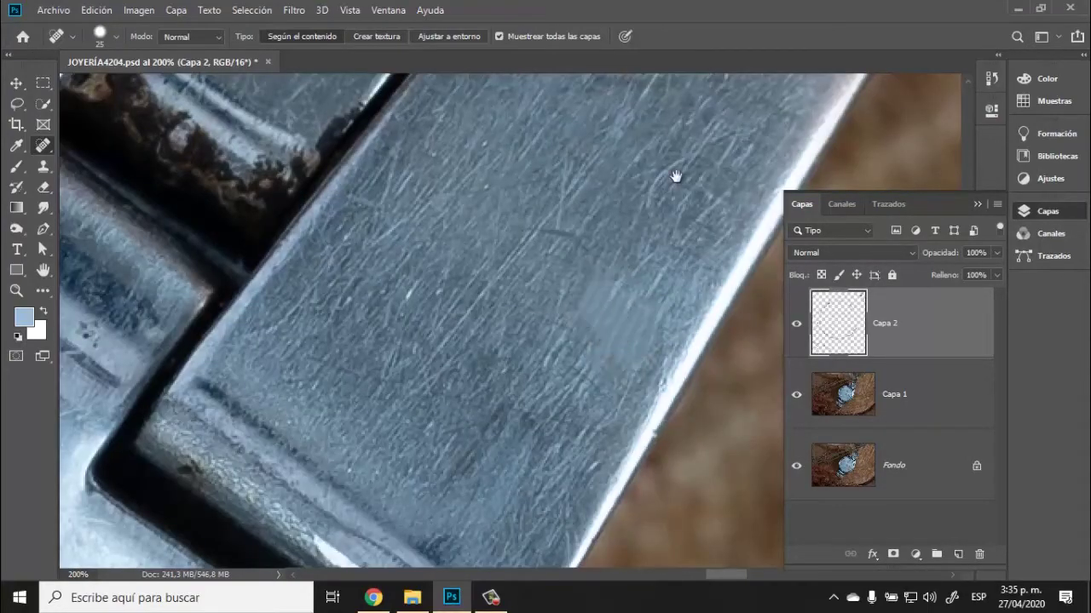
{"action": "left_click_drag", "start_coordinate": [677, 178], "coordinate": [584, 221]}
Step: Retouch the remaining marks on the upper bracelet's outer links with the Clone Stamp and the Spot Healing Brush
{"action": "key", "text": "s"}
{"action": "left_click", "coordinate": [529, 351]}
{"action": "left_click_drag", "start_coordinate": [724, 111], "coordinate": [426, 443]}
{"action": "key", "text": "j"}
{"action": "left_click_drag", "start_coordinate": [359, 309], "coordinate": [437, 290]}
Step: Stamp all visible layers into a new merged layer above Capa 2
{"action": "key", "text": "ctrl+minus"}
{"action": "key", "text": "ctrl+minus"}
{"action": "key", "text": "ctrl+minus"}
{"action": "key", "text": "ctrl+minus"}
{"action": "key", "text": "ctrl+minus"}
{"action": "key", "text": "ctrl+minus"}
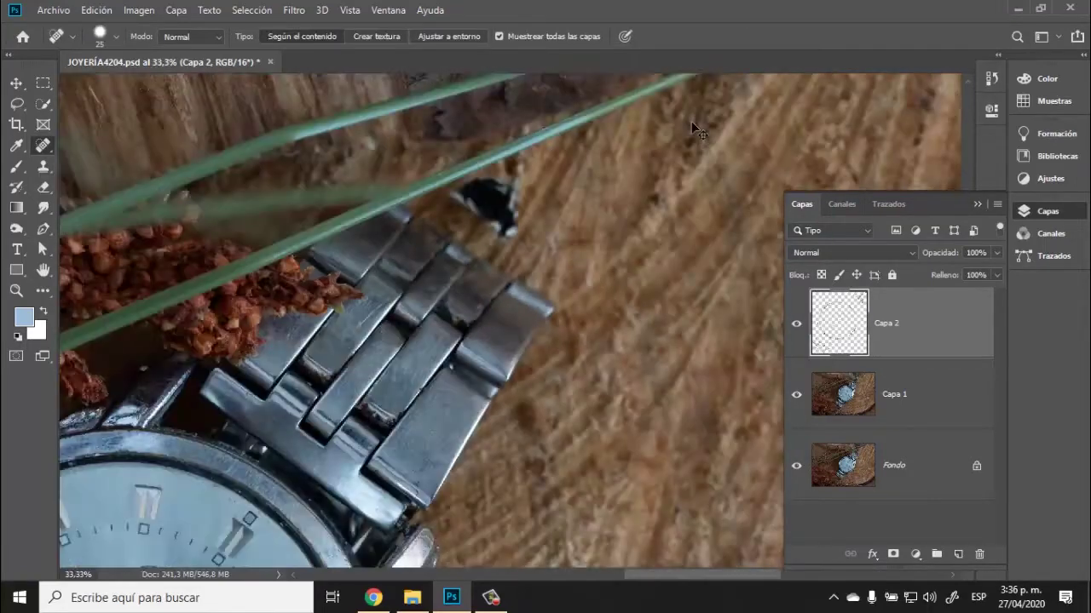
{"action": "left_click", "coordinate": [498, 602]}
{"action": "left_click", "coordinate": [380, 438]}
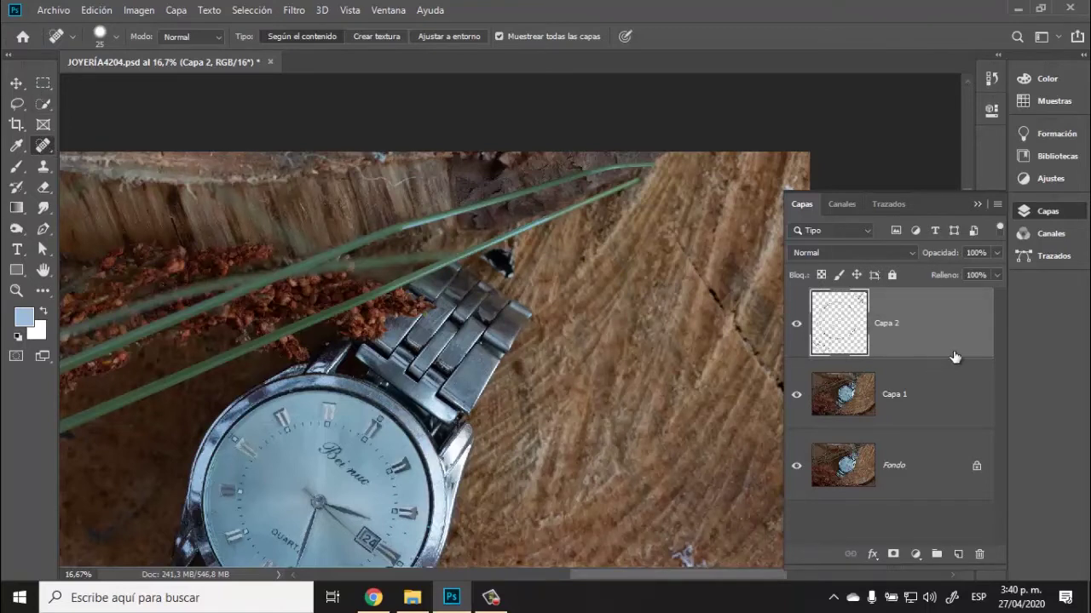
{"action": "key", "text": "ctrl+shift+alt+e"}
Step: Hide Capa 2 and Capa 1, then delete both layers
{"action": "left_click", "coordinate": [796, 393]}
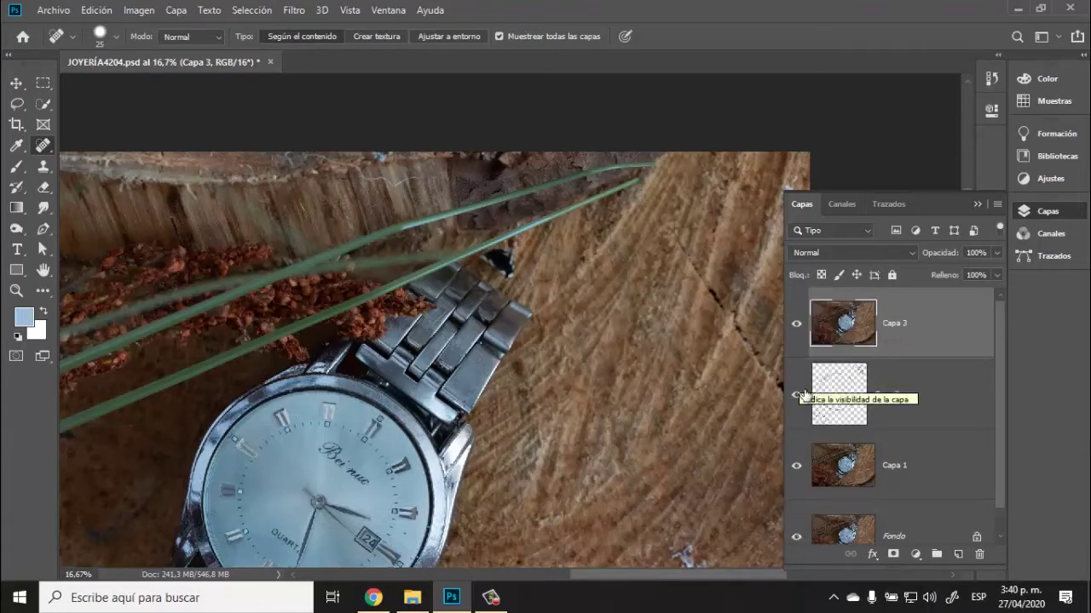
{"action": "left_click", "coordinate": [797, 466]}
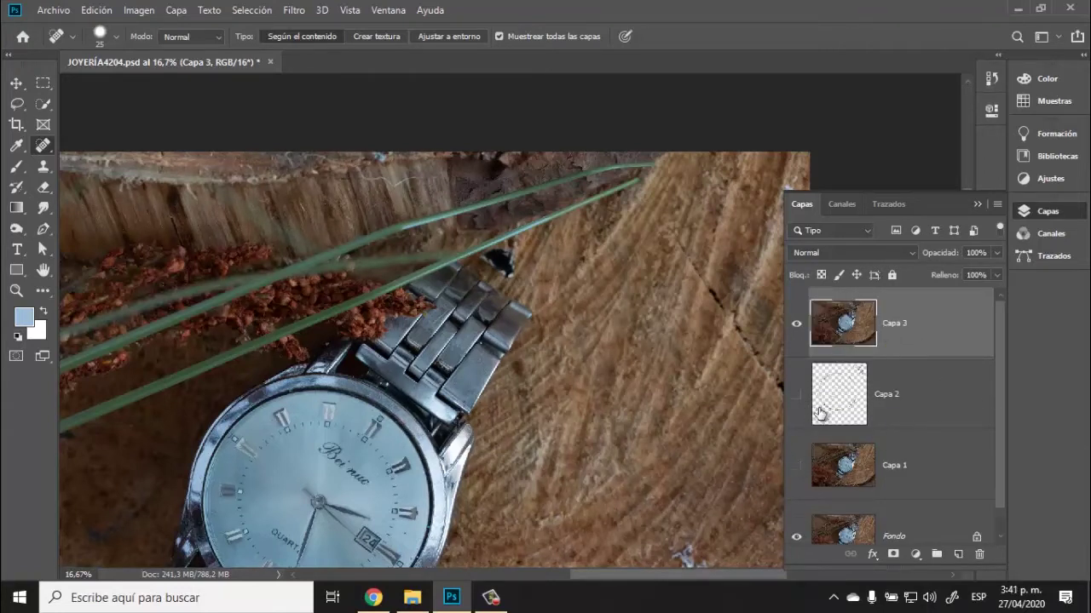
{"action": "left_click", "coordinate": [910, 421]}
{"action": "left_click", "coordinate": [941, 457], "text": "shift"}
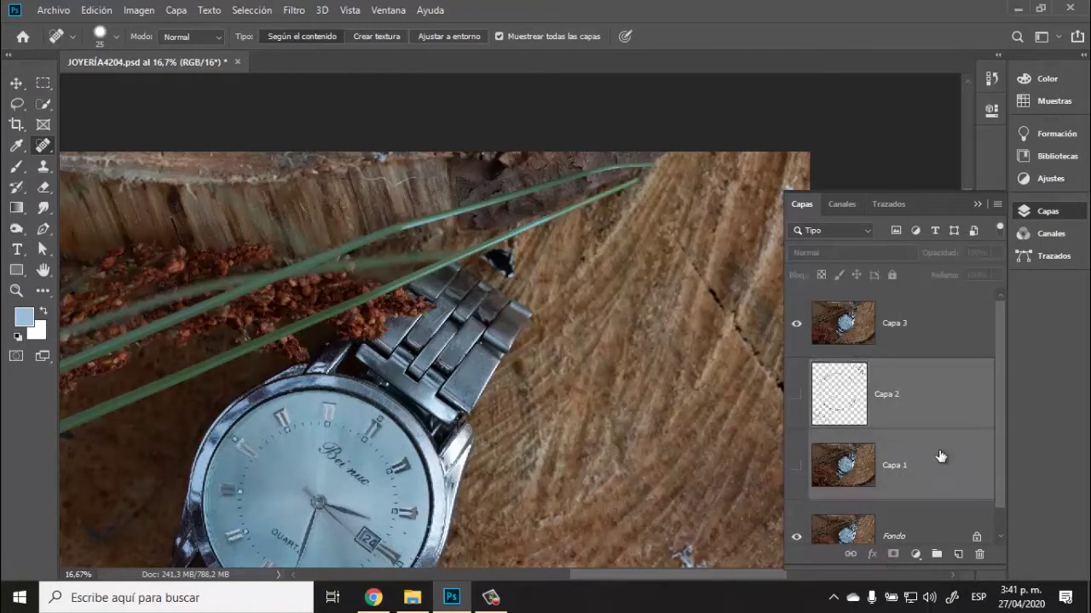
{"action": "key", "text": "Delete"}
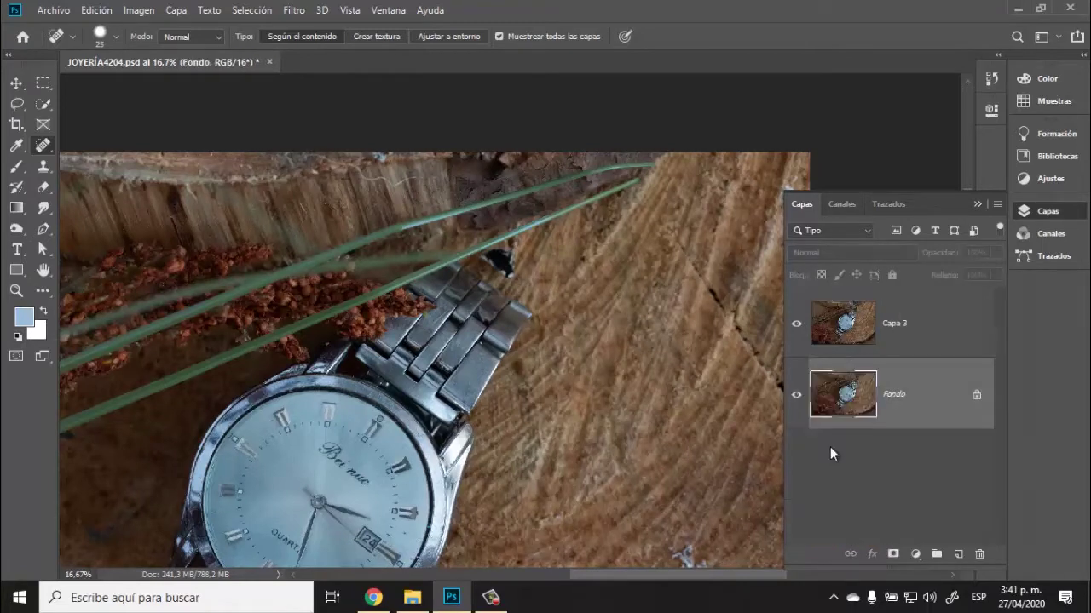
Step: Apply the Reducir ruido filter to the Fondo layer with Intensidad 6
{"action": "scroll", "coordinate": [543, 296], "scroll_direction": "down", "scroll_amount": 3}
{"action": "scroll", "coordinate": [543, 295], "scroll_direction": "down", "scroll_amount": 3}
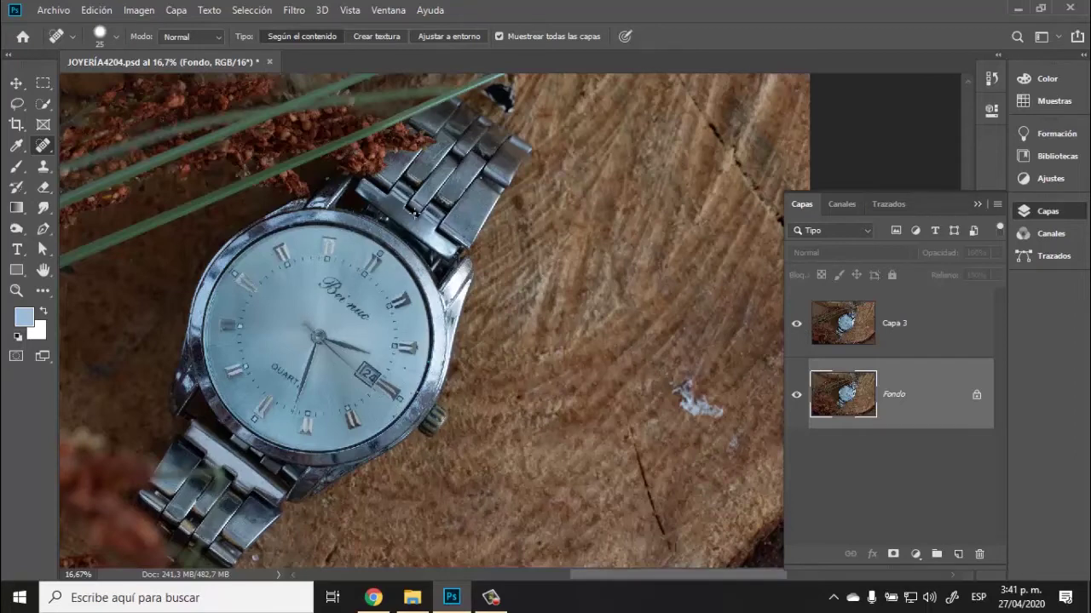
{"action": "left_click", "coordinate": [296, 12]}
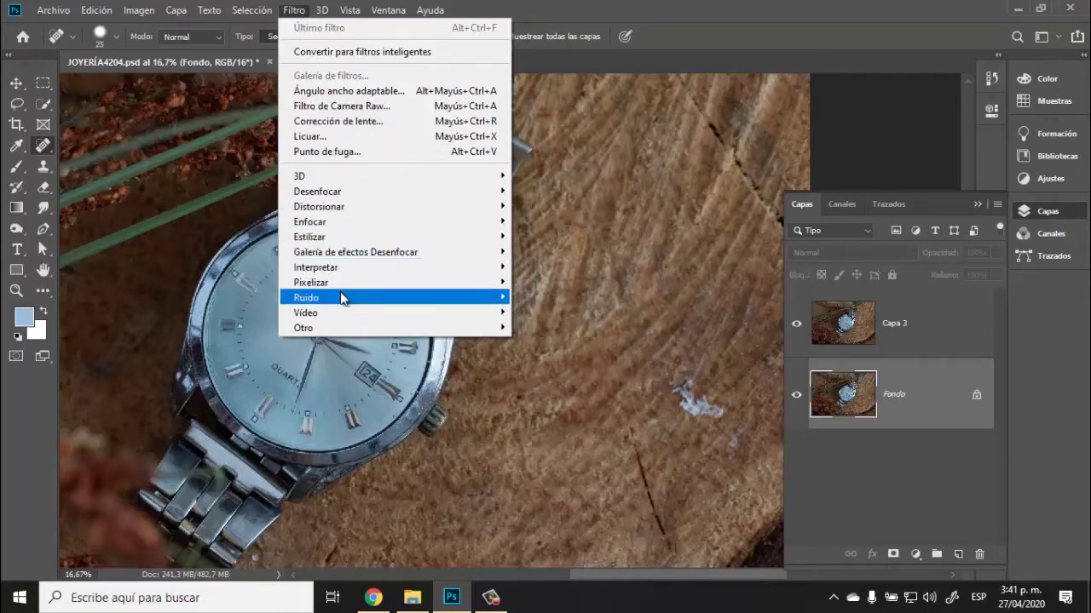
{"action": "mouse_move", "coordinate": [344, 298]}
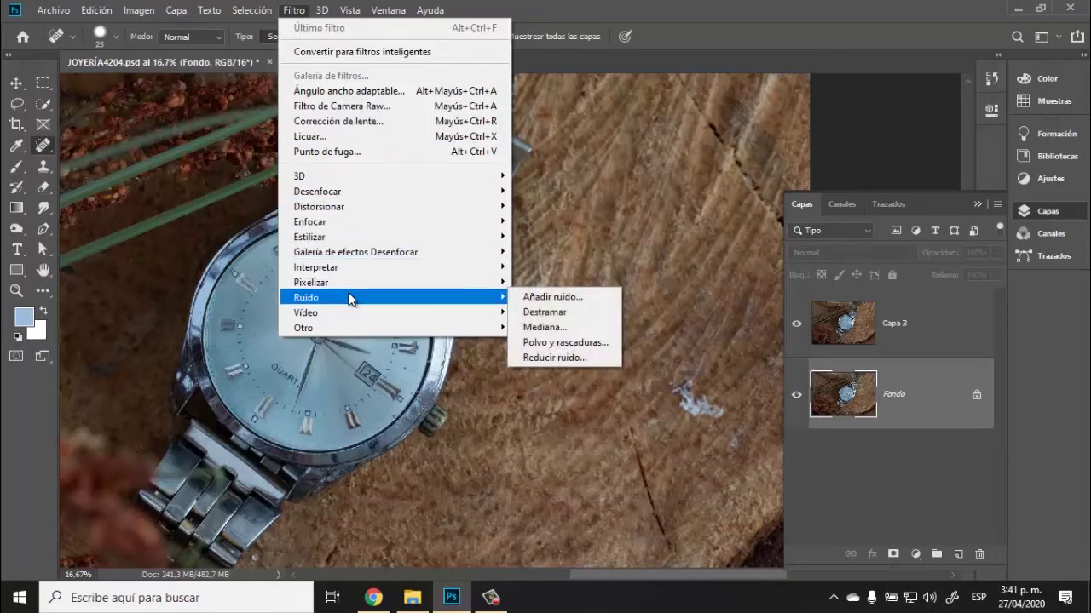
{"action": "left_click", "coordinate": [542, 359]}
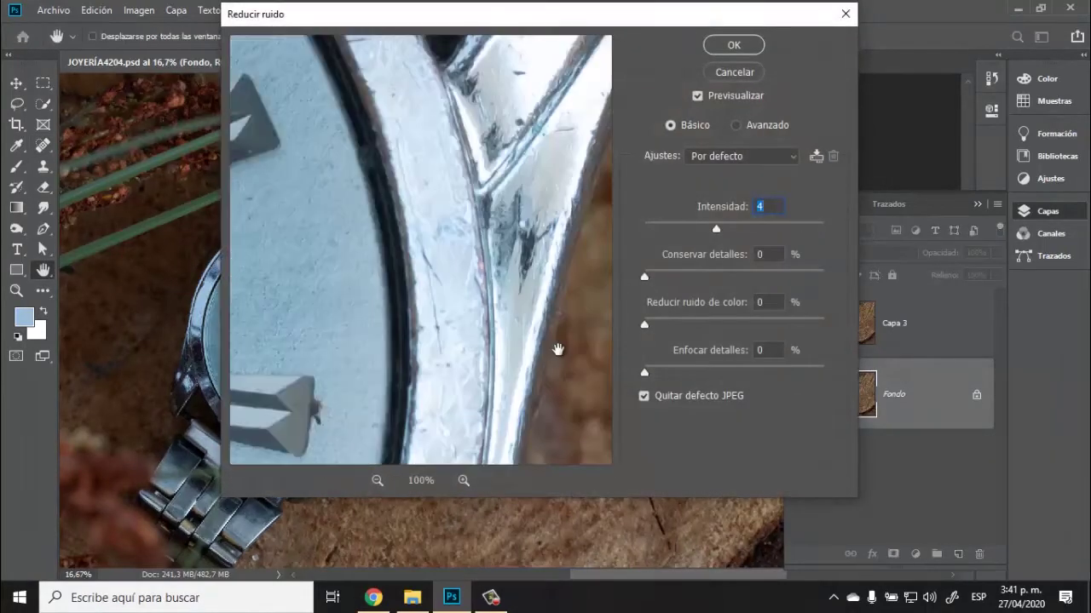
{"action": "left_click_drag", "start_coordinate": [428, 185], "coordinate": [363, 166]}
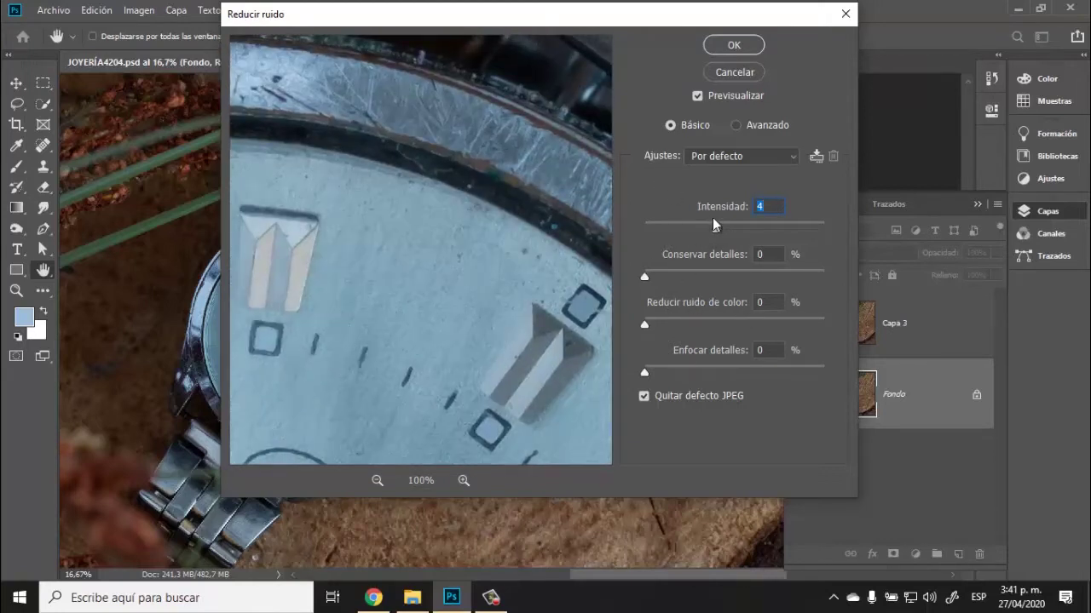
{"action": "left_click_drag", "start_coordinate": [661, 226], "coordinate": [699, 230]}
{"action": "left_click_drag", "start_coordinate": [701, 226], "coordinate": [724, 226]}
{"action": "mouse_move", "coordinate": [772, 236]}
{"action": "left_mouse_down"}
{"action": "mouse_move", "coordinate": [823, 235]}
{"action": "mouse_move", "coordinate": [728, 232]}
{"action": "mouse_move", "coordinate": [756, 232]}
{"action": "left_mouse_up"}
{"action": "left_click", "coordinate": [745, 49]}
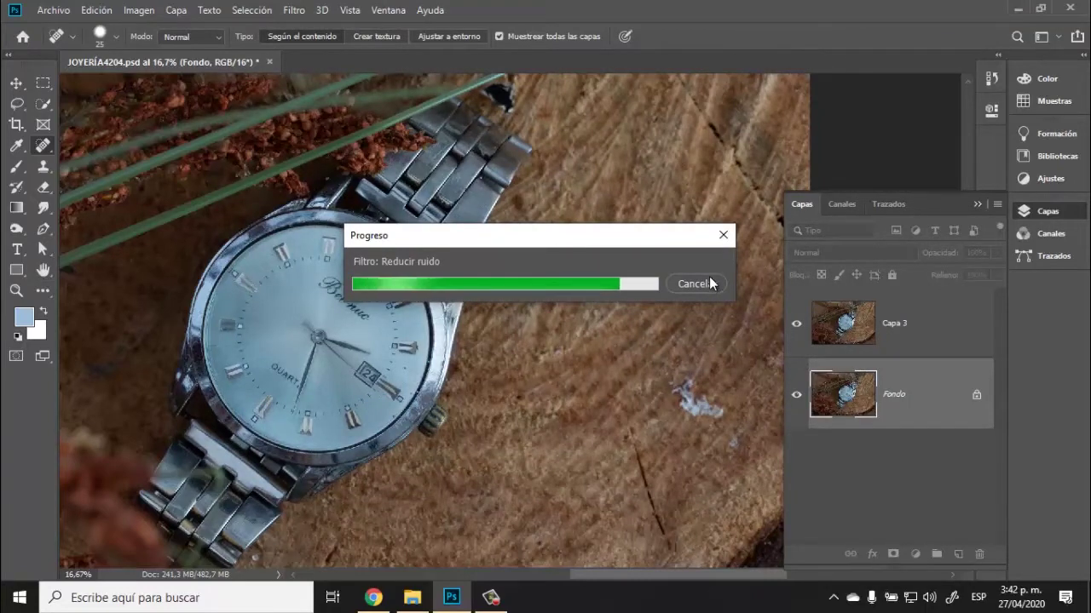
Step: Apply the Reducir ruido filter to the Capa 3 layer with Intensidad 6
{"action": "left_click", "coordinate": [894, 341]}
{"action": "left_click", "coordinate": [294, 10]}
{"action": "left_click", "coordinate": [571, 358]}
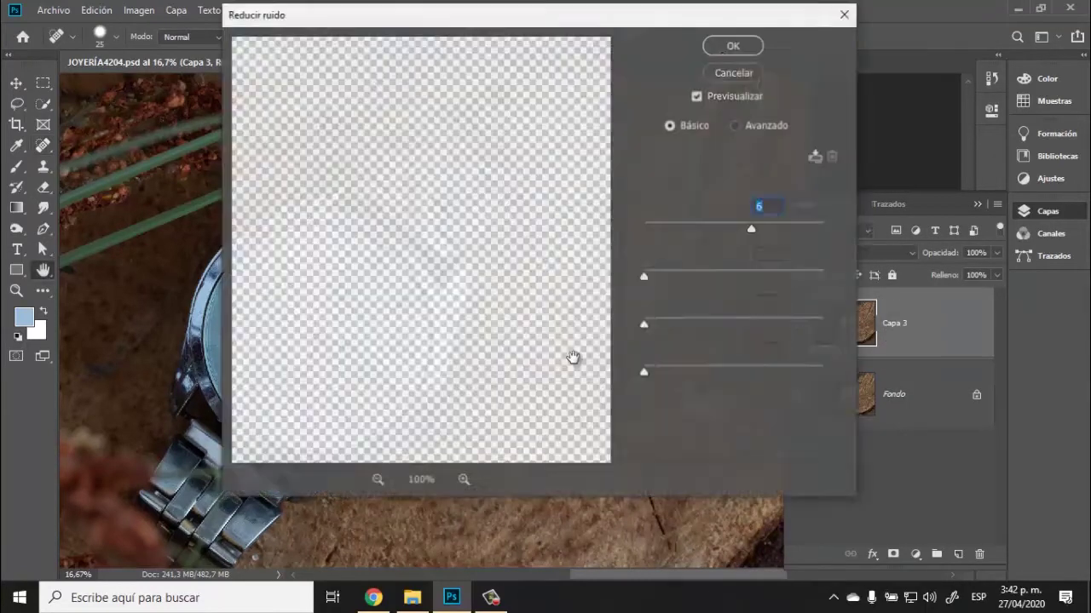
{"action": "key", "text": "Return"}
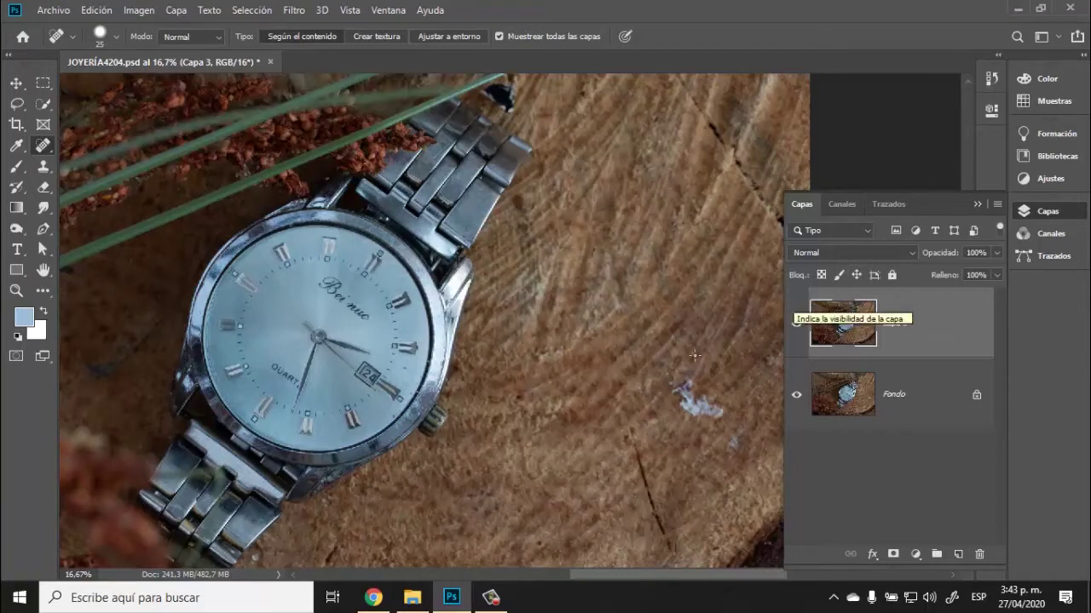
{"action": "left_click", "coordinate": [491, 597]}
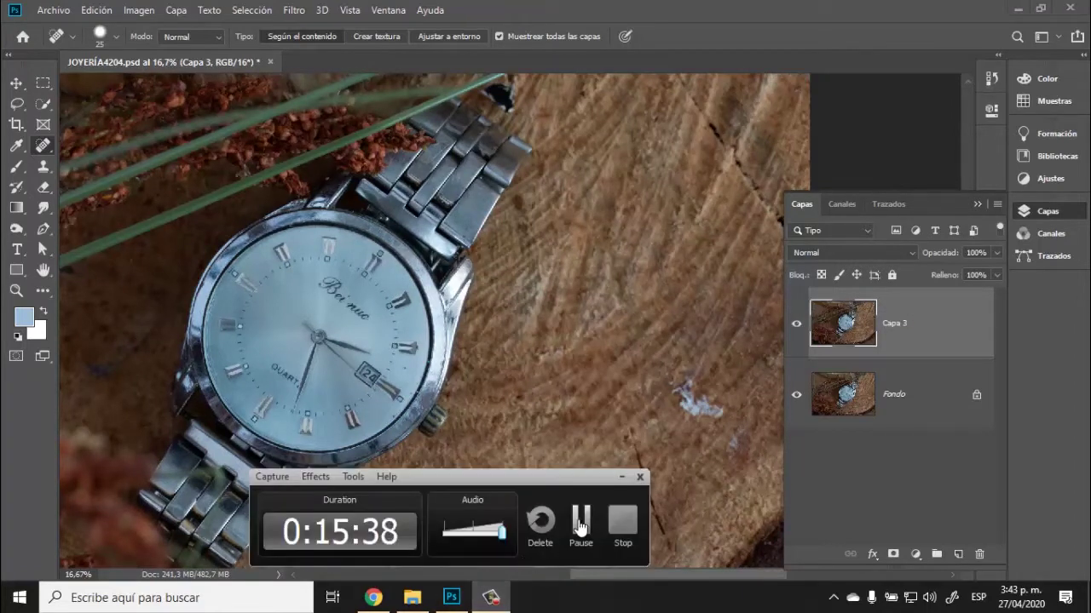
{"action": "left_click", "coordinate": [621, 477]}
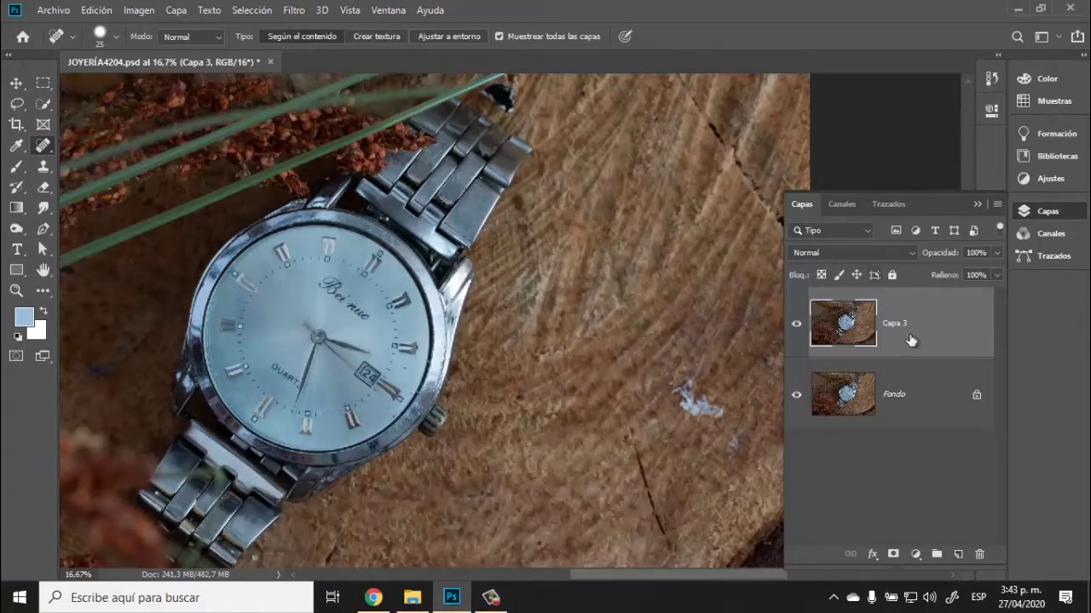
Step: Duplicate the Capa 3 layer twice, naming the lower copy color and the upper copy textura
{"action": "key", "text": "ctrl+j"}
{"action": "key", "text": "ctrl+j"}
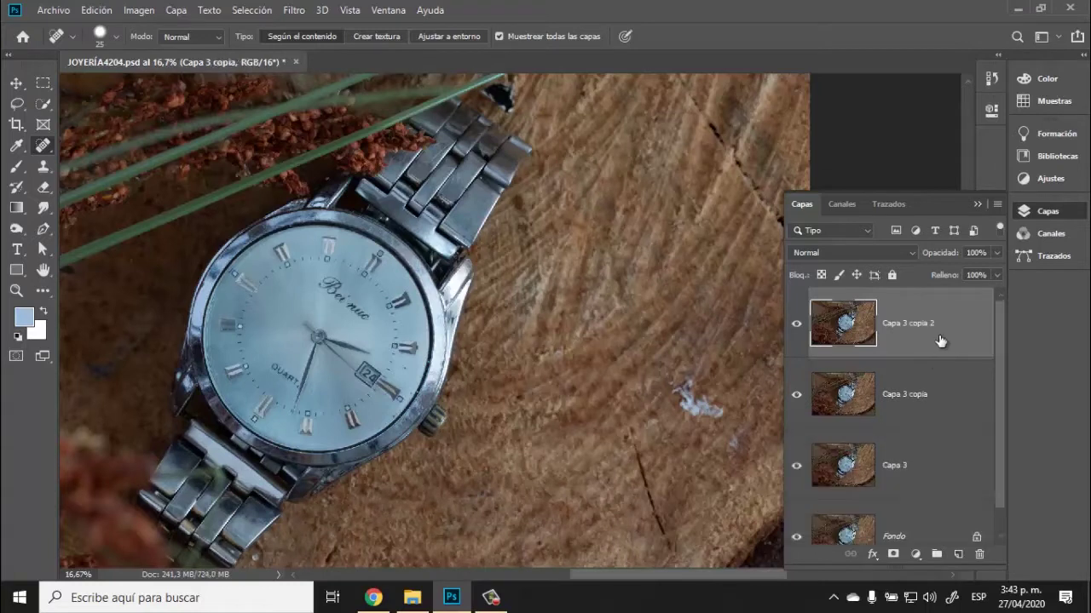
{"action": "double_click", "coordinate": [927, 391]}
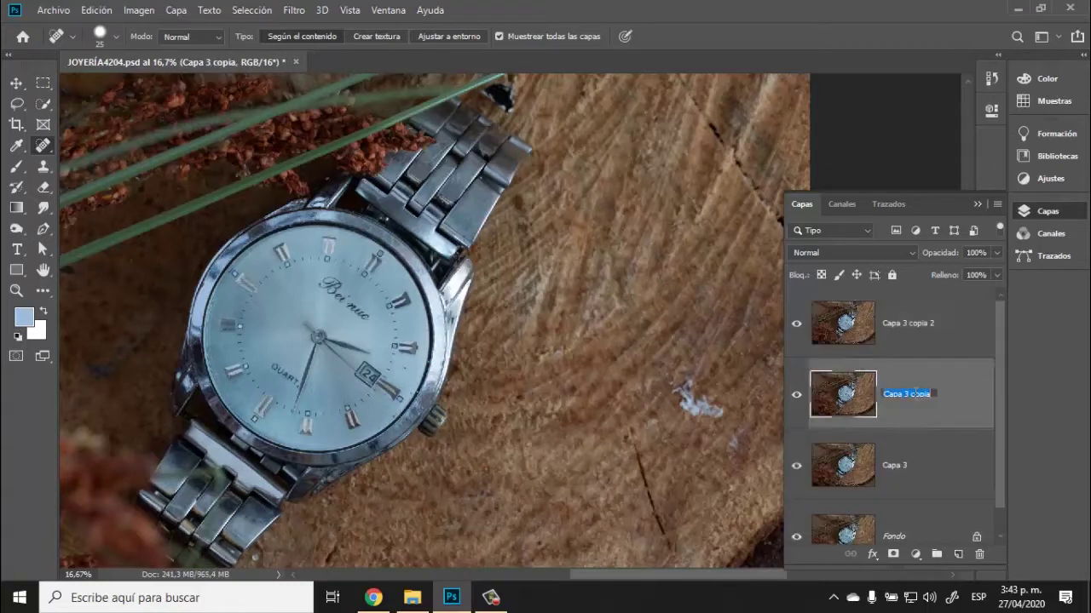
{"action": "type", "text": "color"}
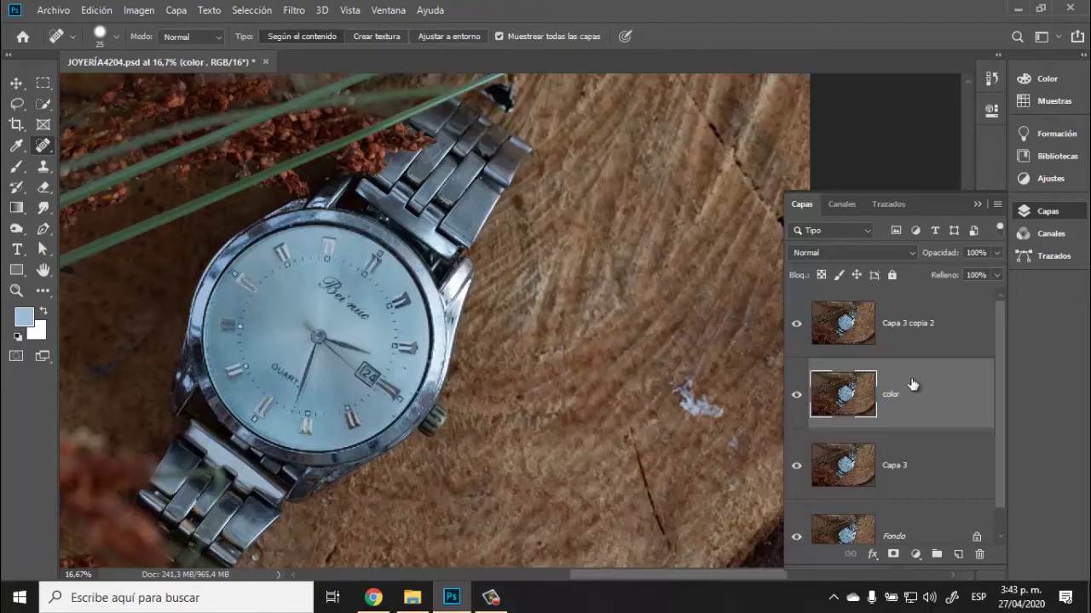
{"action": "double_click", "coordinate": [911, 323]}
{"action": "type", "text": "textura"}
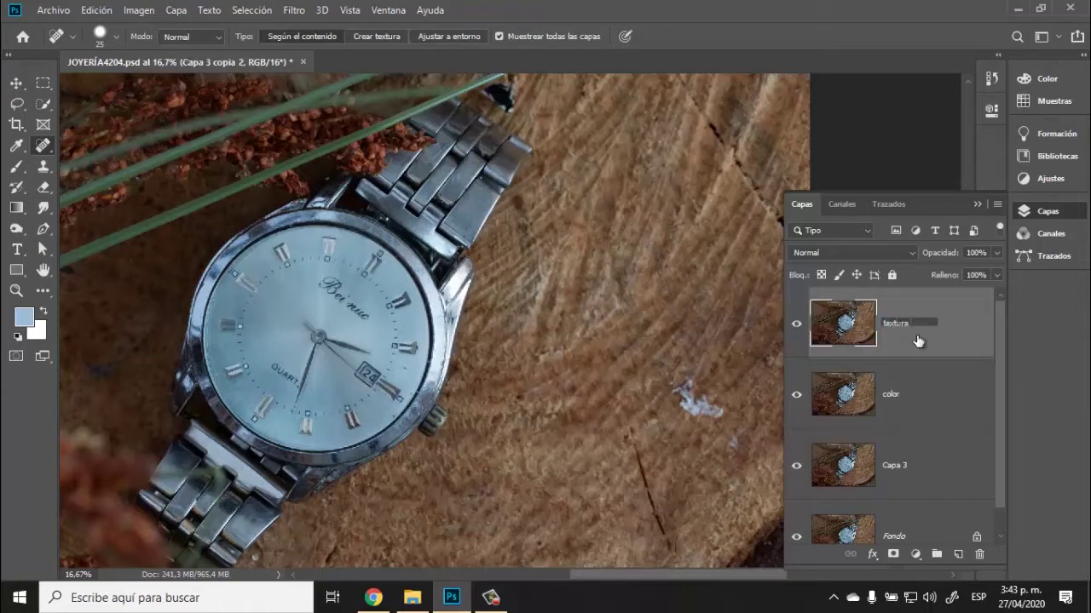
{"action": "key", "text": "Return"}
Step: Hide the textura layer and make color the active layer
{"action": "left_click", "coordinate": [864, 407]}
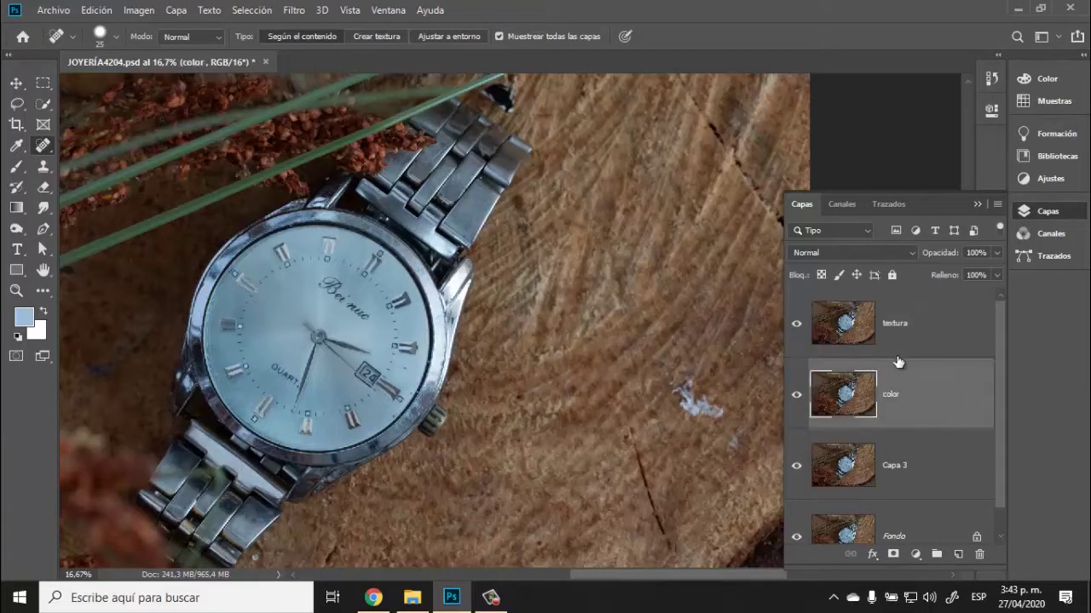
{"action": "left_click", "coordinate": [902, 320]}
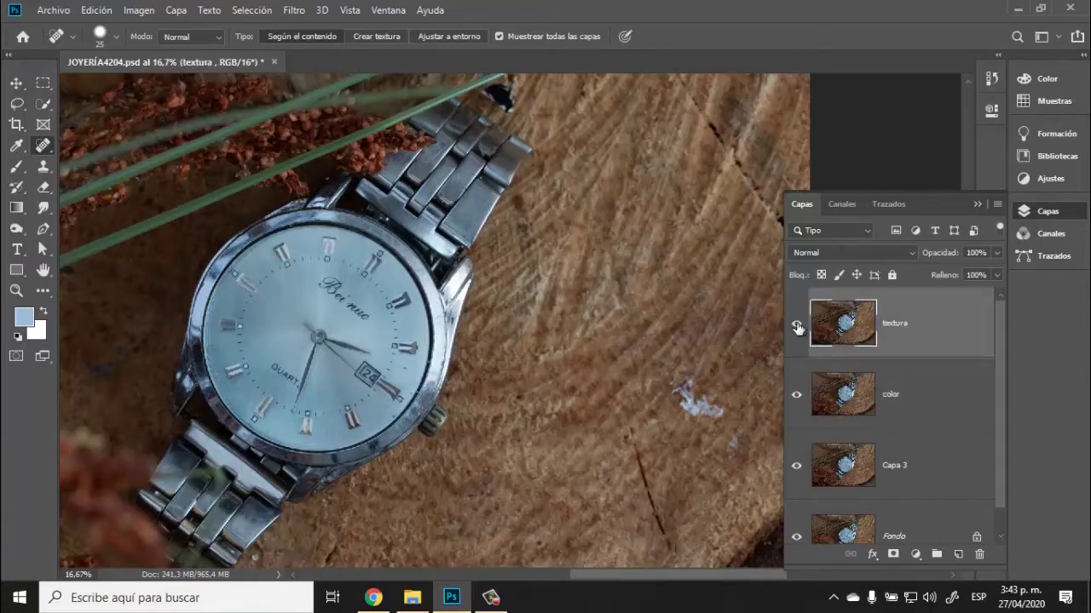
{"action": "left_click", "coordinate": [959, 393]}
{"action": "left_click", "coordinate": [796, 323]}
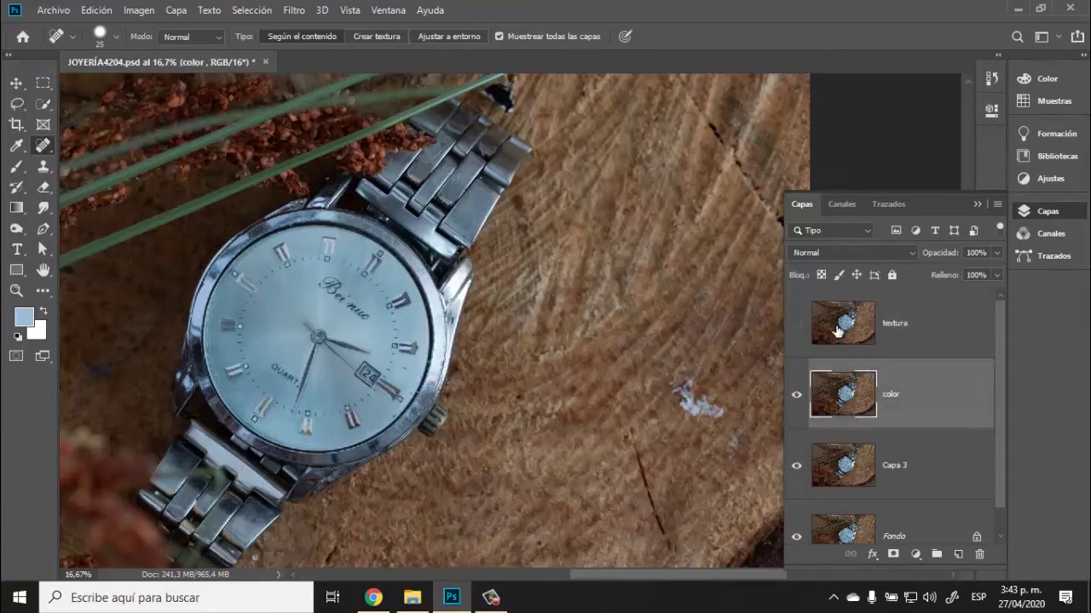
Step: Apply the Desenfoque de superficie filter to the color layer with a reduced Radio and Umbral 12
{"action": "left_click", "coordinate": [294, 9]}
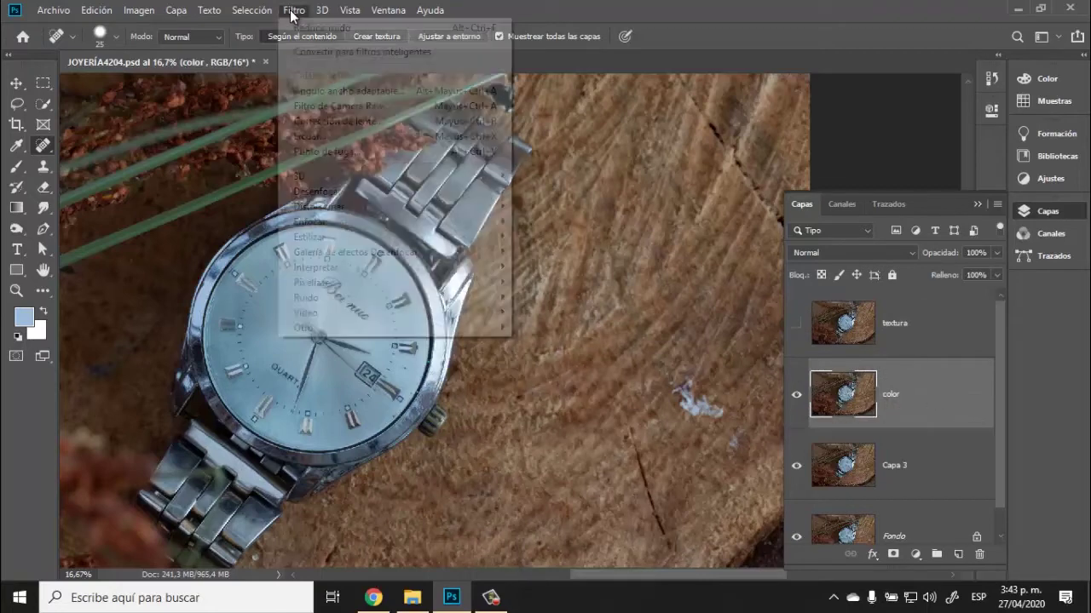
{"action": "mouse_move", "coordinate": [353, 193]}
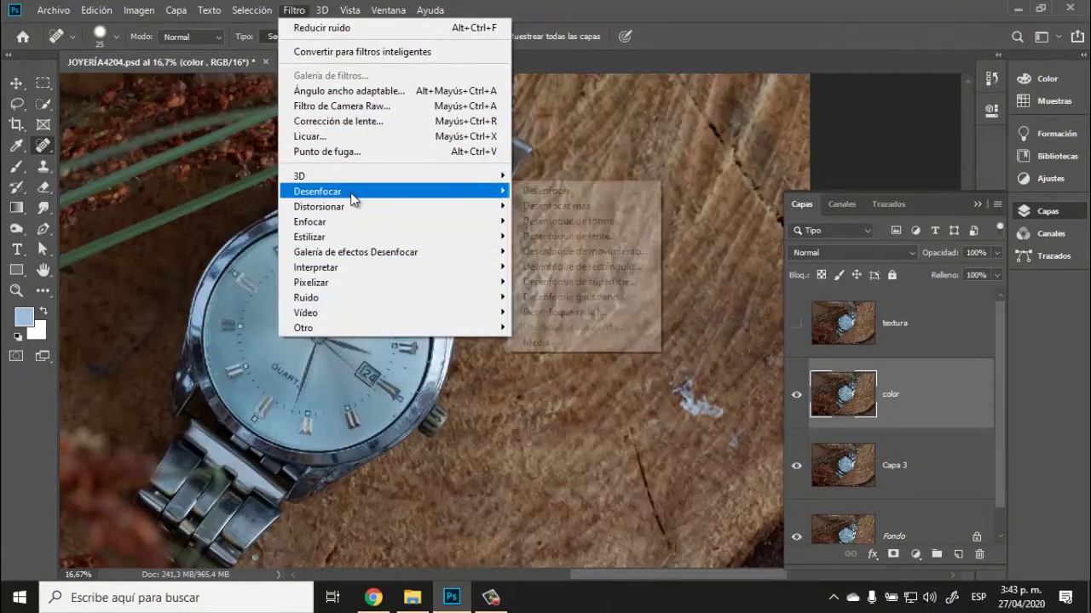
{"action": "left_click", "coordinate": [585, 288]}
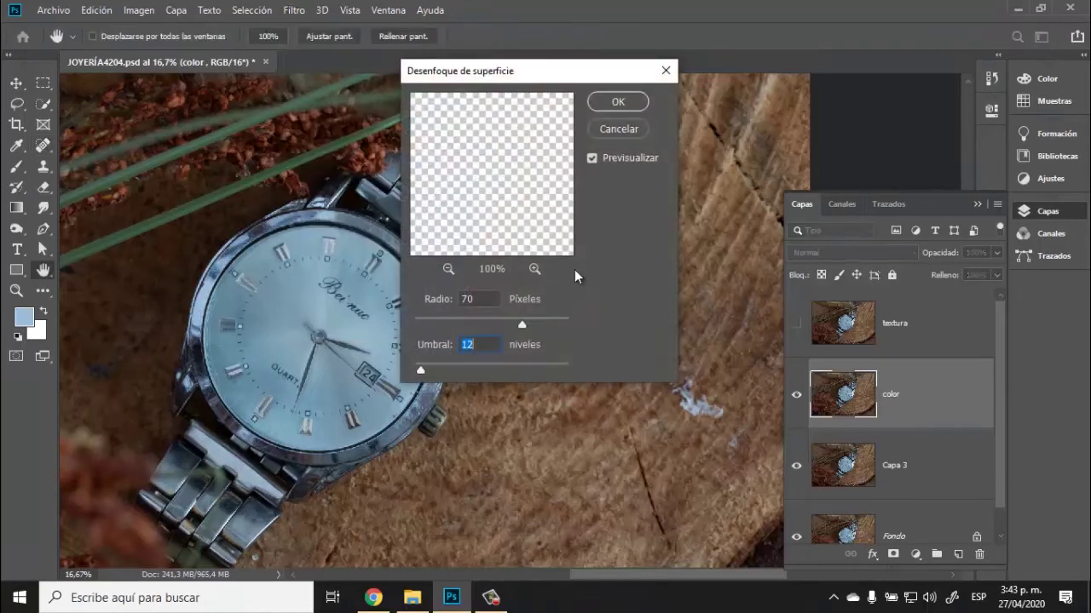
{"action": "left_click", "coordinate": [465, 322]}
{"action": "left_click", "coordinate": [447, 268]}
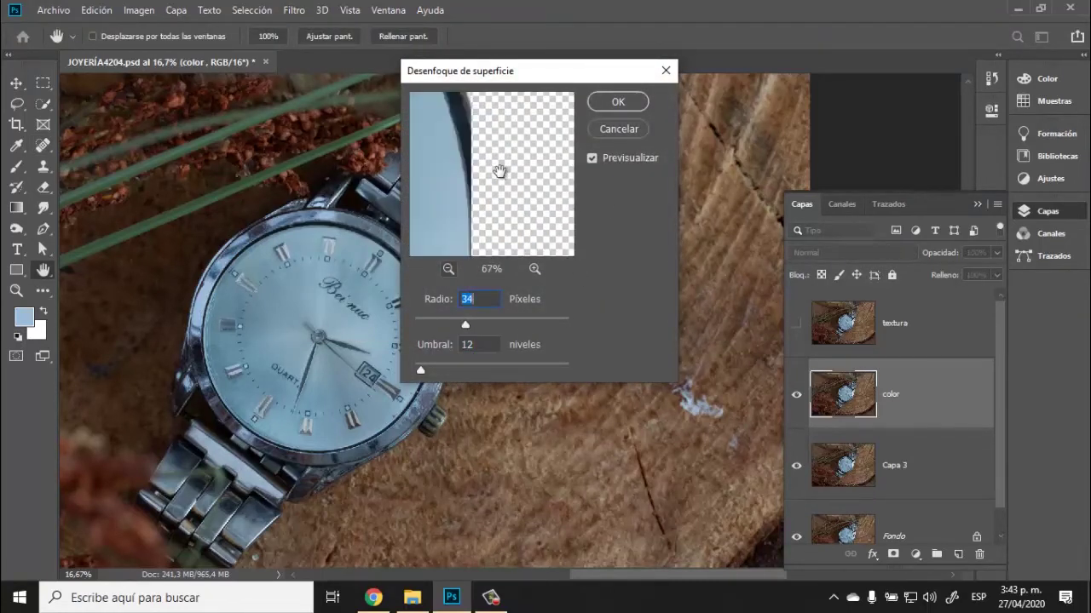
{"action": "left_click_drag", "start_coordinate": [464, 323], "coordinate": [453, 324]}
{"action": "left_click", "coordinate": [619, 102]}
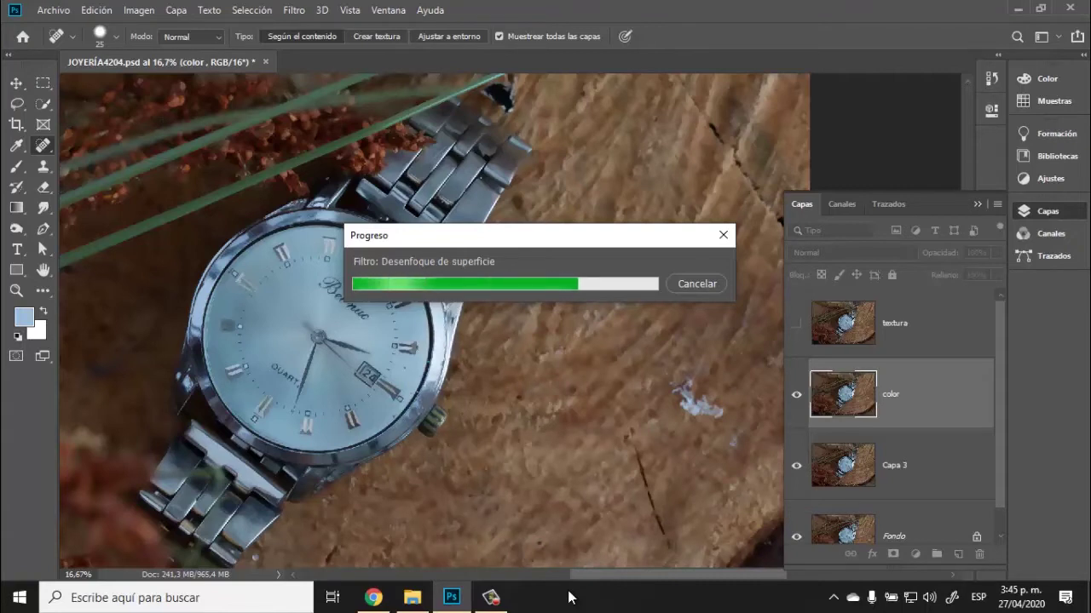
Step: Show the textura layer and apply the color layer to it with Aplicar imagen, using Restar, Escala 2 and Desplazamiento 128
{"action": "left_click", "coordinate": [914, 323]}
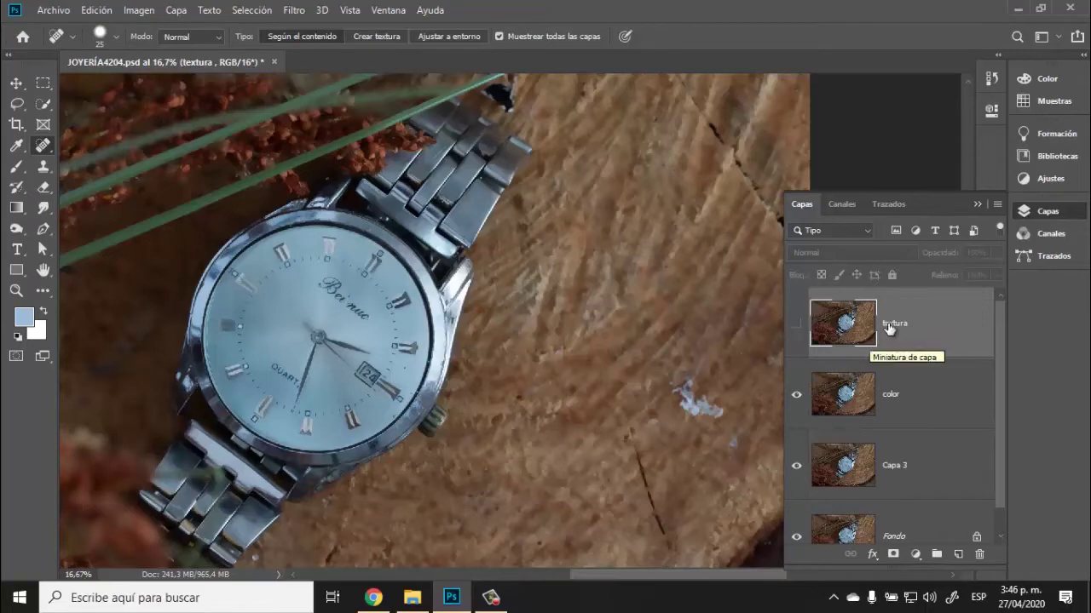
{"action": "left_click", "coordinate": [796, 323]}
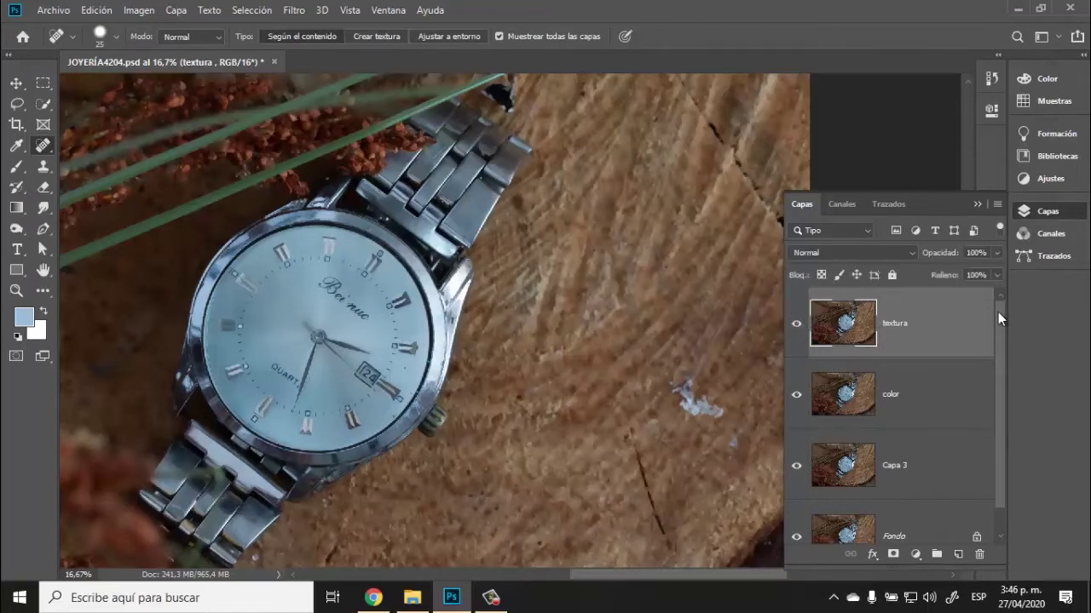
{"action": "left_click", "coordinate": [138, 10]}
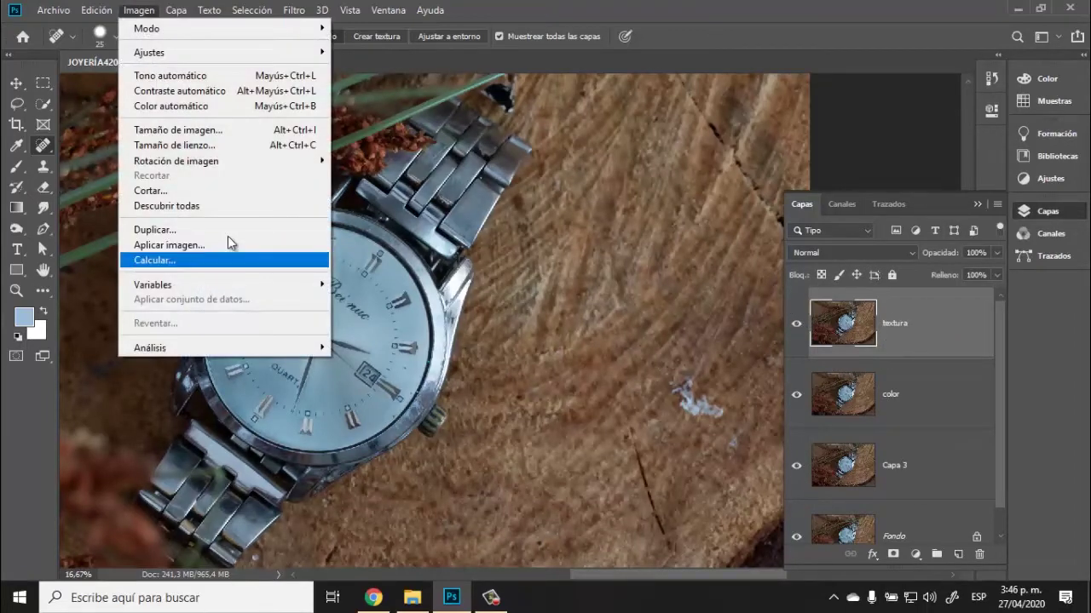
{"action": "left_click", "coordinate": [209, 246]}
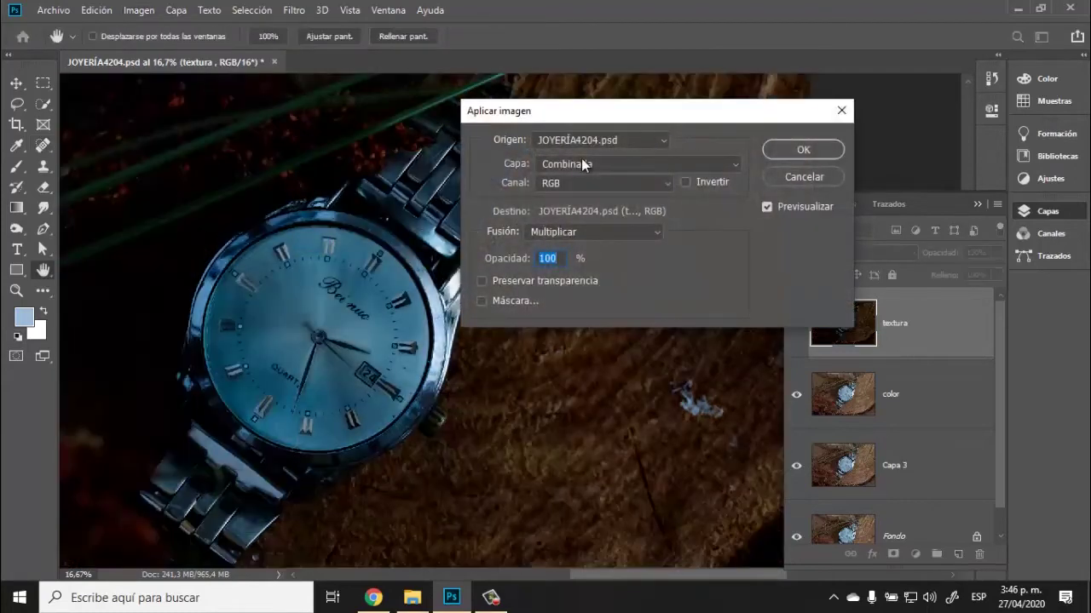
{"action": "left_click", "coordinate": [584, 164]}
{"action": "left_click", "coordinate": [564, 209]}
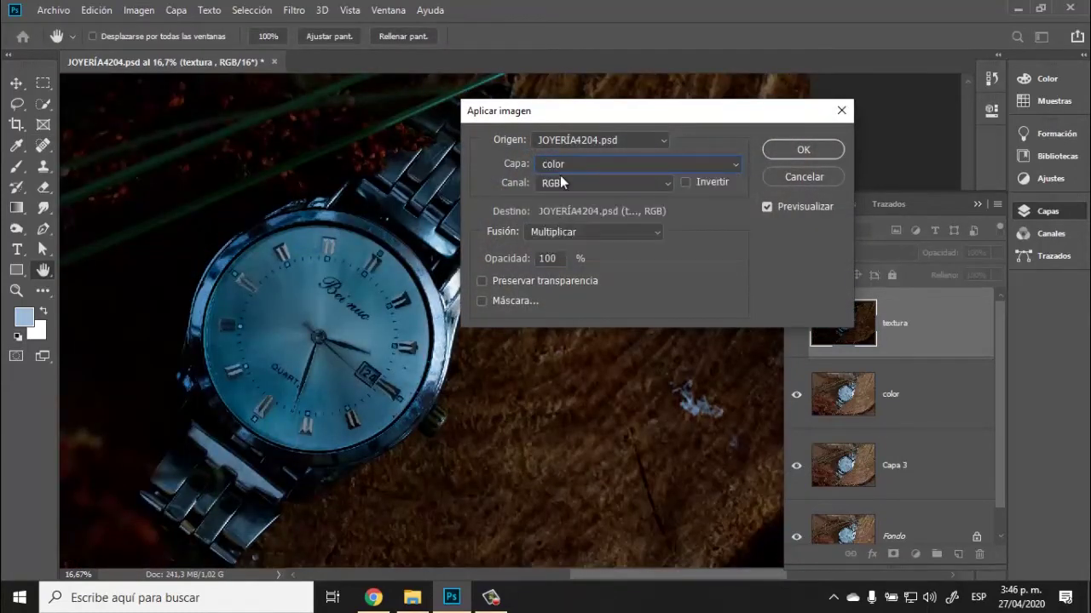
{"action": "left_click", "coordinate": [580, 232]}
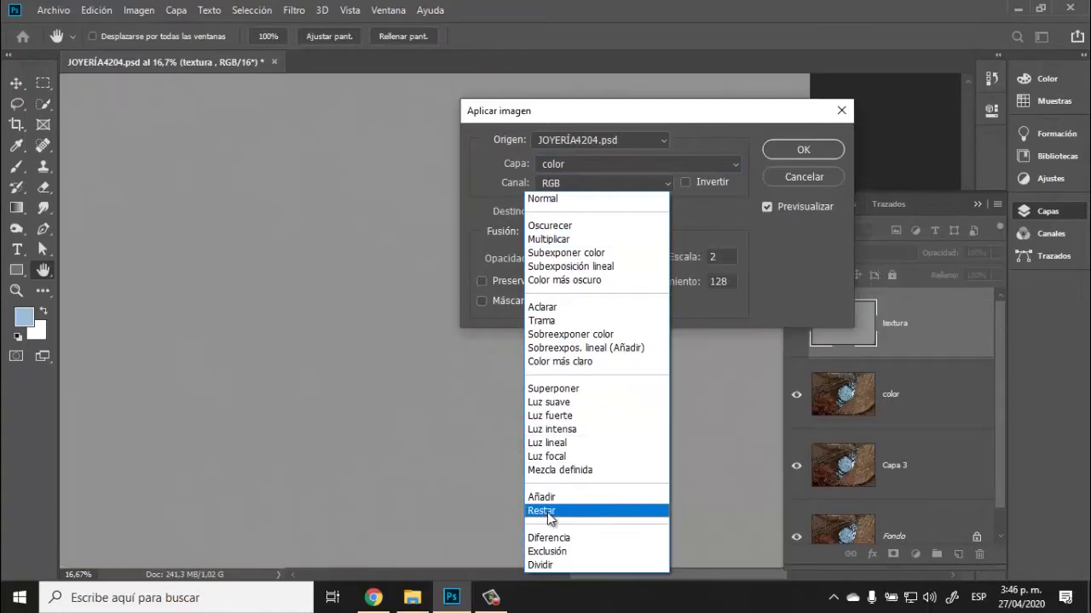
{"action": "left_click", "coordinate": [544, 511]}
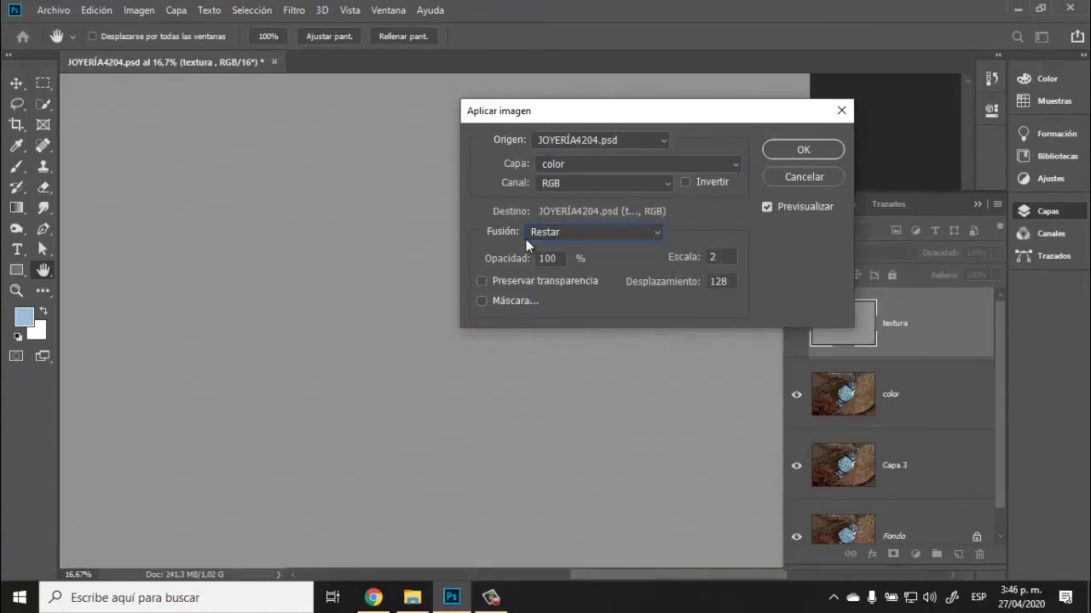
{"action": "left_click", "coordinate": [801, 151]}
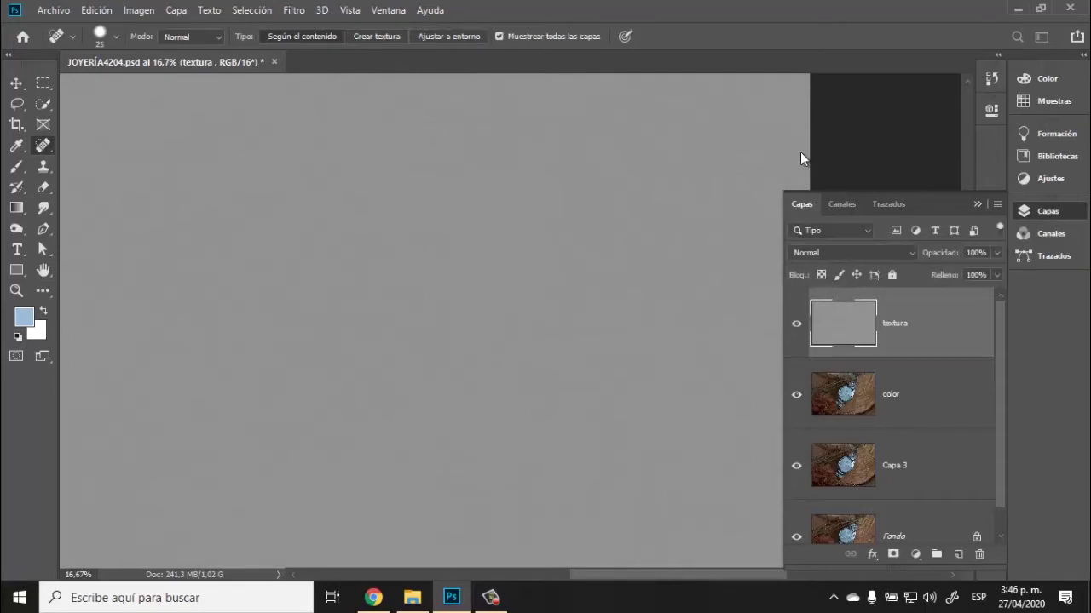
Step: Set the textura layer's blend mode to Luz lineal and compare the image with the layer hidden and shown
{"action": "left_click", "coordinate": [856, 251]}
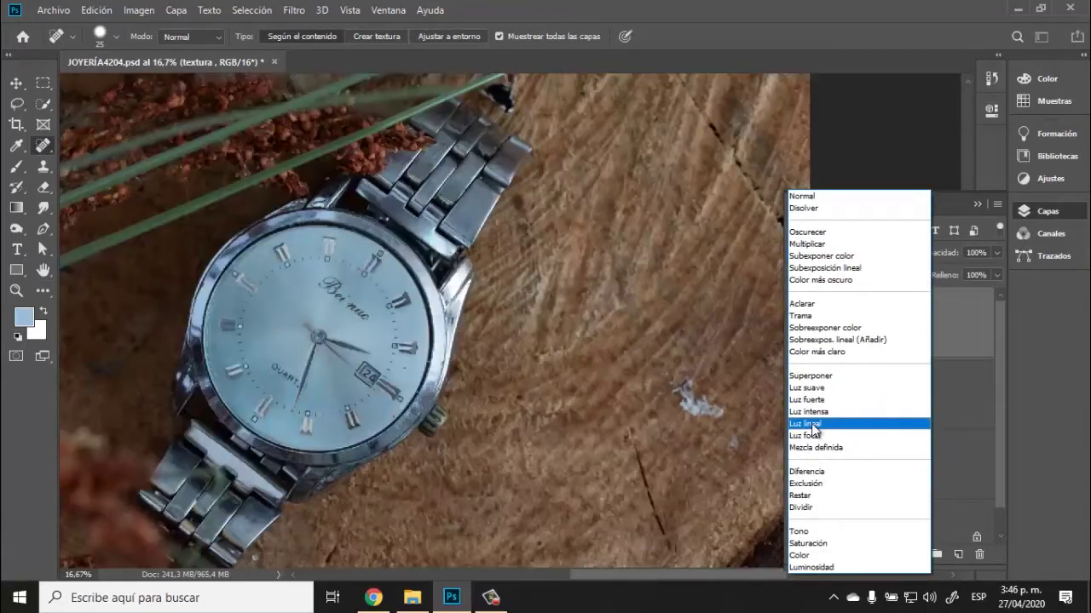
{"action": "left_click", "coordinate": [813, 425]}
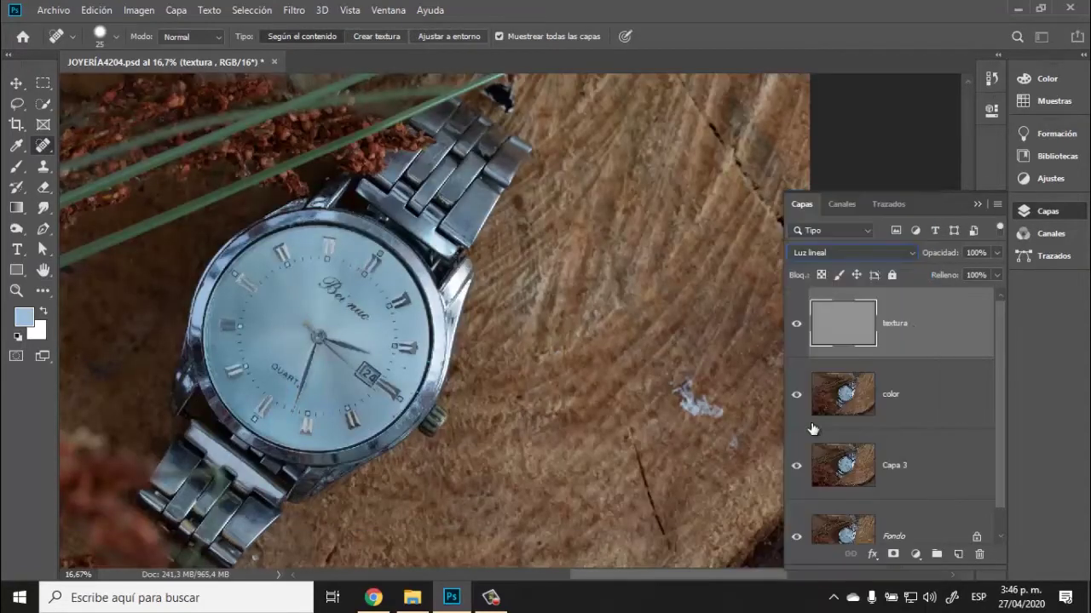
{"action": "left_click", "coordinate": [796, 326]}
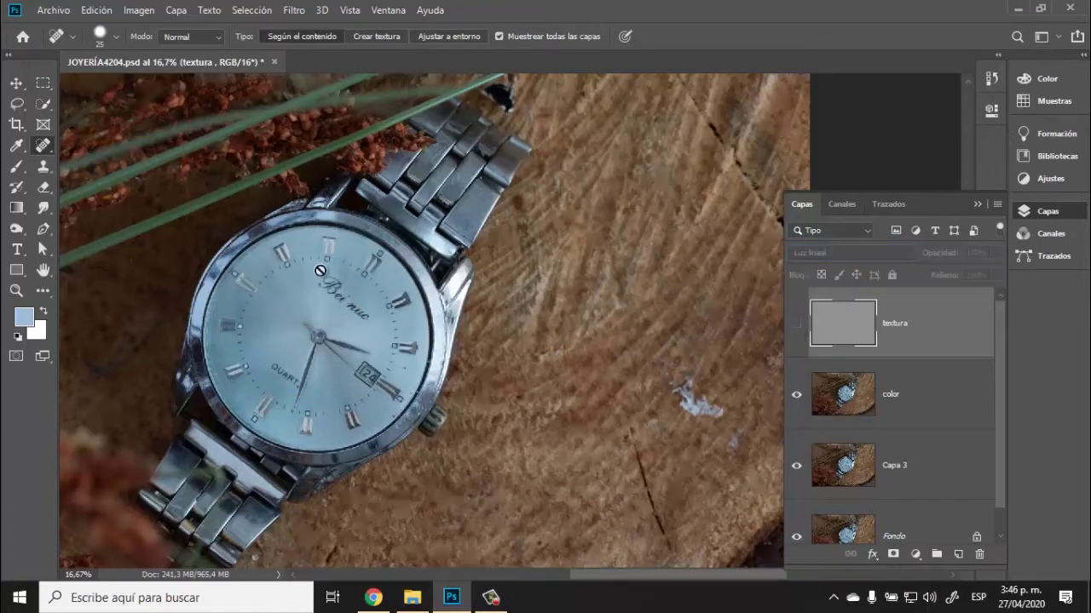
{"action": "left_click", "coordinate": [797, 327]}
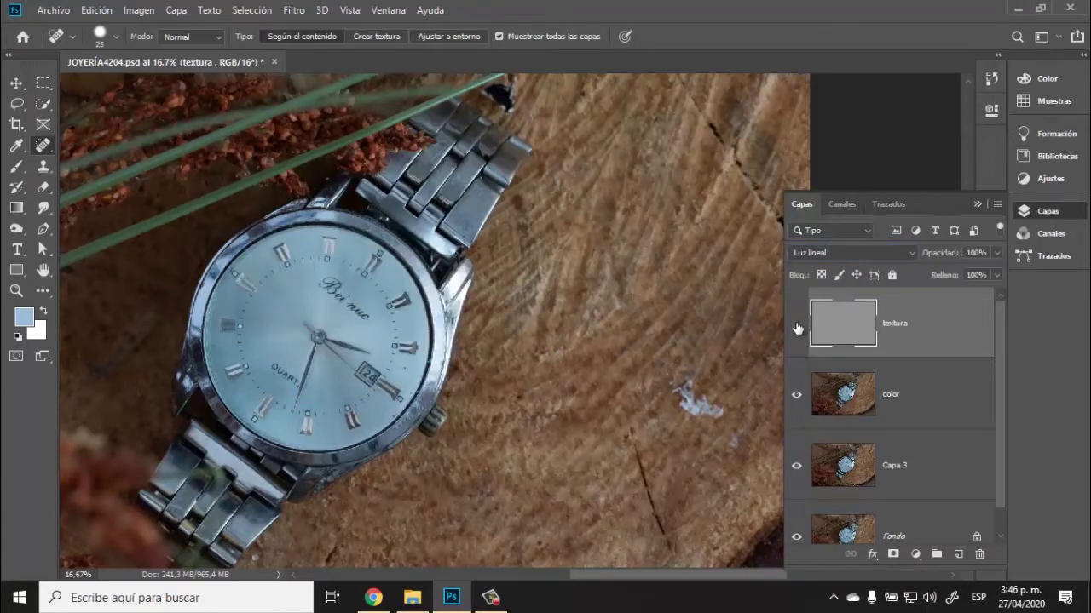
Step: Hide the textura layer, make color the active layer and examine the upper bezel up close
{"action": "left_click", "coordinate": [797, 326]}
{"action": "left_click", "coordinate": [922, 392]}
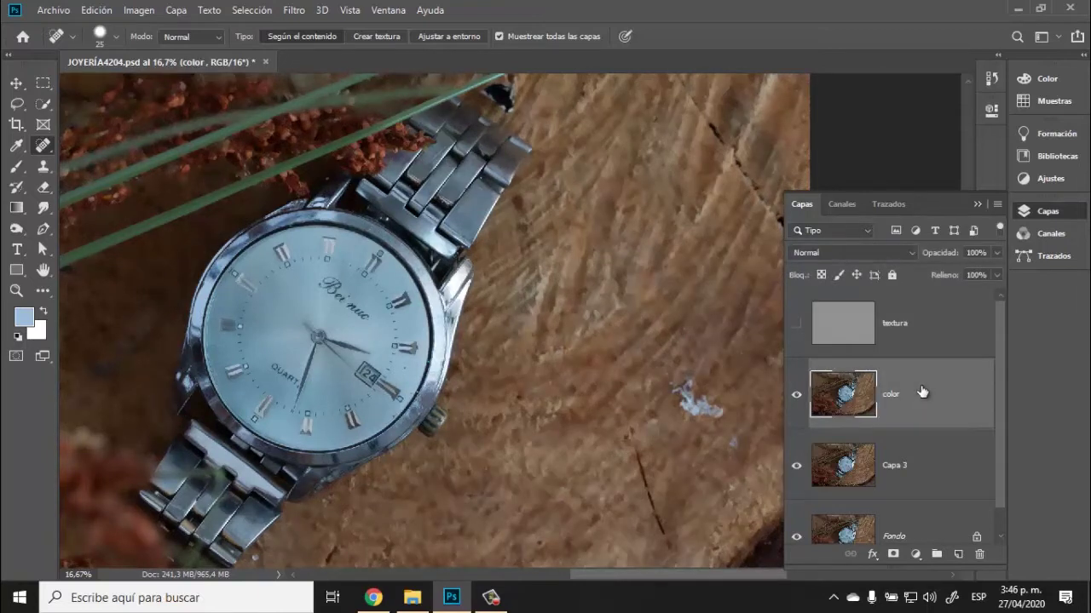
{"action": "scroll", "coordinate": [895, 397], "scroll_direction": "down", "scroll_amount": 1}
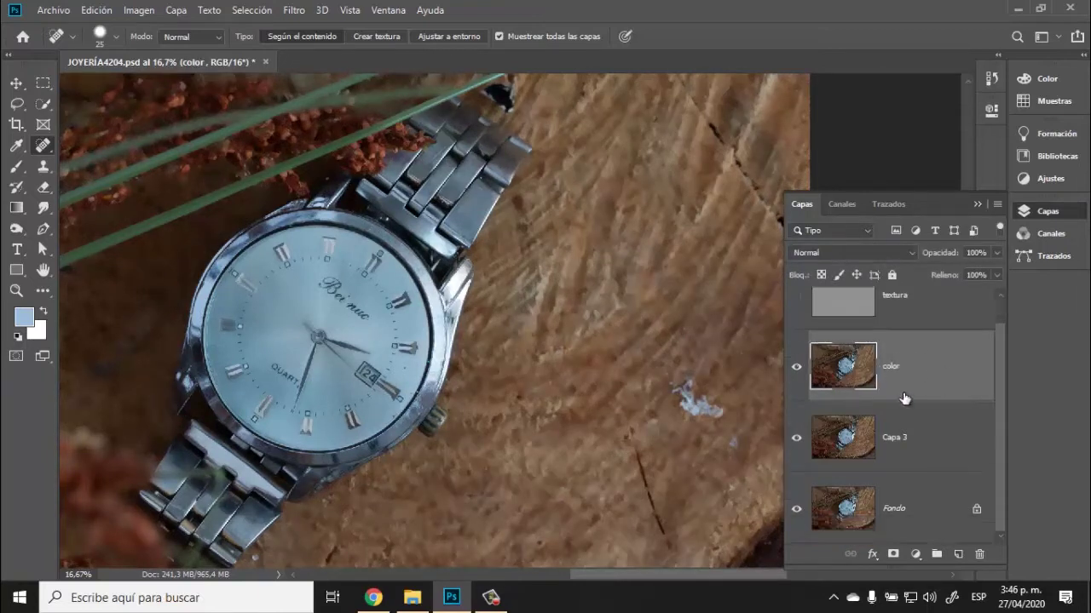
{"action": "scroll", "coordinate": [937, 392], "scroll_direction": "up", "scroll_amount": 1}
{"action": "scroll", "coordinate": [882, 417], "scroll_direction": "down", "scroll_amount": 1}
{"action": "left_click", "coordinate": [16, 290]}
{"action": "left_click_drag", "start_coordinate": [271, 186], "coordinate": [499, 289]}
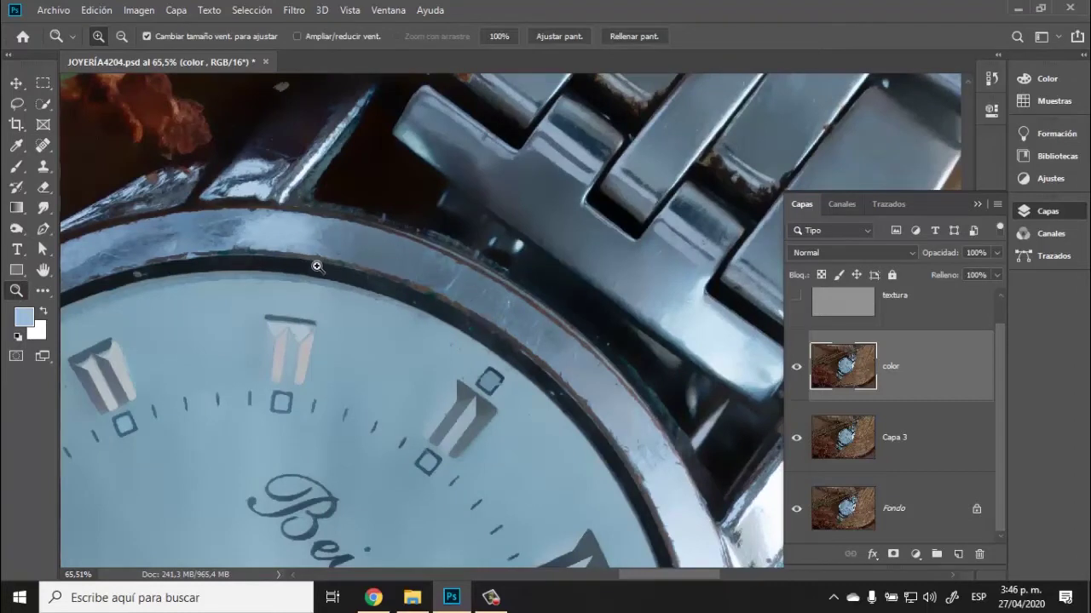
{"action": "left_click_drag", "start_coordinate": [285, 234], "coordinate": [568, 195]}
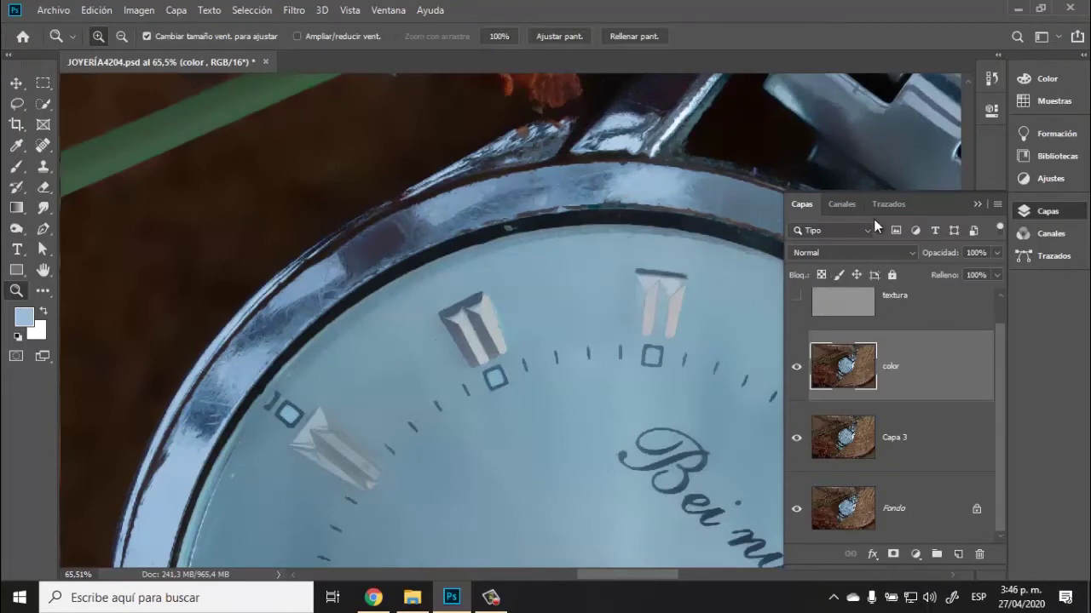
Step: Load the circulo 2 path as a selection around the bezel's outer edge
{"action": "left_click", "coordinate": [896, 201]}
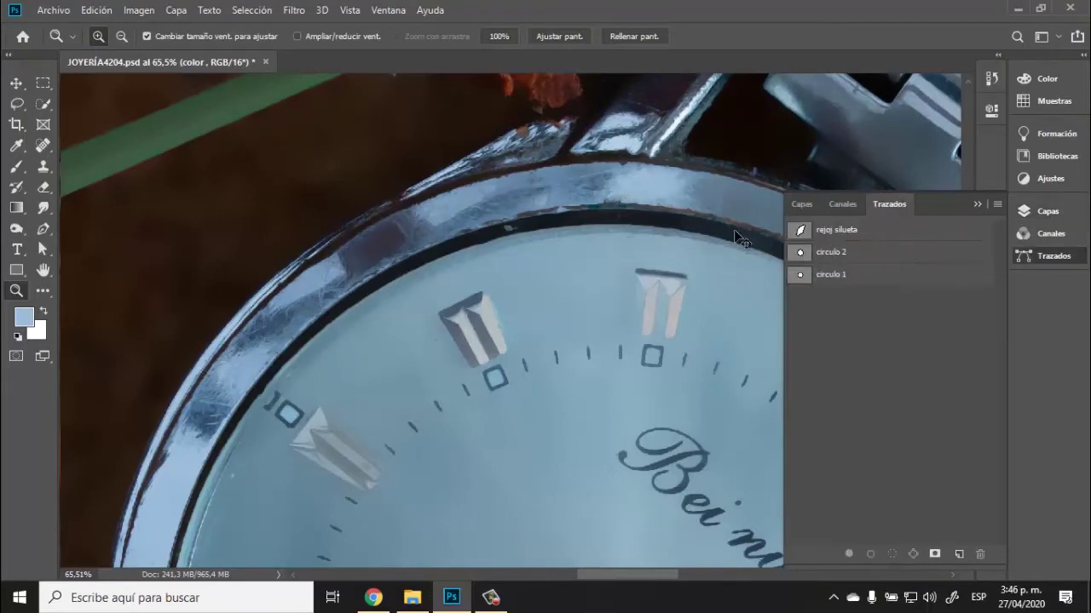
{"action": "key", "text": "ctrl+minus"}
{"action": "key", "text": "ctrl+minus"}
{"action": "key", "text": "ctrl+minus"}
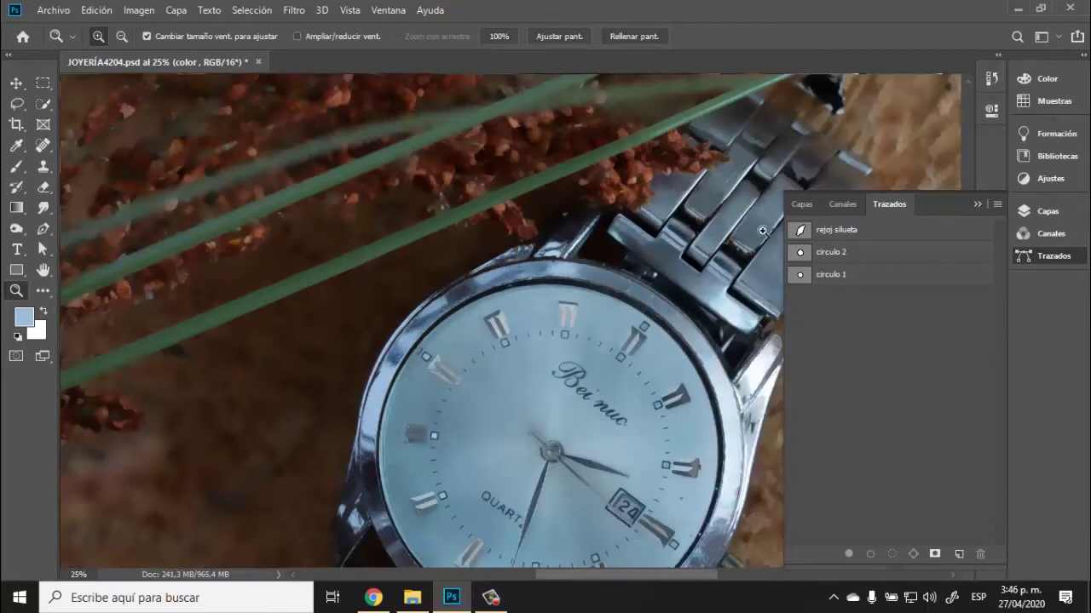
{"action": "left_click", "coordinate": [797, 276], "text": "ctrl"}
{"action": "left_click", "coordinate": [800, 254], "text": "ctrl"}
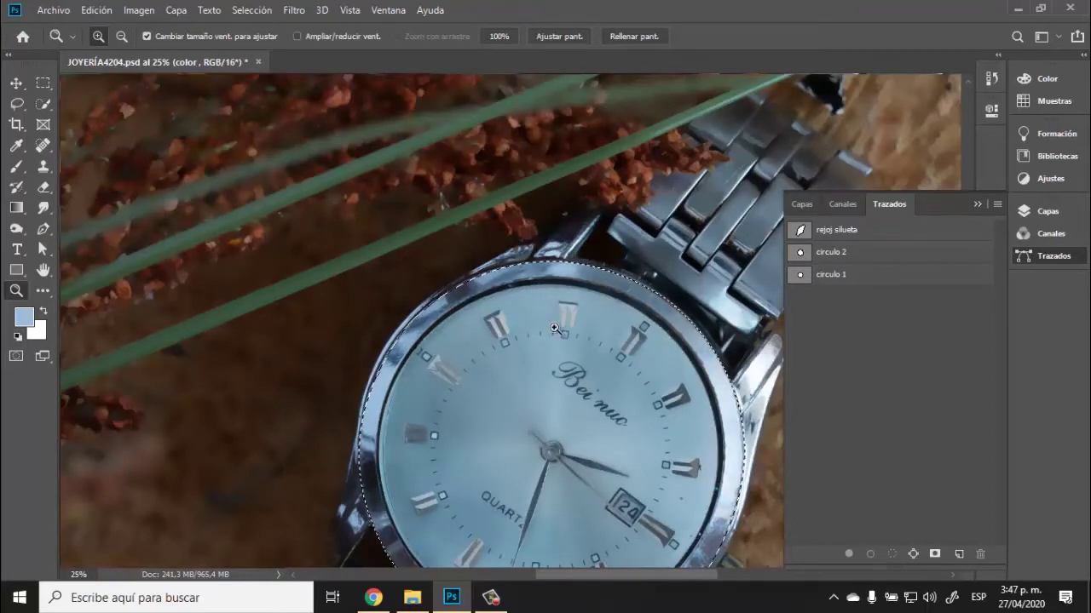
{"action": "scroll", "coordinate": [531, 239], "scroll_direction": "down", "scroll_amount": 2}
{"action": "scroll", "coordinate": [532, 238], "scroll_direction": "down", "scroll_amount": 2}
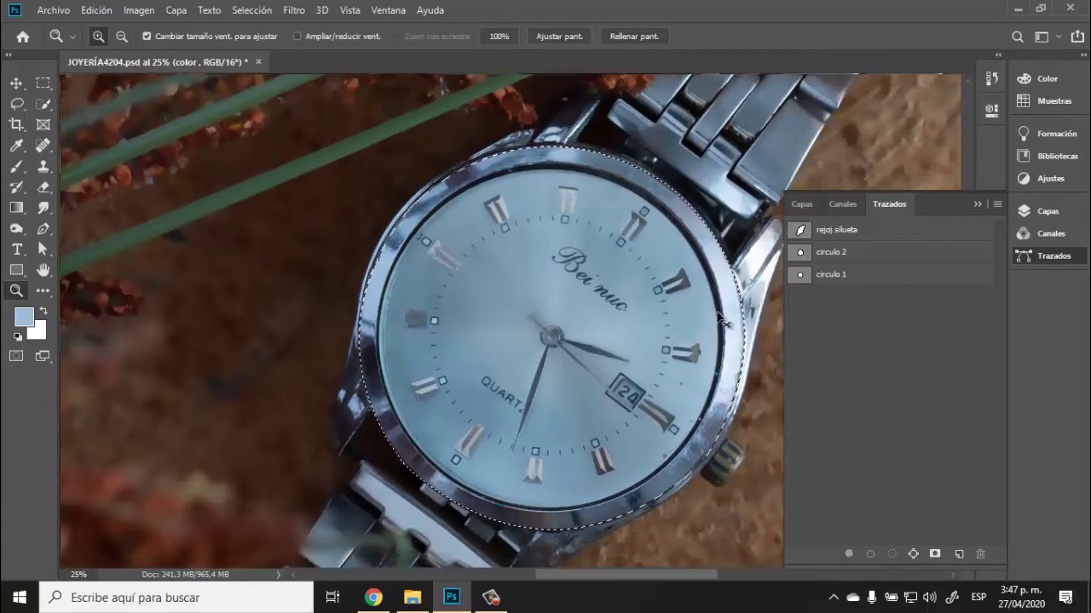
{"action": "left_click", "coordinate": [800, 254], "text": "ctrl+alt"}
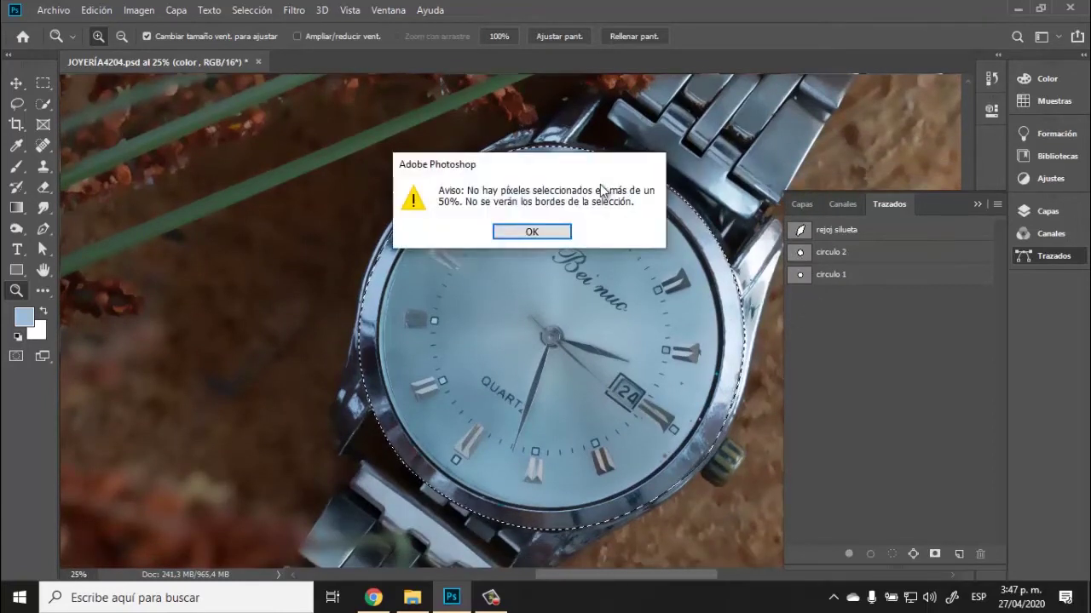
{"action": "left_click", "coordinate": [559, 231]}
{"action": "left_click", "coordinate": [800, 252], "text": "ctrl+alt"}
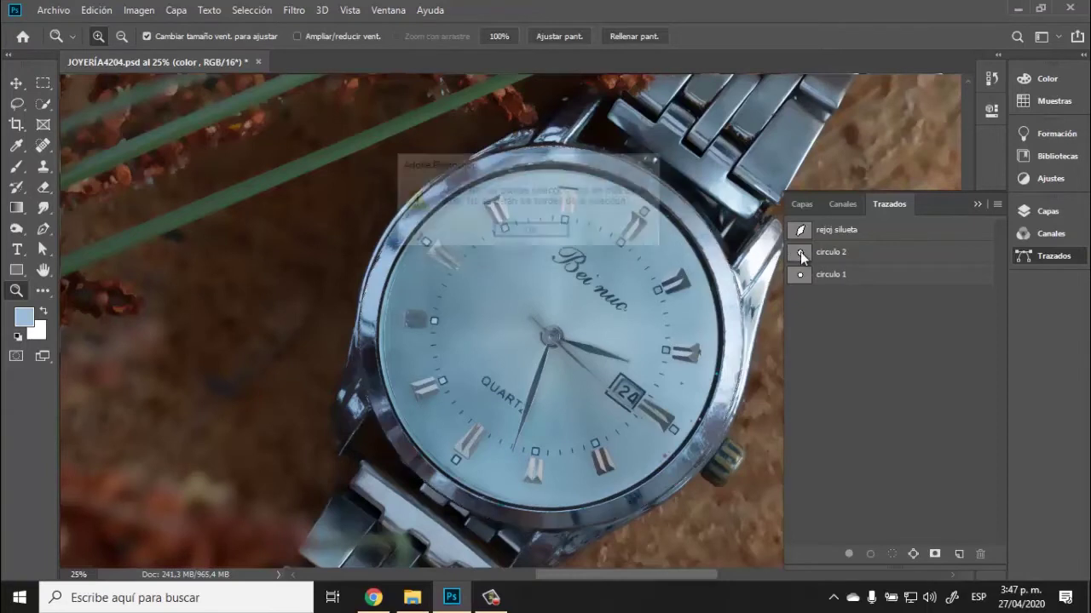
{"action": "left_click", "coordinate": [559, 230]}
Step: Select only the bezel ring by subtracting circulo 1 from circulo 2, and add a new layer above color
{"action": "left_click", "coordinate": [800, 274], "text": "ctrl"}
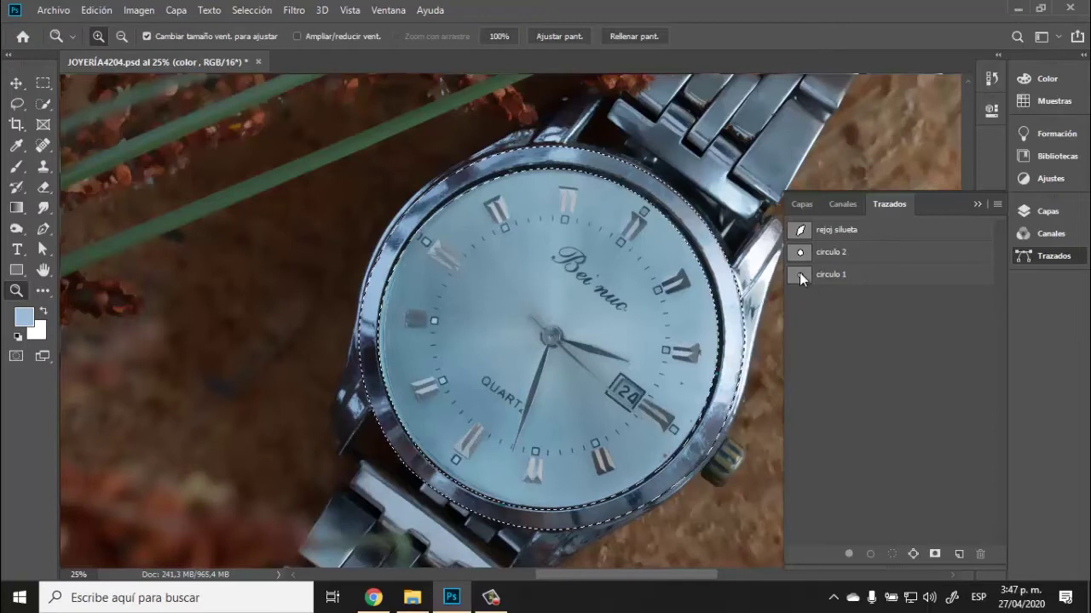
{"action": "left_click", "coordinate": [800, 275], "text": "ctrl+alt"}
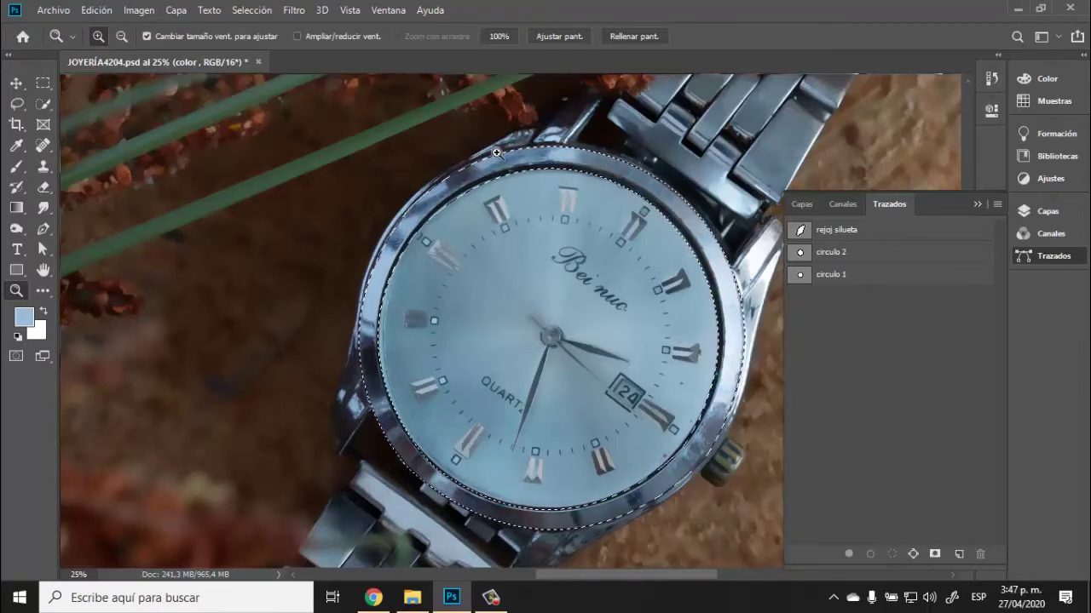
{"action": "left_click", "coordinate": [839, 204]}
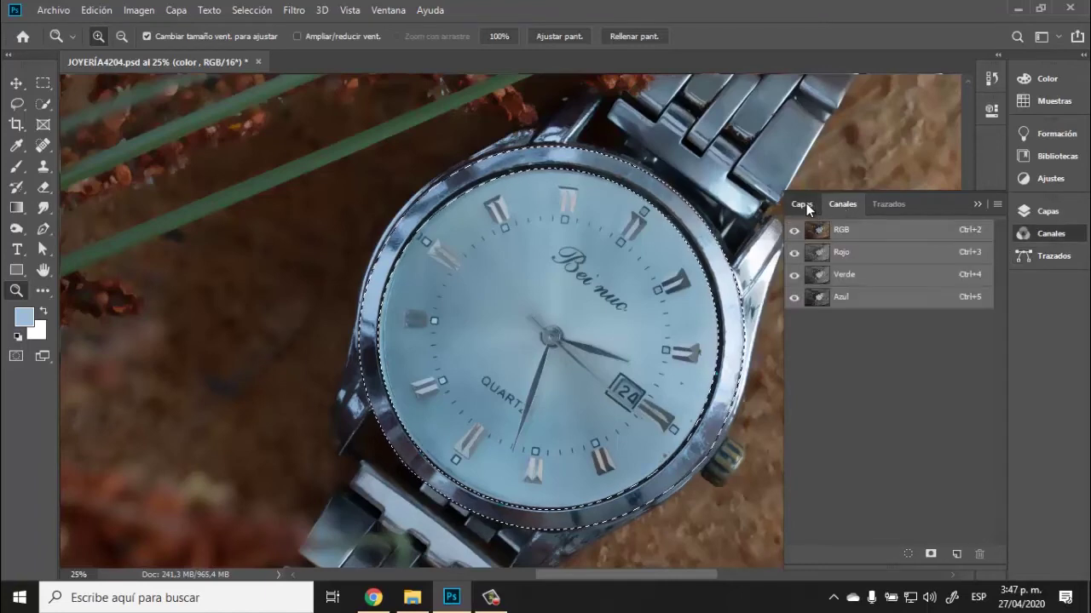
{"action": "left_click", "coordinate": [801, 204]}
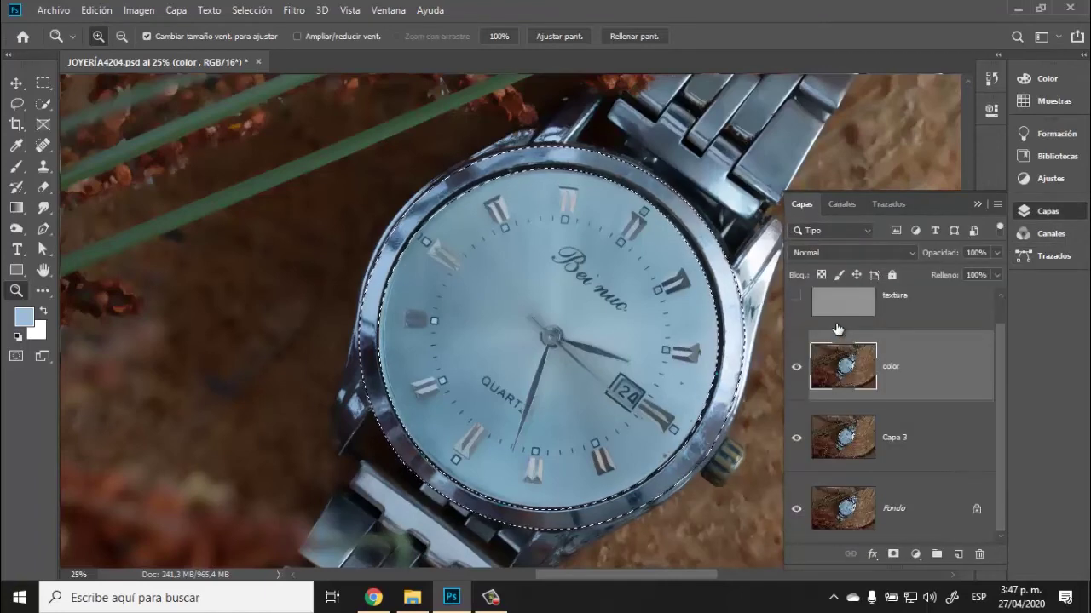
{"action": "left_click", "coordinate": [958, 553]}
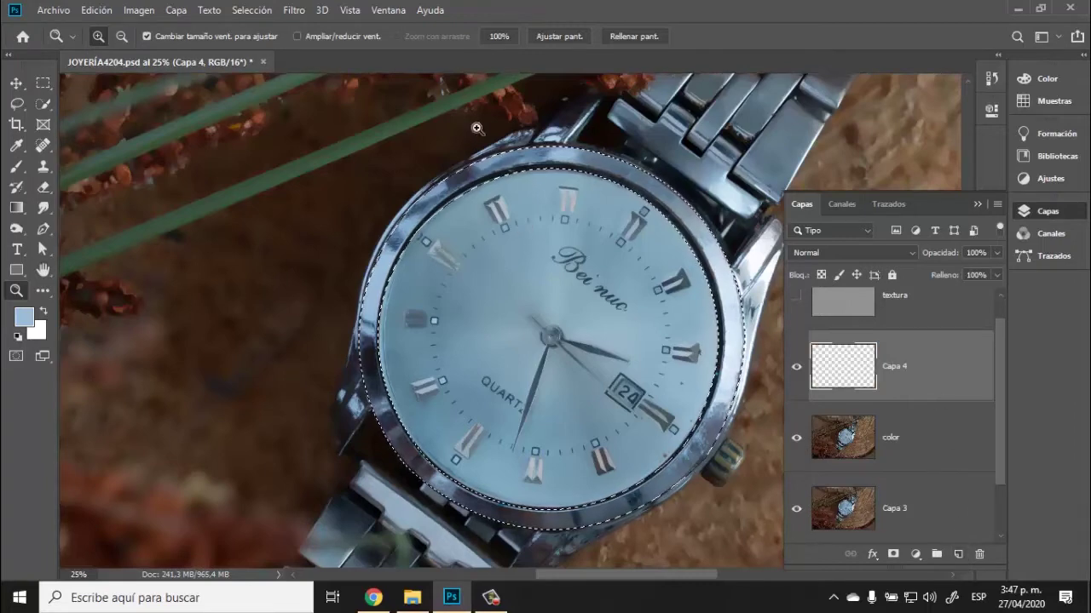
Step: Check the ring selection along the upper bezel, deselect it and display the circulo 1 path
{"action": "left_click_drag", "start_coordinate": [476, 127], "coordinate": [705, 228]}
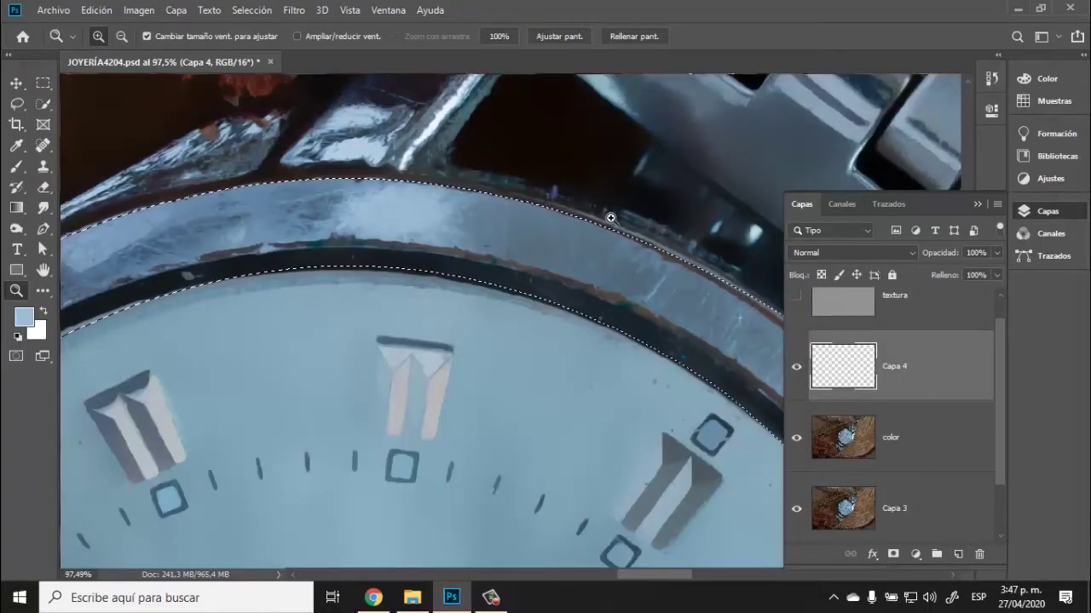
{"action": "left_click_drag", "start_coordinate": [283, 203], "coordinate": [676, 134]}
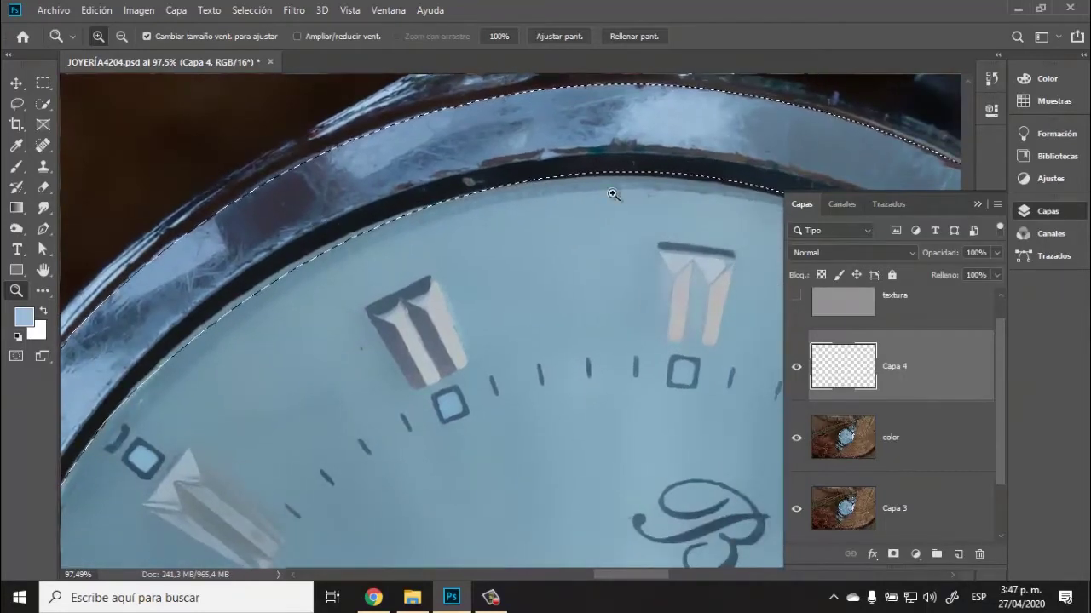
{"action": "key", "text": "ctrl+d"}
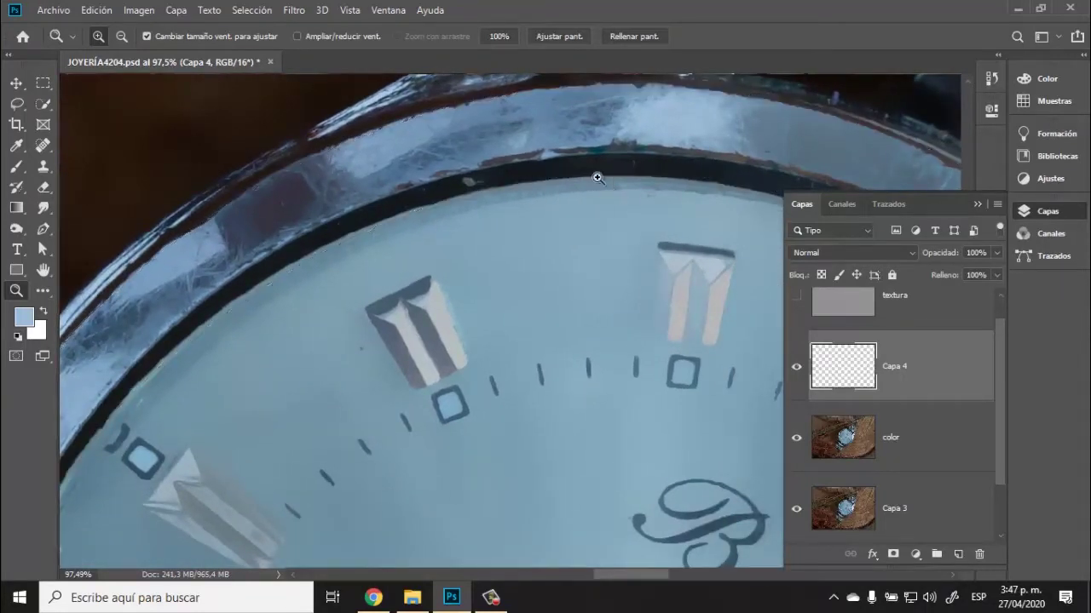
{"action": "left_click", "coordinate": [886, 205]}
{"action": "left_click", "coordinate": [813, 274]}
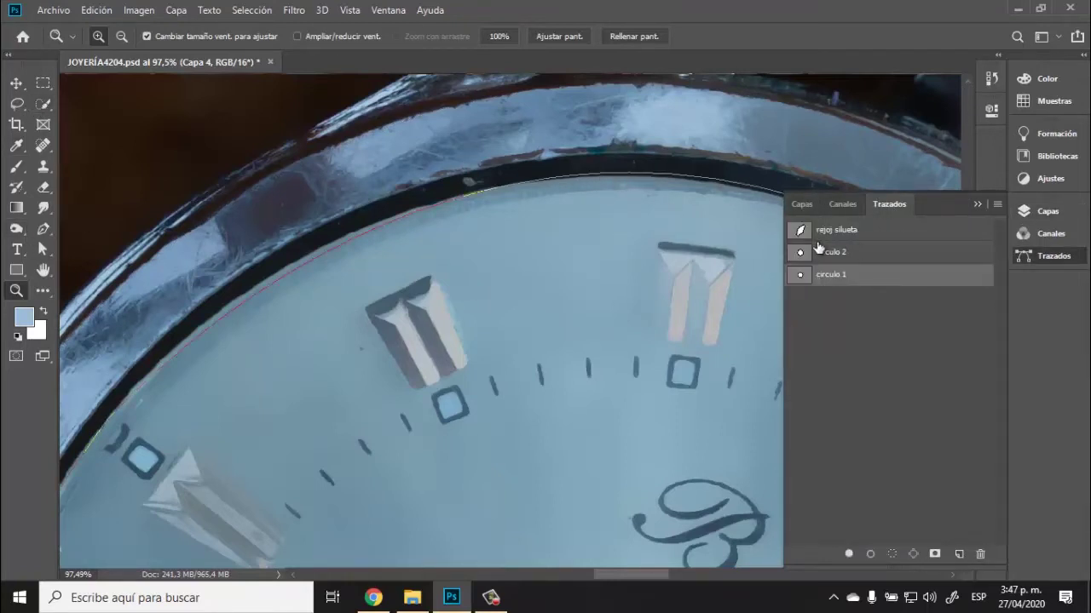
Step: Move the circulo 1 path's upper-right anchor point outward to the inner edge of the bezel
{"action": "left_click", "coordinate": [42, 249]}
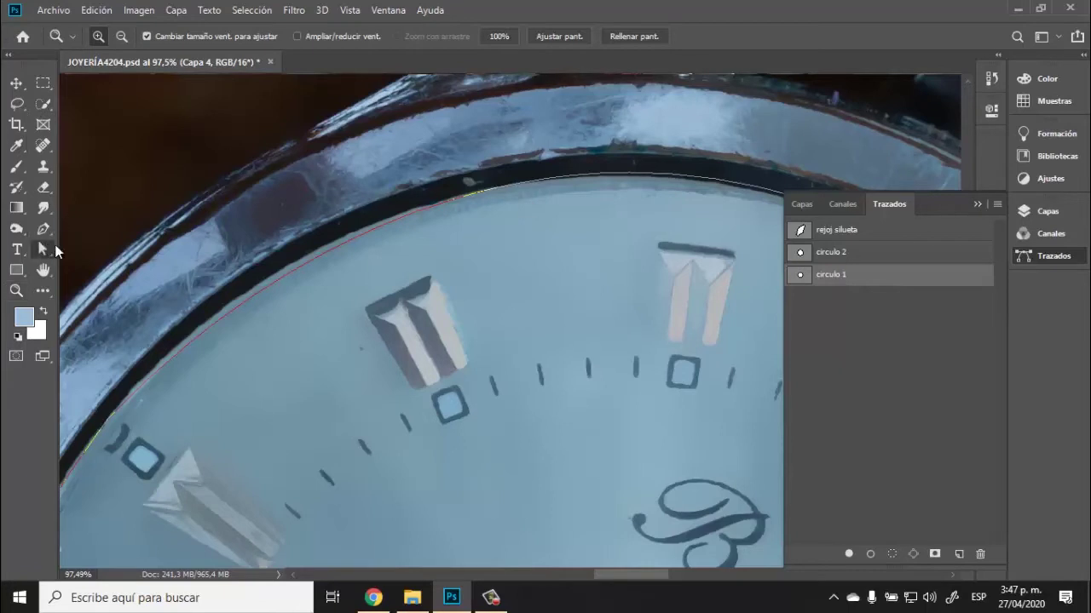
{"action": "left_click", "coordinate": [448, 207]}
{"action": "left_click_drag", "start_coordinate": [668, 183], "coordinate": [131, 155]}
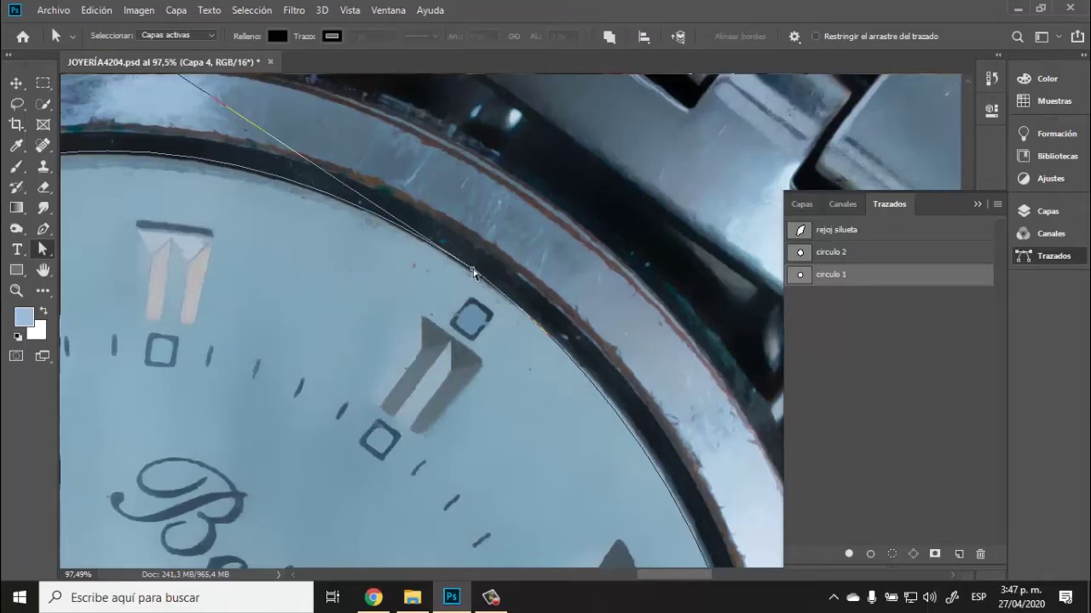
{"action": "left_click_drag", "start_coordinate": [474, 272], "coordinate": [486, 256]}
{"action": "left_click_drag", "start_coordinate": [388, 248], "coordinate": [1070, 254]}
{"action": "left_click_drag", "start_coordinate": [440, 233], "coordinate": [505, 197]}
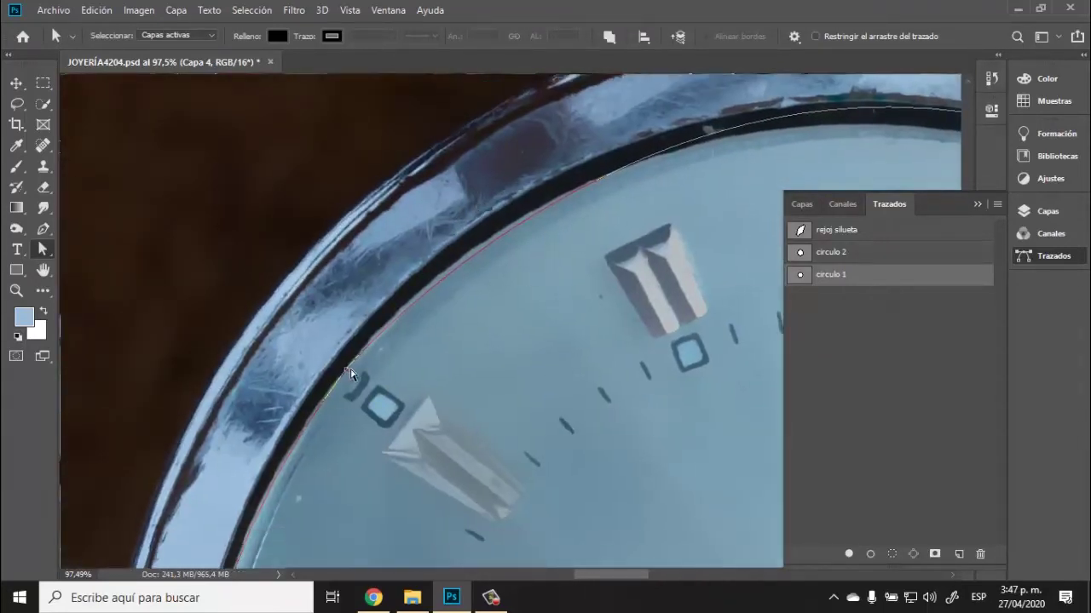
Step: Move the circulo 1 path's upper-left anchor point outward across the black rim to the bezel's inner edge
{"action": "left_click_drag", "start_coordinate": [346, 372], "coordinate": [338, 362]}
{"action": "left_click_drag", "start_coordinate": [445, 272], "coordinate": [452, 280]}
{"action": "left_click_drag", "start_coordinate": [545, 511], "coordinate": [438, 343]}
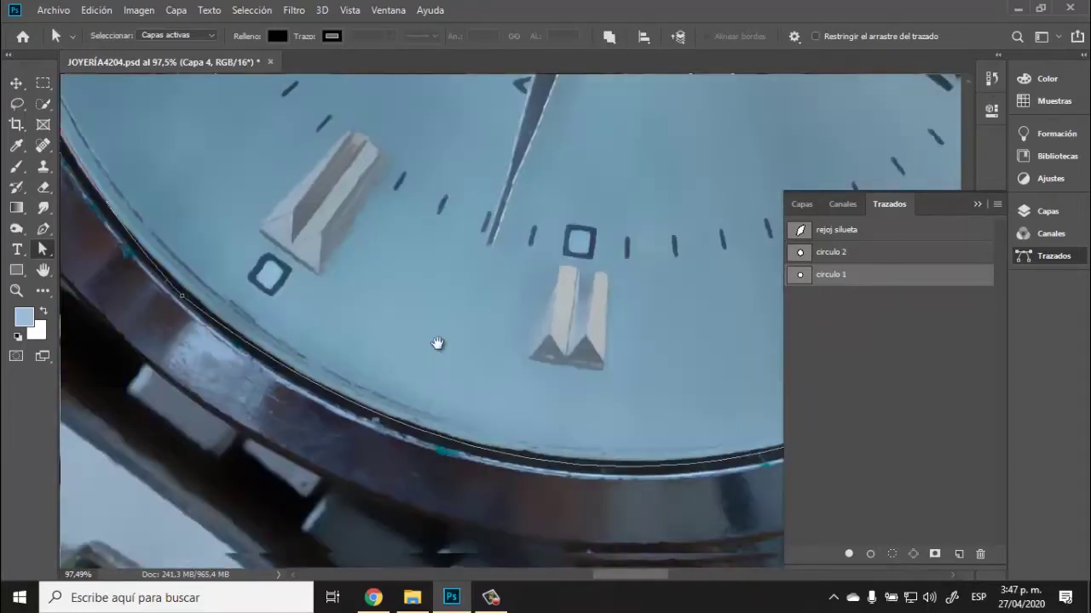
{"action": "left_click_drag", "start_coordinate": [759, 322], "coordinate": [606, 493]}
Step: Add an anchor point to circulo 1 at the dial's right edge and fit the path's upper-left curve to the bezel
{"action": "right_click", "coordinate": [43, 230]}
{"action": "left_click", "coordinate": [85, 244]}
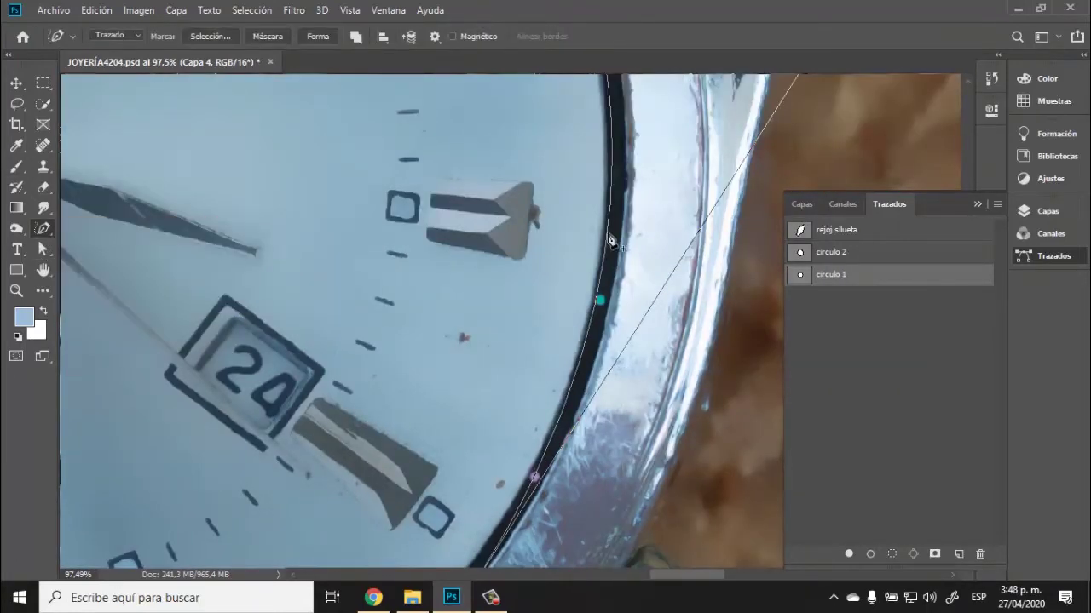
{"action": "left_click", "coordinate": [607, 232]}
{"action": "left_click_drag", "start_coordinate": [610, 170], "coordinate": [1022, 358]}
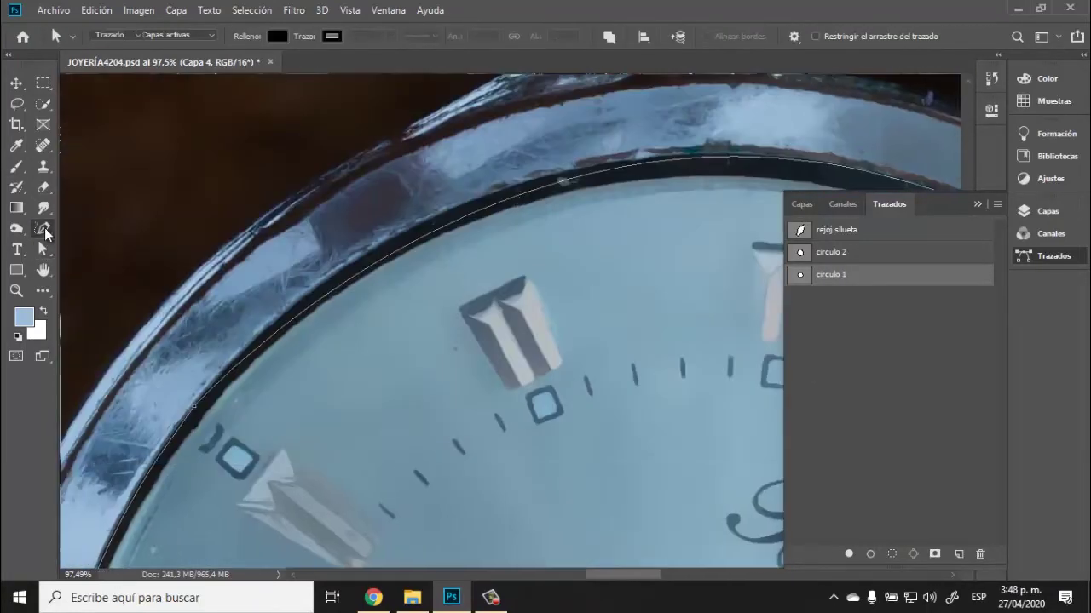
{"action": "left_click", "coordinate": [422, 235], "text": "ctrl"}
{"action": "left_click_drag", "start_coordinate": [587, 150], "coordinate": [595, 141]}
{"action": "left_click_drag", "start_coordinate": [283, 537], "coordinate": [297, 380]}
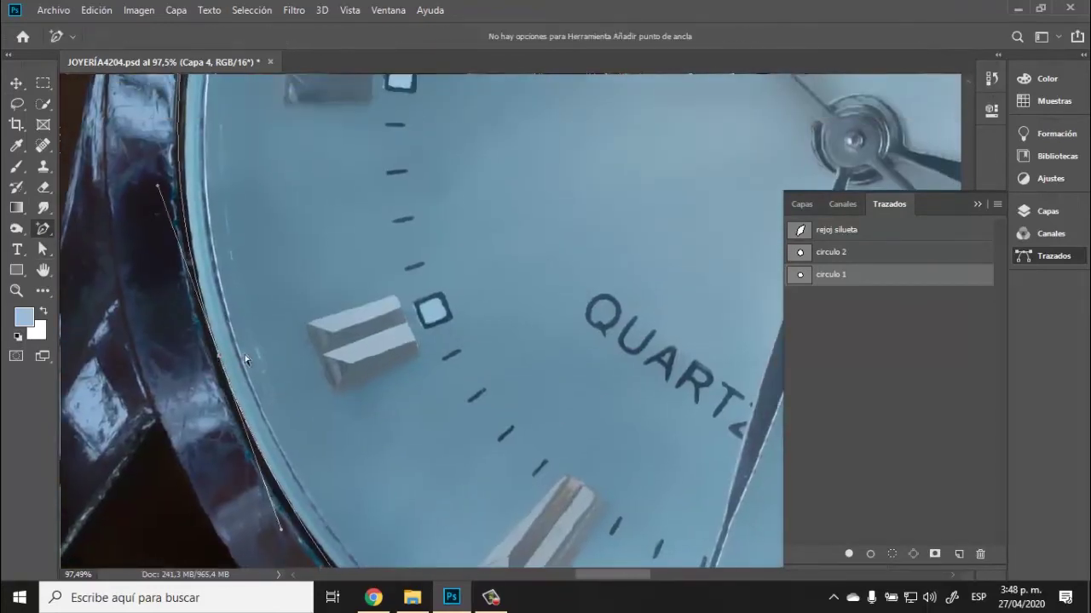
Step: Adjust the anchor points and direction handles of circulo 1 so the path follows the bezel's lower inner edge
{"action": "left_click_drag", "start_coordinate": [722, 527], "coordinate": [286, 160]}
{"action": "left_click", "coordinate": [494, 447], "text": "ctrl"}
{"action": "left_click_drag", "start_coordinate": [764, 407], "coordinate": [438, 424]}
{"action": "left_click_drag", "start_coordinate": [438, 423], "coordinate": [454, 423]}
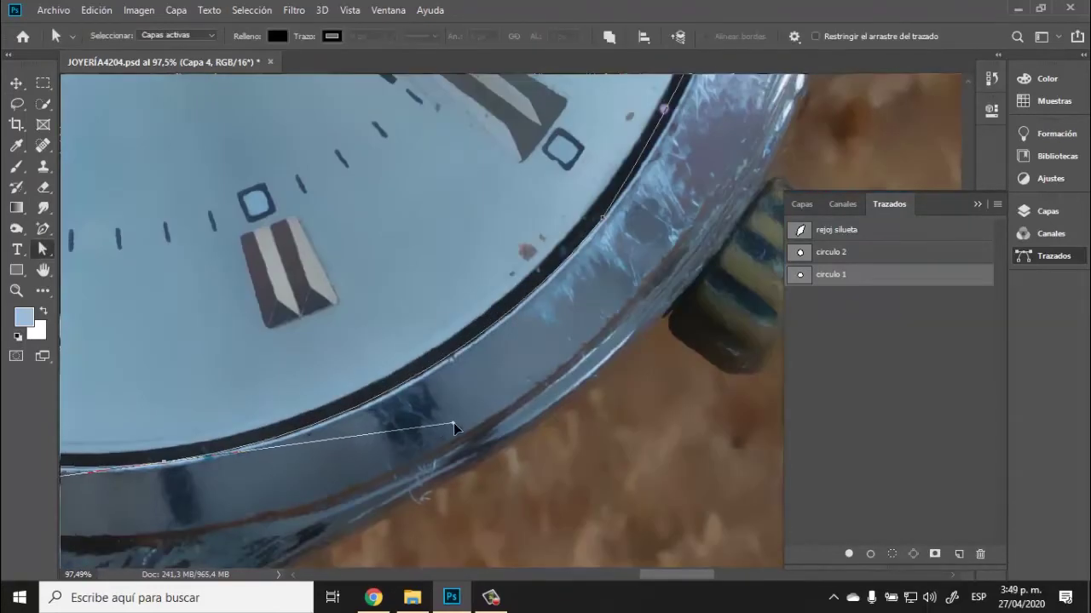
{"action": "left_click_drag", "start_coordinate": [689, 93], "coordinate": [527, 305]}
{"action": "left_click", "coordinate": [525, 305], "text": "ctrl"}
Step: Reselect the bezel ring by loading circulo 2 and subtracting the reshaped circulo 1 path
{"action": "scroll", "coordinate": [528, 309], "scroll_direction": "up", "scroll_amount": 5}
{"action": "key", "text": "ctrl+0"}
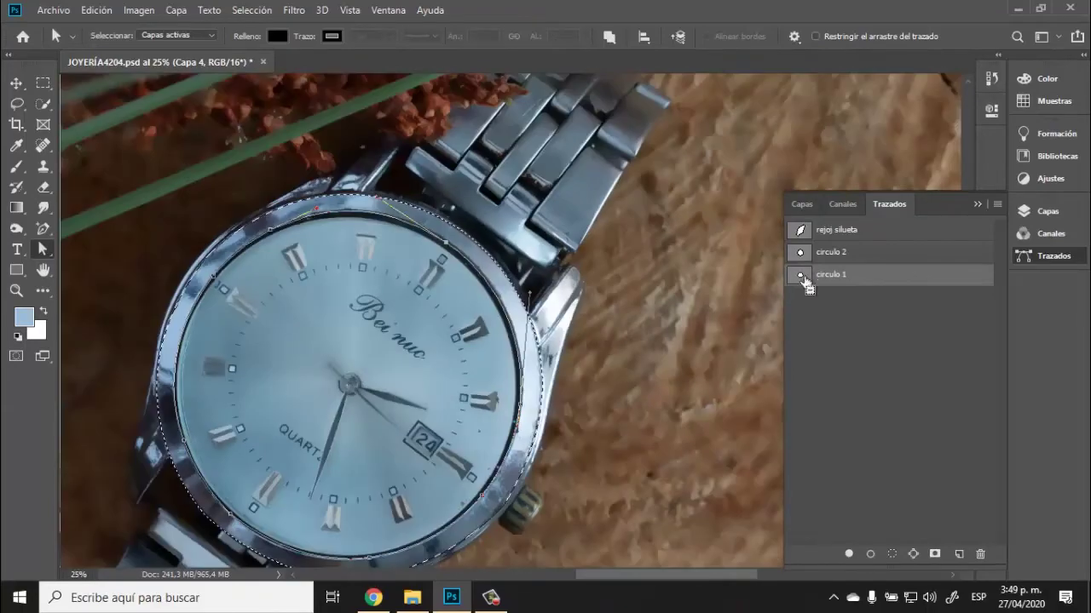
{"action": "left_click", "coordinate": [799, 275], "text": "ctrl"}
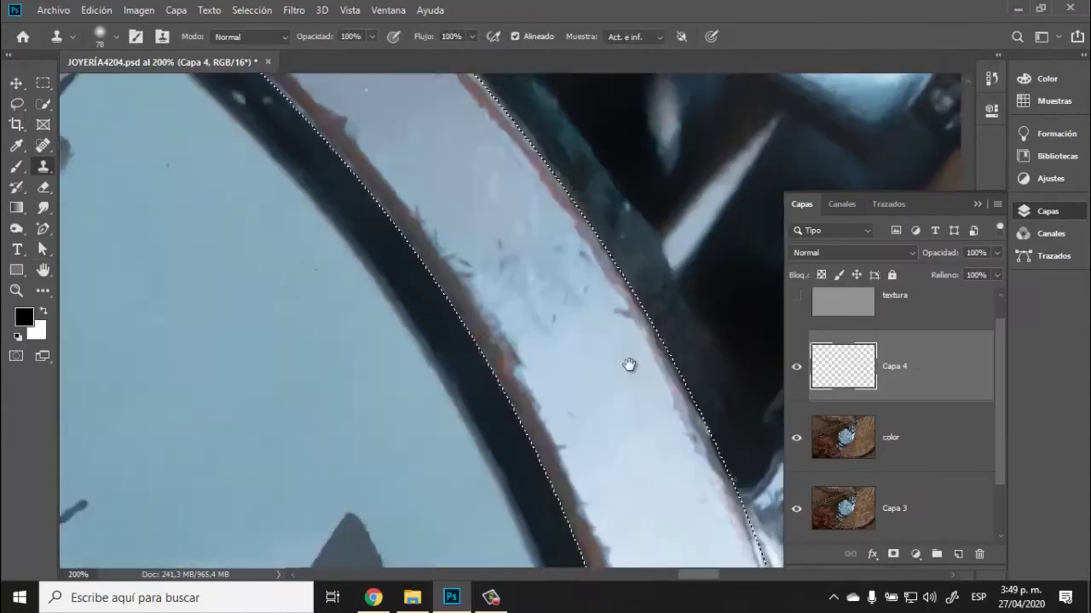
Step: Reduce the Clone Stamp brush to 40 and clone clean metal over the upper-right bezel's brown inner edge on Capa 4
{"action": "mouse_move", "coordinate": [629, 365]}
{"action": "left_mouse_down"}
{"action": "mouse_move", "coordinate": [372, 205]}
{"action": "mouse_move", "coordinate": [375, 244]}
{"action": "mouse_move", "coordinate": [452, 312]}
{"action": "left_mouse_up"}
{"action": "key", "text": "bracketleft"}
{"action": "key", "text": "bracketleft"}
{"action": "key", "text": "bracketleft"}
{"action": "key", "text": "bracketleft"}
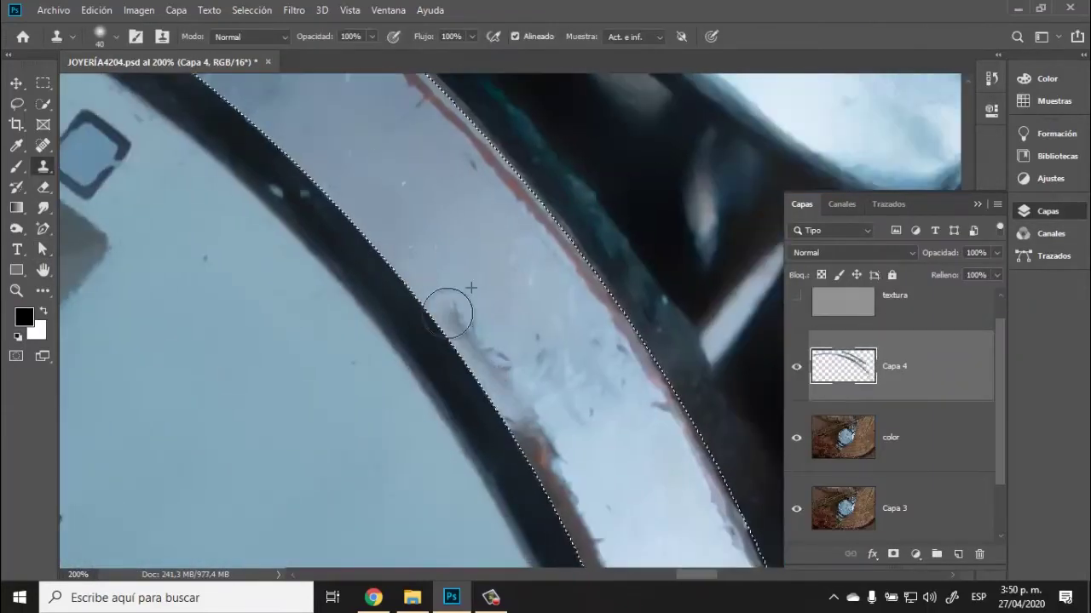
{"action": "left_click", "coordinate": [488, 213], "text": "alt"}
Step: Continue cloning clean metal over the scratches around the remaining bezel within the ring selection on Capa 4
{"action": "left_click_drag", "start_coordinate": [366, 545], "coordinate": [588, 103]}
{"action": "left_click_drag", "start_coordinate": [299, 545], "coordinate": [346, 331]}
{"action": "left_click_drag", "start_coordinate": [686, 94], "coordinate": [521, 428]}
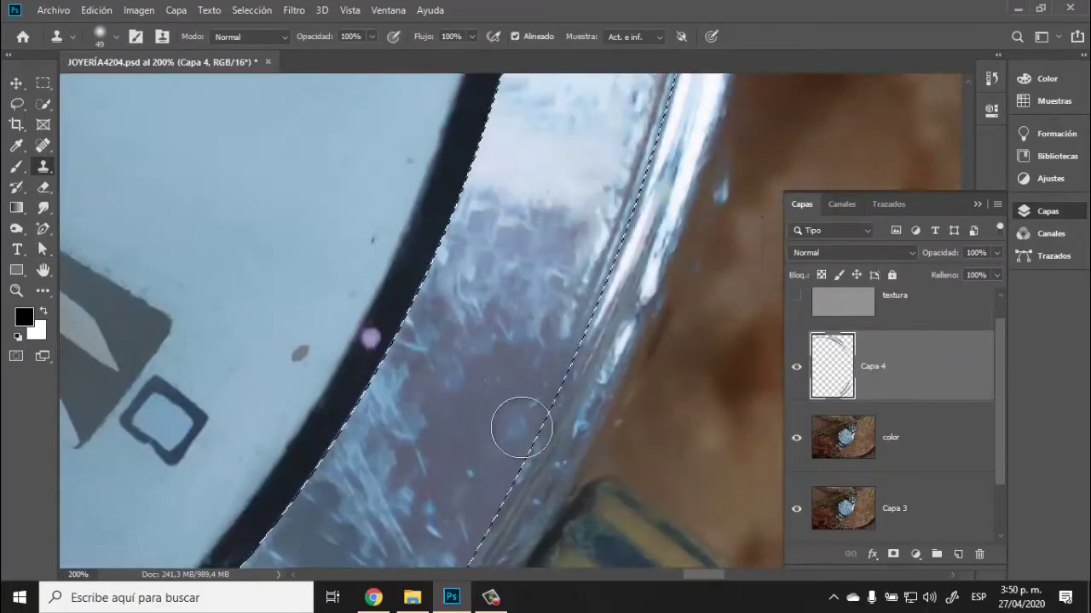
{"action": "left_click_drag", "start_coordinate": [597, 111], "coordinate": [511, 537]}
{"action": "left_click_drag", "start_coordinate": [588, 537], "coordinate": [600, 327]}
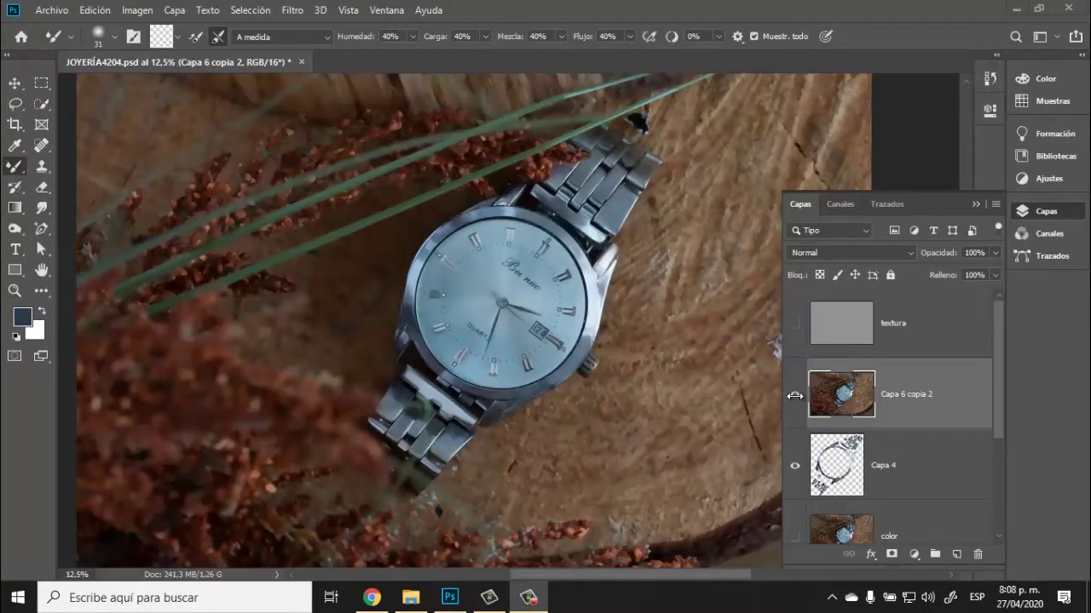
Step: Compare the retouching stages by hiding and showing the Capa 6 copia 2 and Capa 4 layers over color
{"action": "left_click", "coordinate": [893, 390]}
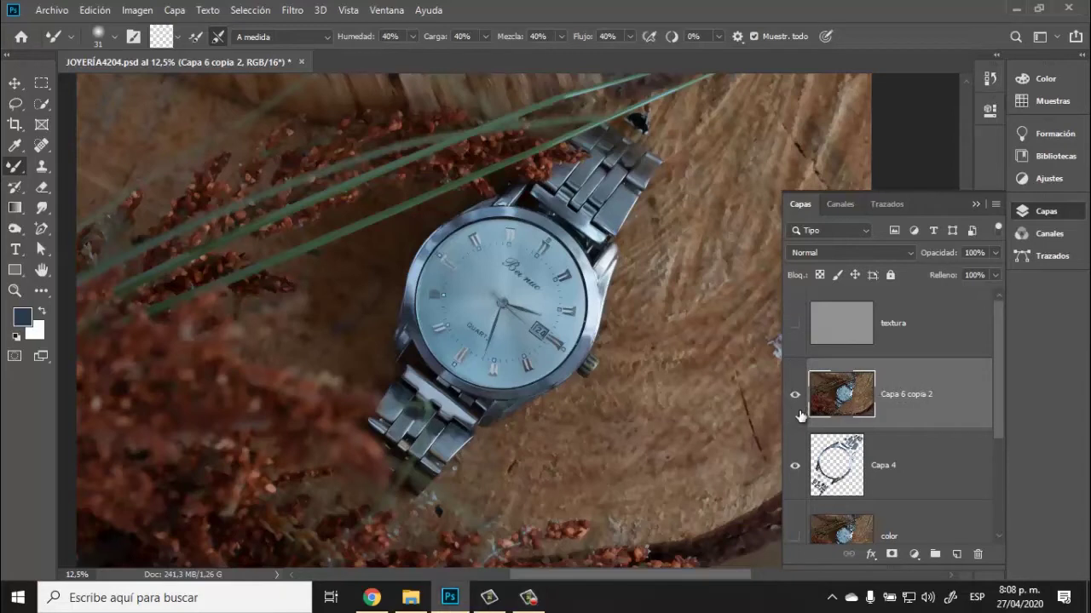
{"action": "scroll", "coordinate": [801, 412], "scroll_direction": "down", "scroll_amount": 2}
{"action": "scroll", "coordinate": [796, 350], "scroll_direction": "up", "scroll_amount": 2}
{"action": "left_click", "coordinate": [796, 398]}
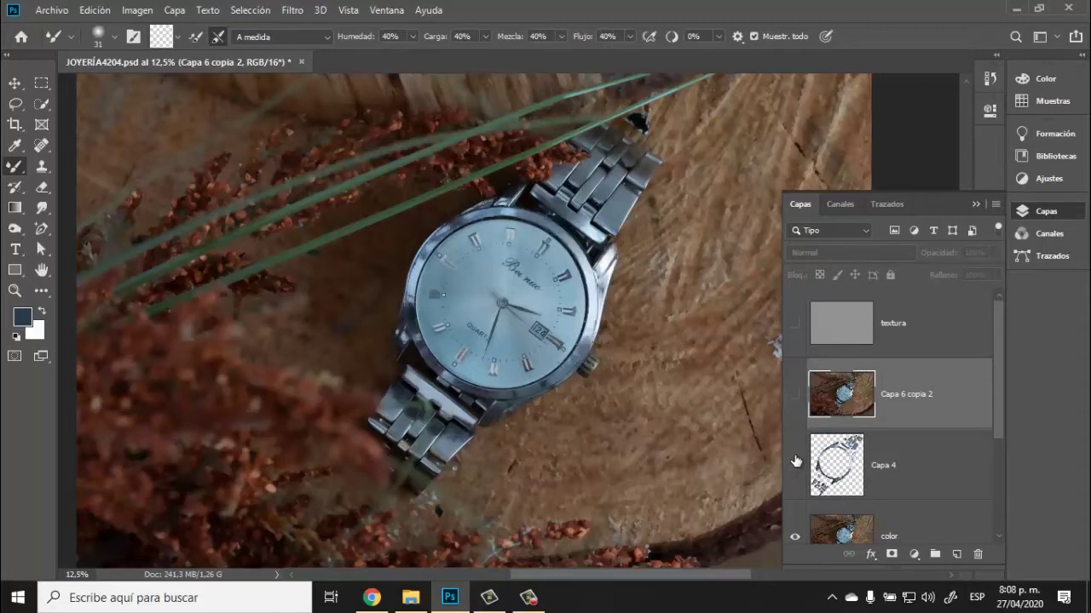
{"action": "scroll", "coordinate": [795, 474], "scroll_direction": "down", "scroll_amount": 1}
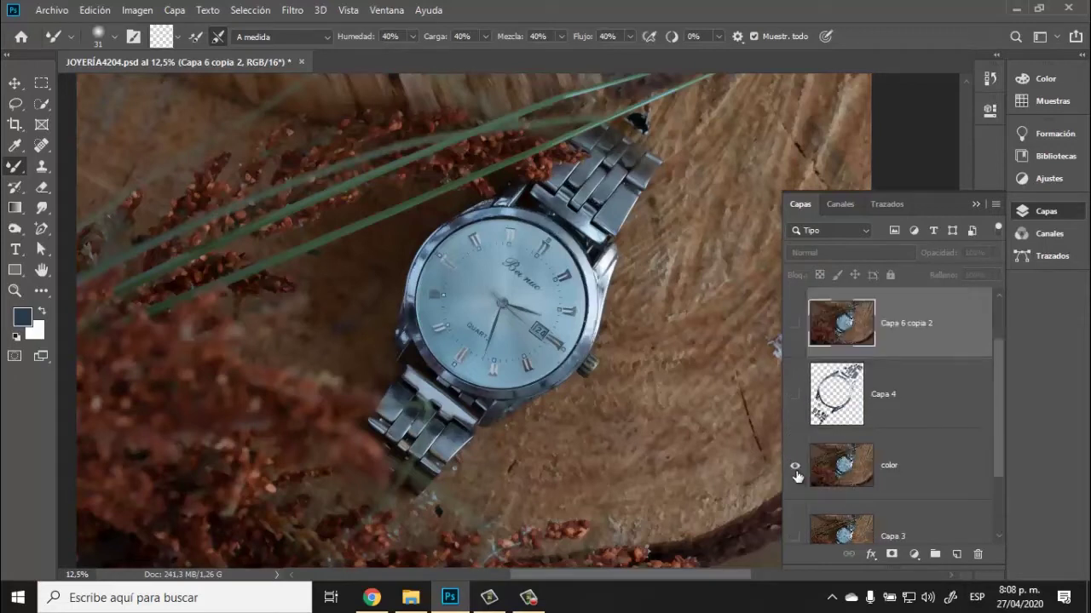
{"action": "left_click", "coordinate": [795, 397]}
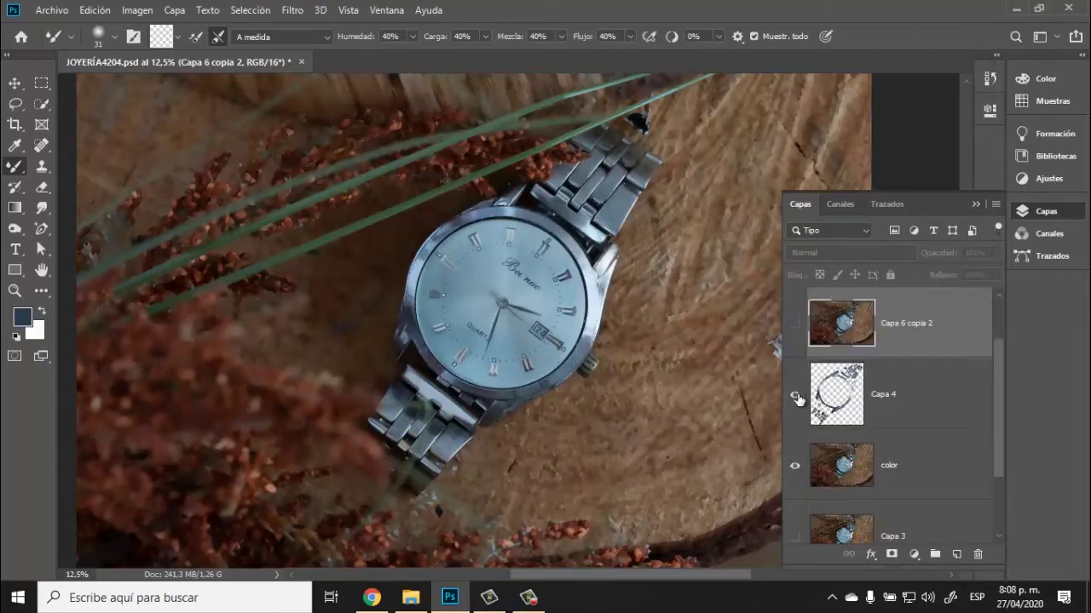
{"action": "left_click", "coordinate": [795, 326]}
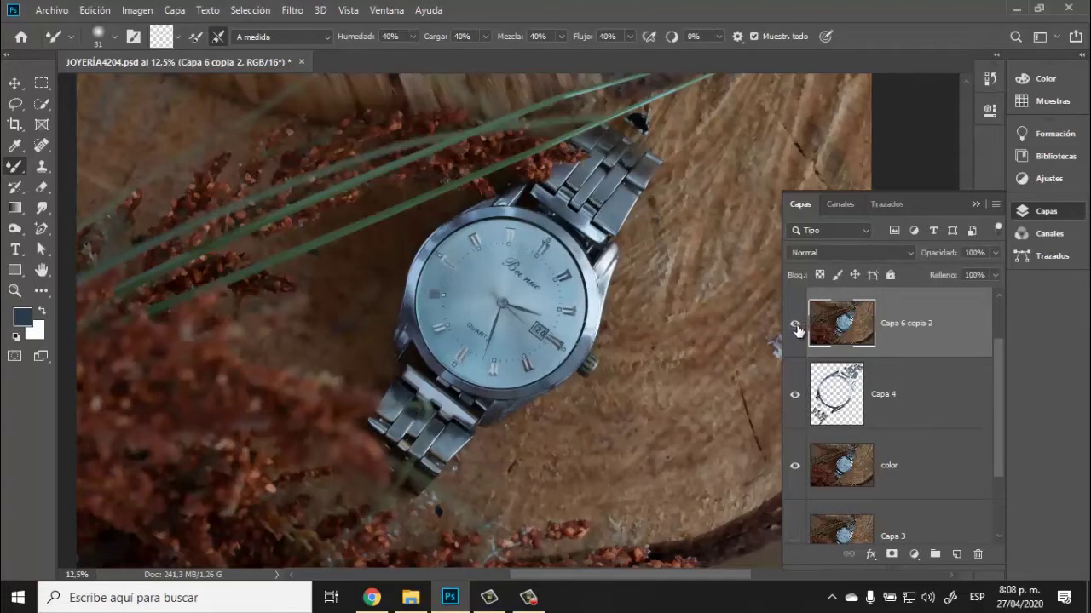
Step: Compare the image without Capa 6 copia 2, and show that layer and textura
{"action": "scroll", "coordinate": [801, 333], "scroll_direction": "up", "scroll_amount": 1}
{"action": "left_click", "coordinate": [794, 396]}
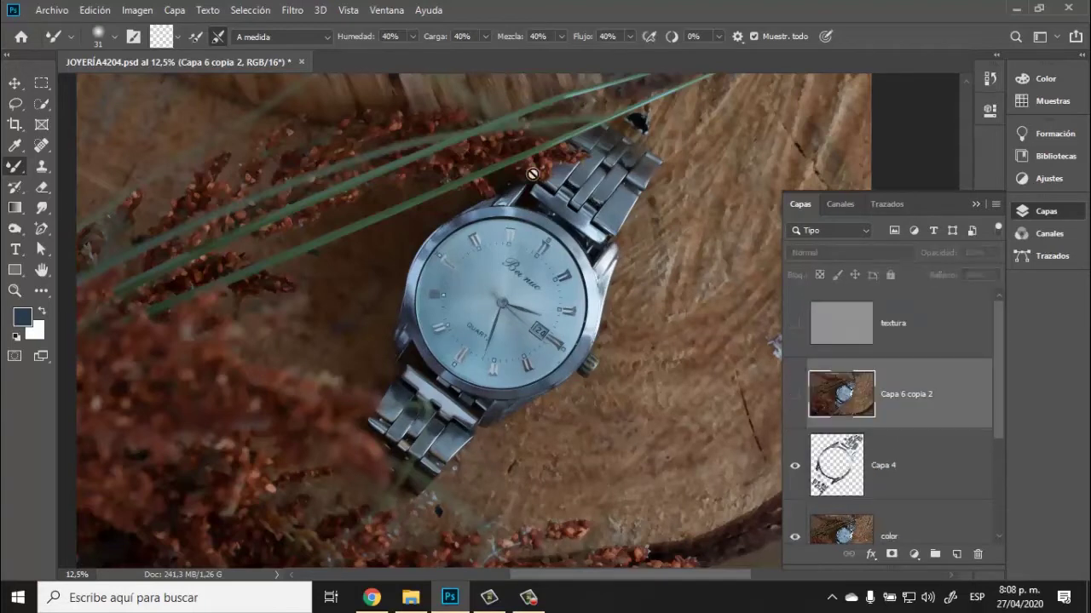
{"action": "left_click", "coordinate": [795, 397]}
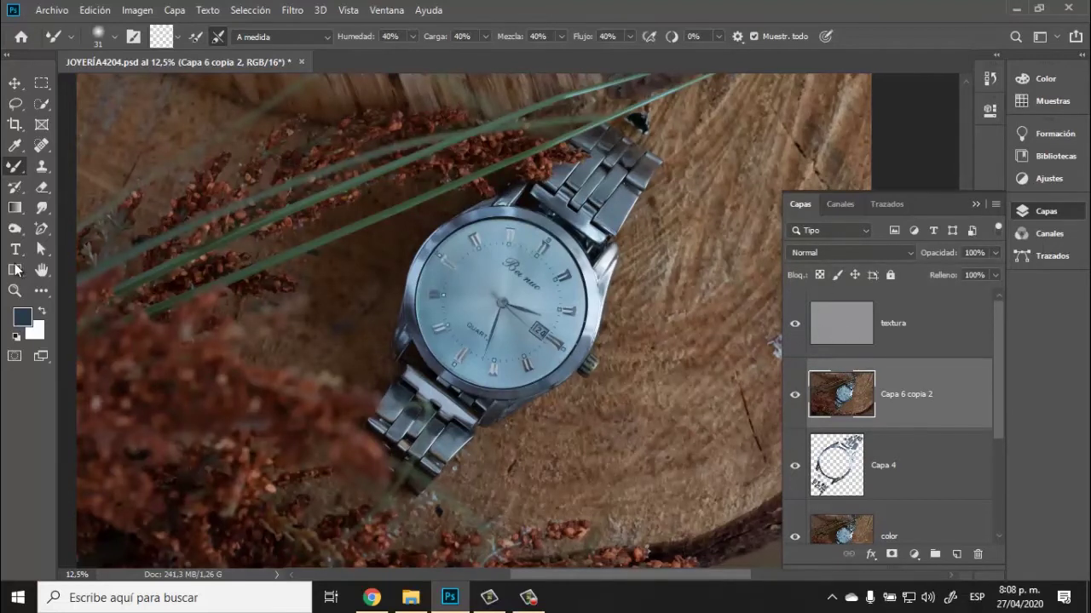
Step: Examine the retouched bezel, bracelet links, dial and crown up close for remaining scratches
{"action": "left_click", "coordinate": [15, 290]}
{"action": "left_click_drag", "start_coordinate": [432, 199], "coordinate": [606, 254]}
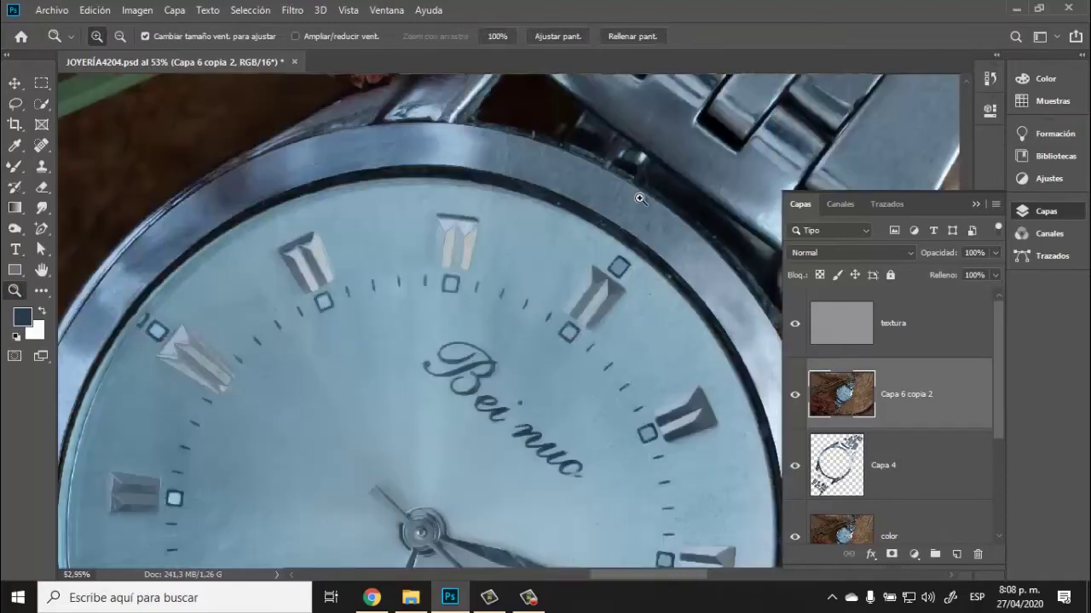
{"action": "mouse_move", "coordinate": [680, 170]}
{"action": "left_mouse_down"}
{"action": "mouse_move", "coordinate": [598, 224]}
{"action": "mouse_move", "coordinate": [485, 357]}
{"action": "left_mouse_up"}
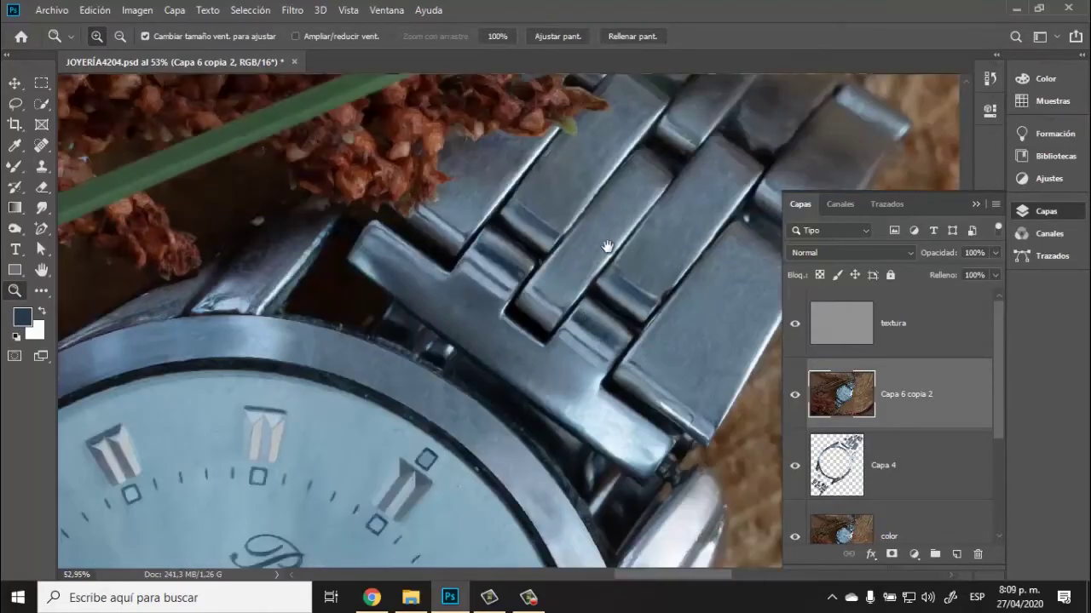
{"action": "left_click_drag", "start_coordinate": [604, 246], "coordinate": [493, 315]}
{"action": "left_click_drag", "start_coordinate": [487, 438], "coordinate": [581, 200]}
{"action": "mouse_move", "coordinate": [563, 452]}
{"action": "left_mouse_down"}
{"action": "mouse_move", "coordinate": [588, 336]}
{"action": "mouse_move", "coordinate": [632, 258]}
{"action": "left_mouse_up"}
{"action": "left_click_drag", "start_coordinate": [620, 419], "coordinate": [649, 258]}
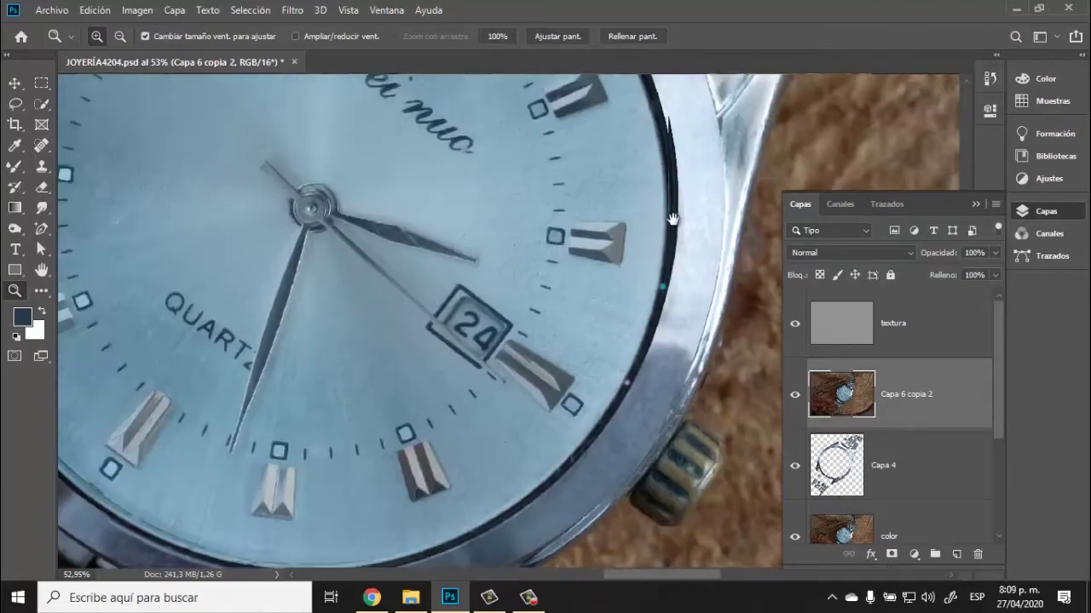
{"action": "left_click_drag", "start_coordinate": [311, 480], "coordinate": [515, 380]}
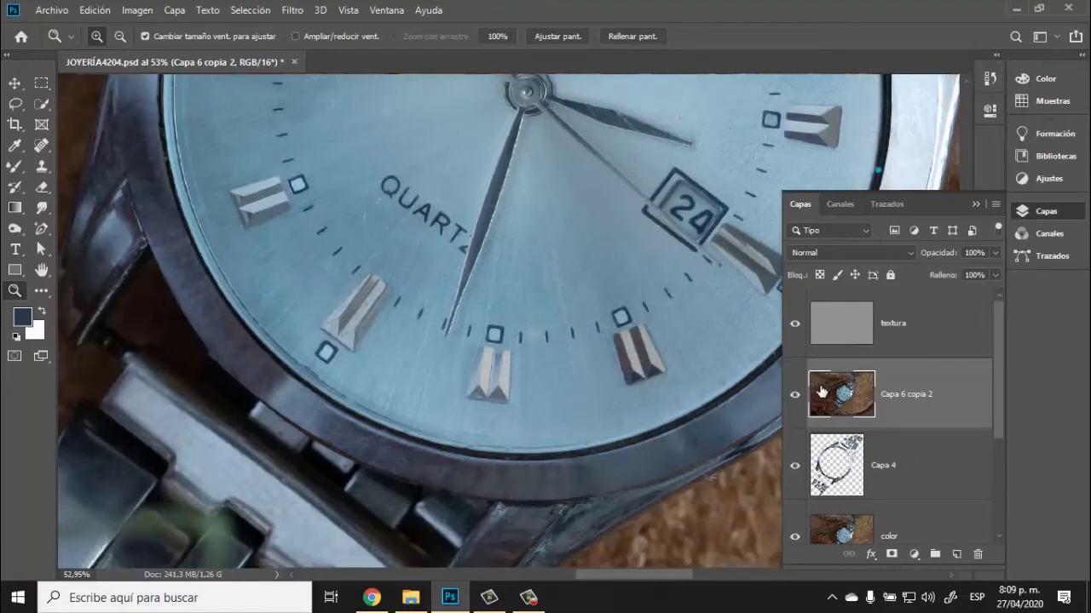
Step: Compare the dial and bezel with the textura layer hidden, and show that layer again
{"action": "left_click", "coordinate": [795, 326]}
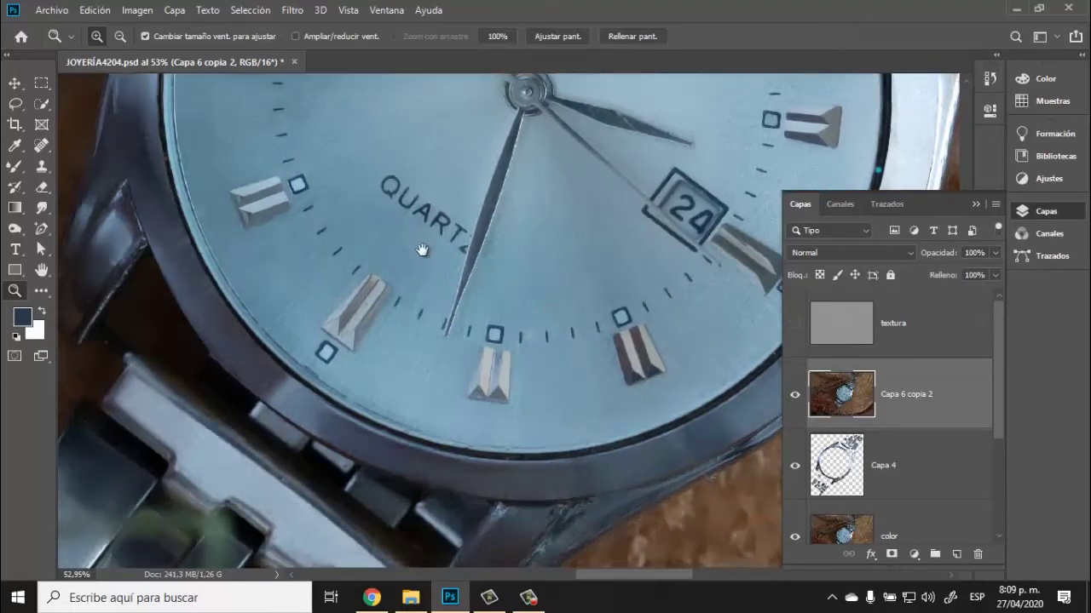
{"action": "left_click_drag", "start_coordinate": [422, 226], "coordinate": [480, 485]}
{"action": "left_click_drag", "start_coordinate": [441, 146], "coordinate": [380, 288]}
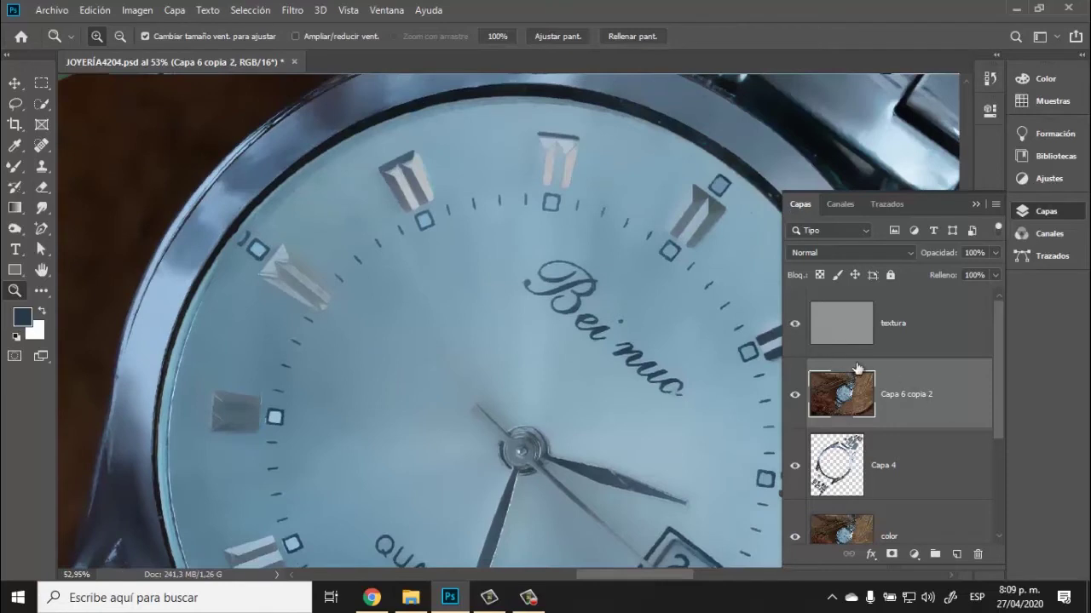
Step: Stamp the visible layers into a new layer above textura and load the rejoj silueta path as a selection
{"action": "left_click", "coordinate": [925, 325]}
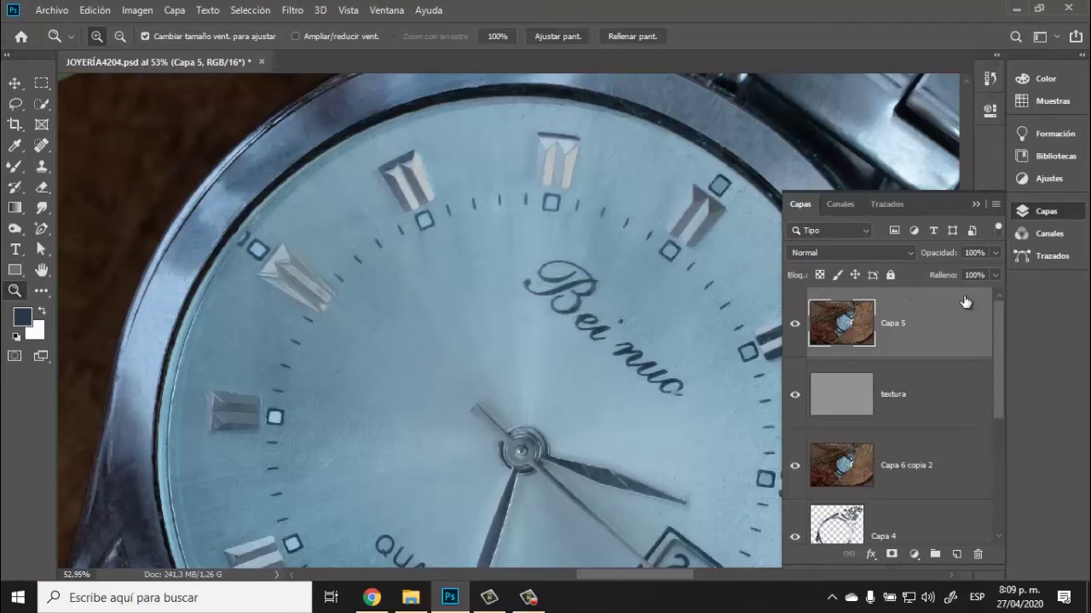
{"action": "left_click", "coordinate": [888, 205]}
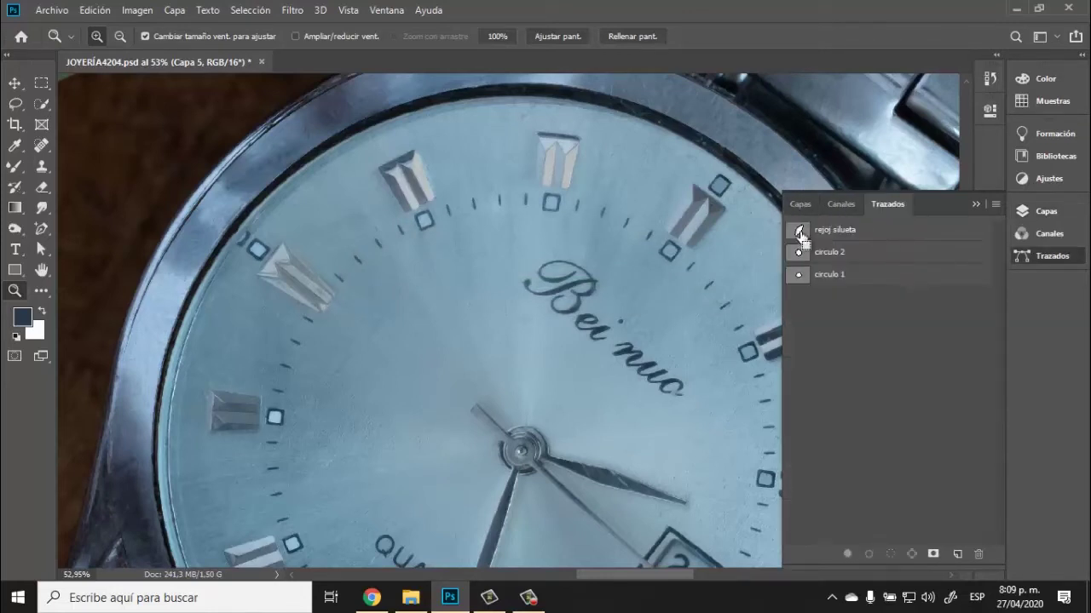
{"action": "key", "text": "ctrl+minus"}
{"action": "key", "text": "ctrl+minus"}
{"action": "key", "text": "ctrl+minus"}
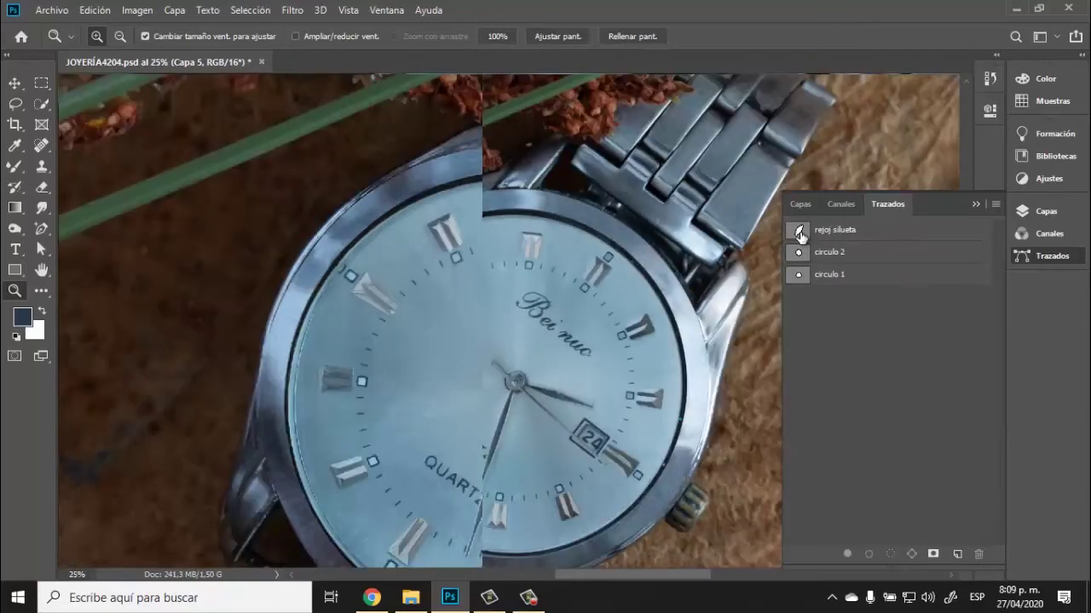
{"action": "left_click", "coordinate": [800, 233], "text": "ctrl"}
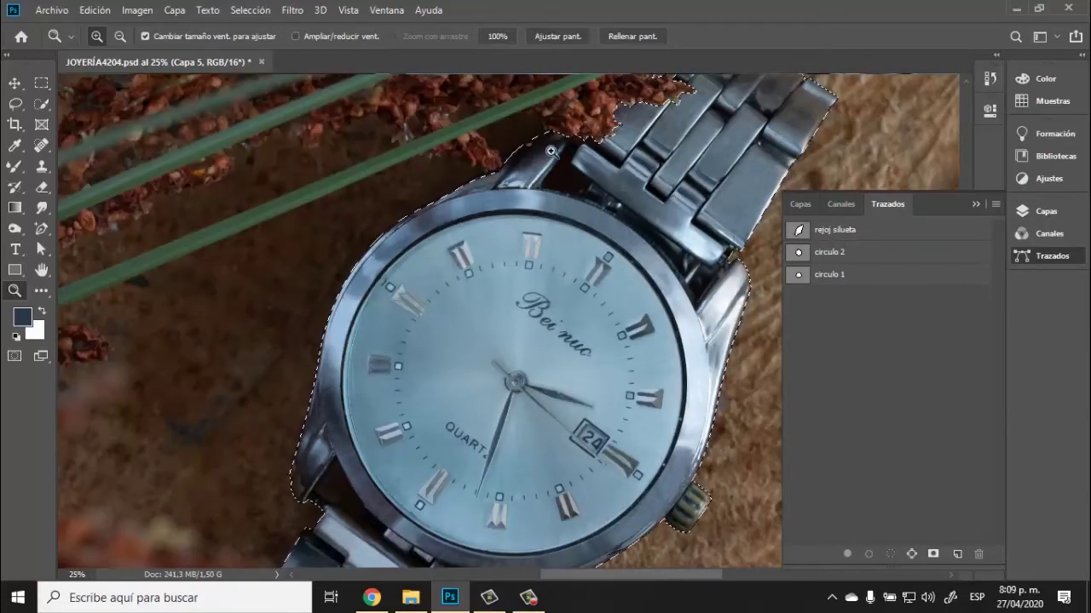
Step: Undo subtracting circulo 2 and subtract the circulo 1 path from the watch silhouette selection to exclude the dial
{"action": "left_click", "coordinate": [799, 254], "text": "ctrl+alt"}
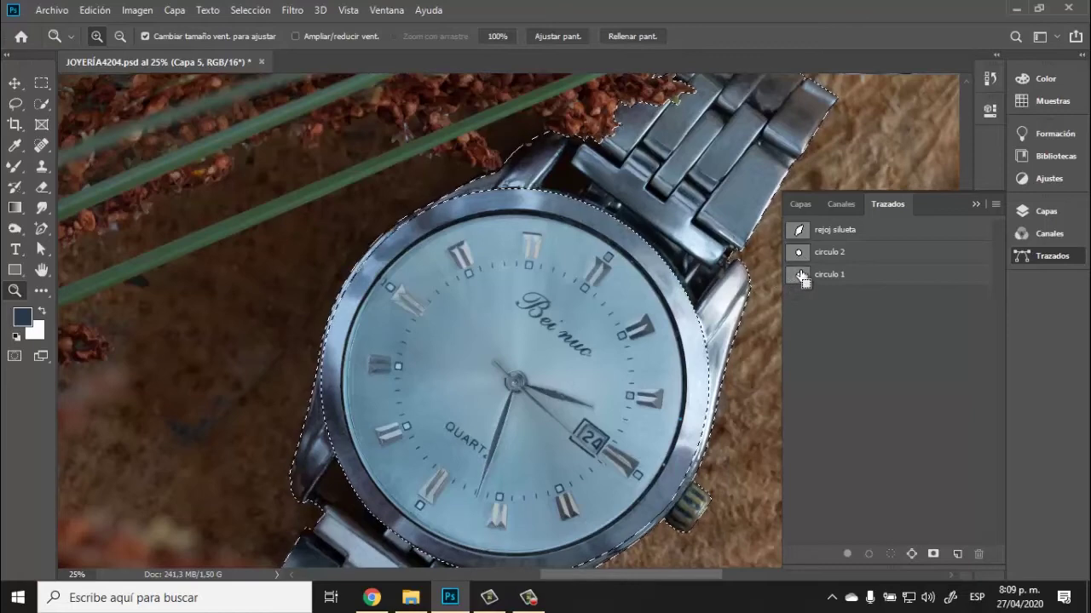
{"action": "key", "text": "ctrl+z"}
{"action": "left_click", "coordinate": [801, 274], "text": "ctrl+alt"}
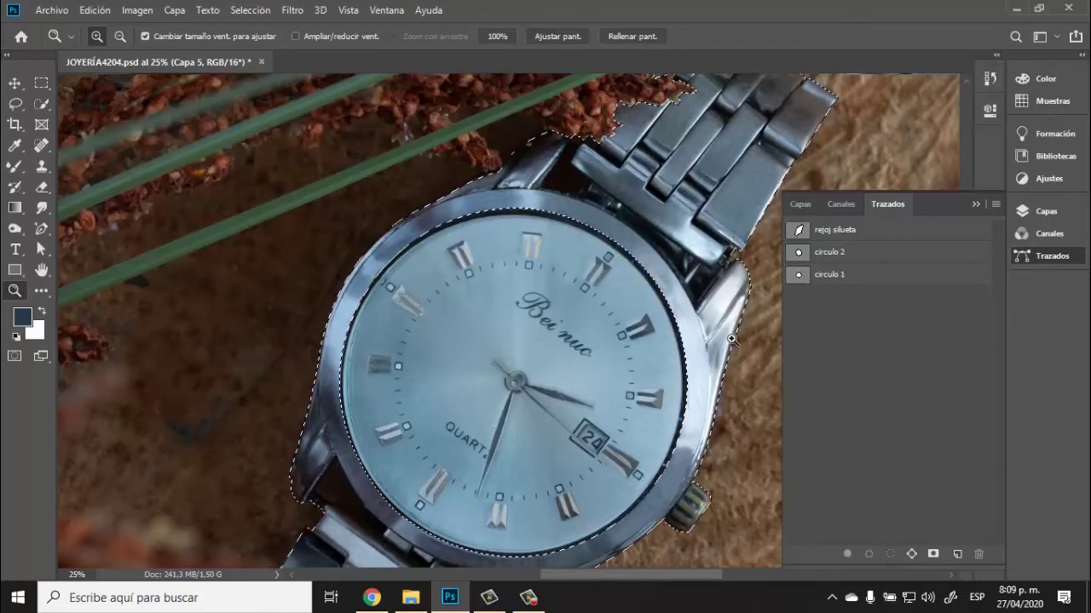
Step: Examine the selection edges and the scratched metal around the watch case, bracelet and lower bezel
{"action": "scroll", "coordinate": [738, 304], "scroll_direction": "down", "scroll_amount": 1}
{"action": "scroll", "coordinate": [741, 249], "scroll_direction": "up", "scroll_amount": 1}
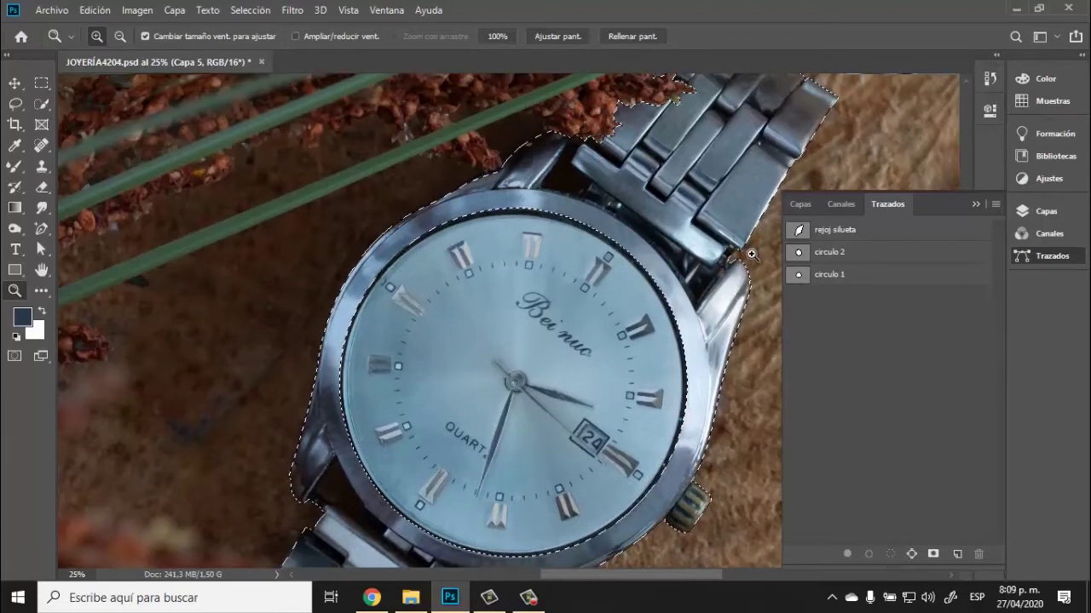
{"action": "scroll", "coordinate": [638, 199], "scroll_direction": "down", "scroll_amount": 3}
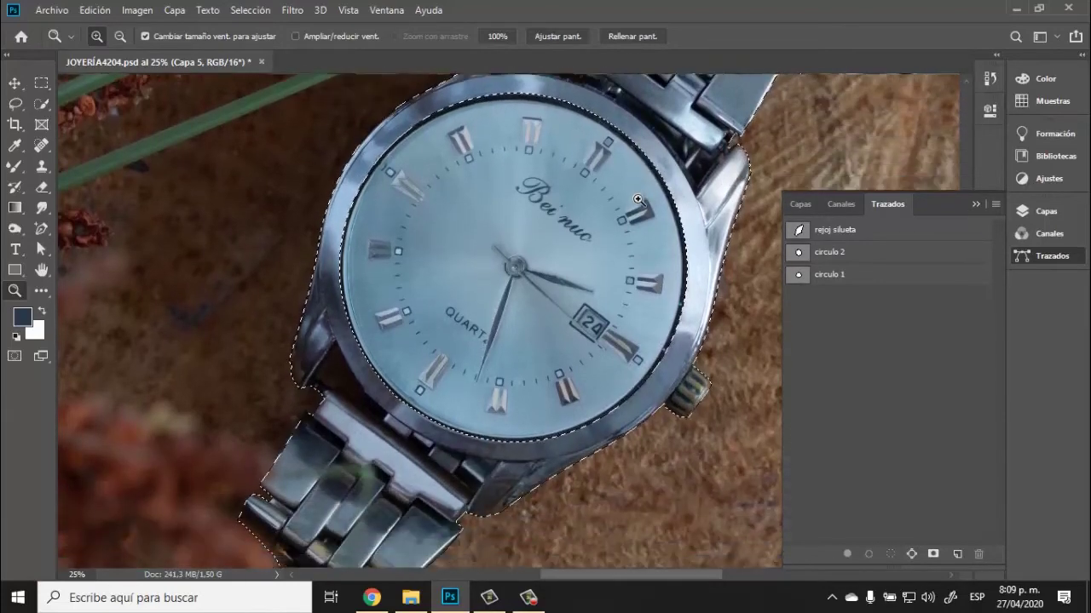
{"action": "scroll", "coordinate": [637, 199], "scroll_direction": "down", "scroll_amount": 1}
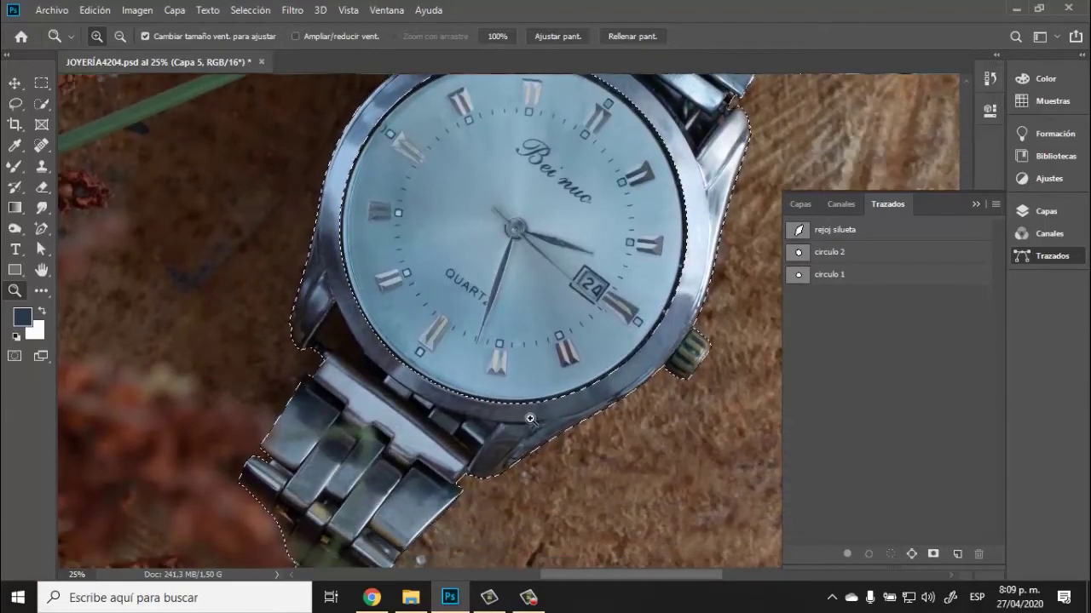
{"action": "scroll", "coordinate": [530, 418], "scroll_direction": "down", "scroll_amount": 1}
{"action": "left_click_drag", "start_coordinate": [345, 306], "coordinate": [516, 408]}
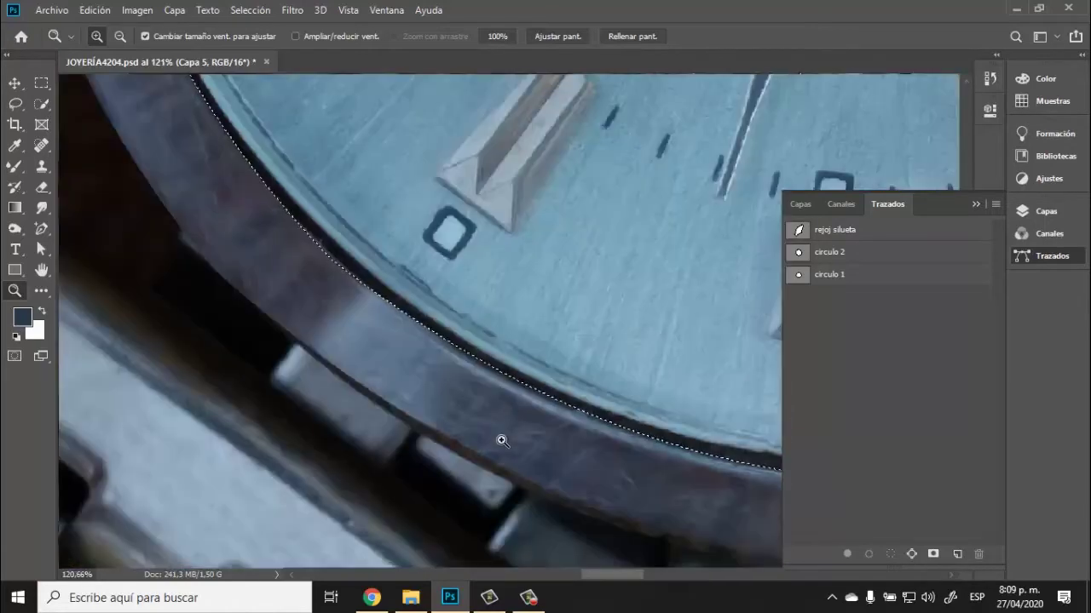
{"action": "left_click", "coordinate": [418, 311], "text": "alt"}
{"action": "left_click", "coordinate": [418, 311], "text": "alt"}
{"action": "left_click", "coordinate": [418, 314], "text": "alt"}
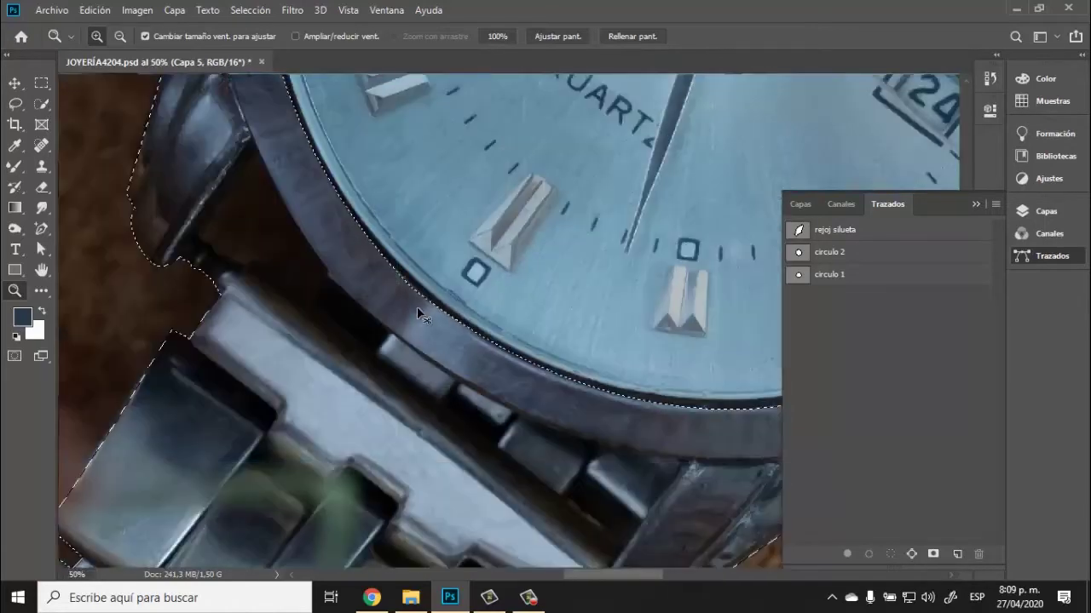
{"action": "left_click", "coordinate": [418, 313], "text": "alt"}
{"action": "left_click", "coordinate": [418, 314], "text": "alt"}
{"action": "left_click", "coordinate": [486, 241]}
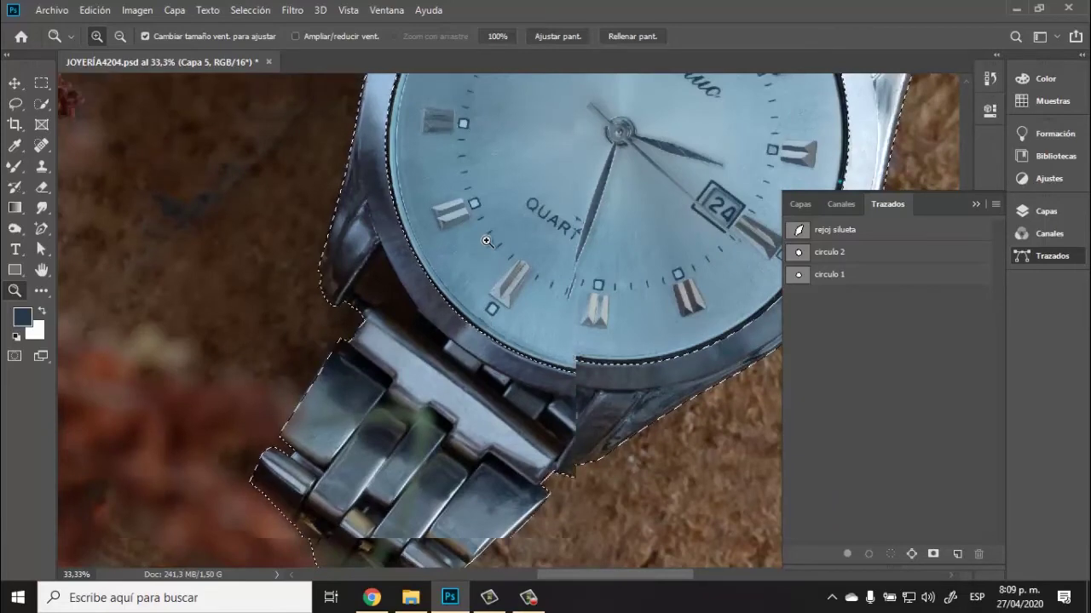
{"action": "scroll", "coordinate": [486, 241], "scroll_direction": "up", "scroll_amount": 5}
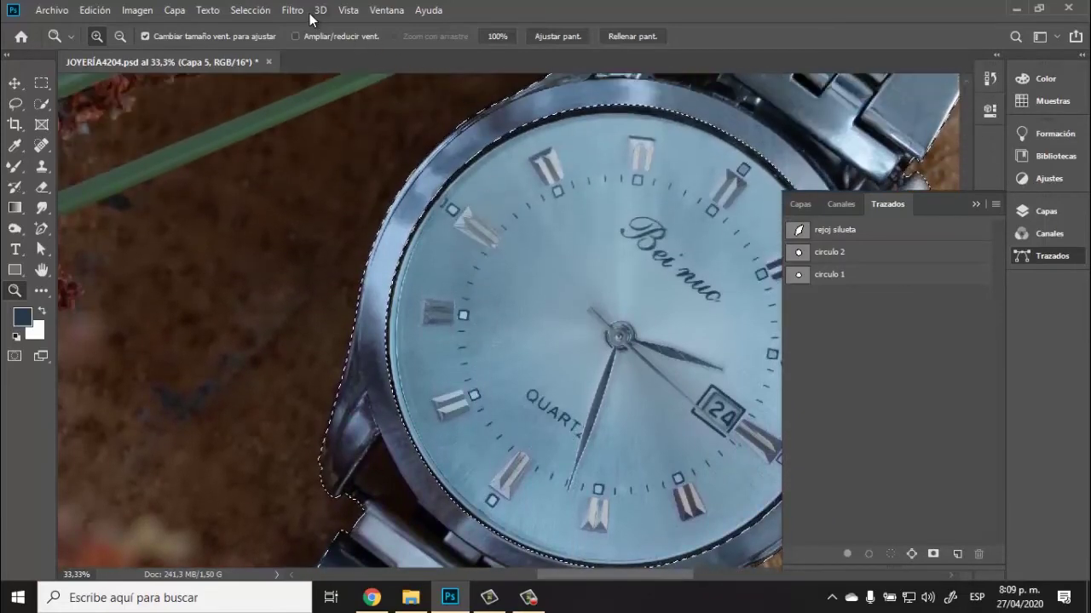
Step: Apply the Dust & Scratches filter (Polvo y rascaduras) to the selected metal on Capa 5 with radius 10 pixels and threshold 2
{"action": "left_click", "coordinate": [292, 11]}
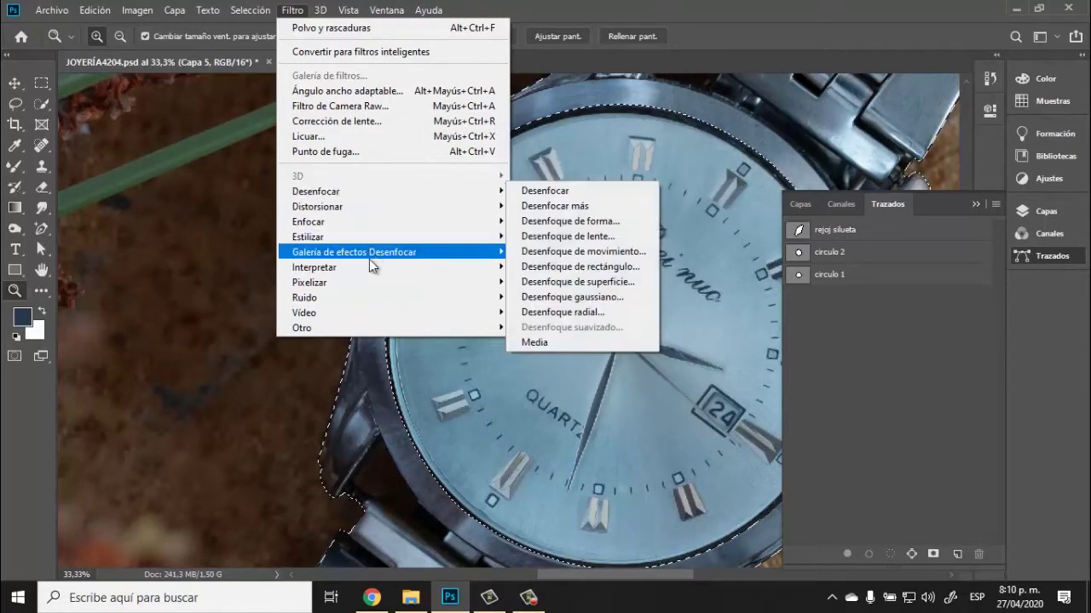
{"action": "mouse_move", "coordinate": [367, 295]}
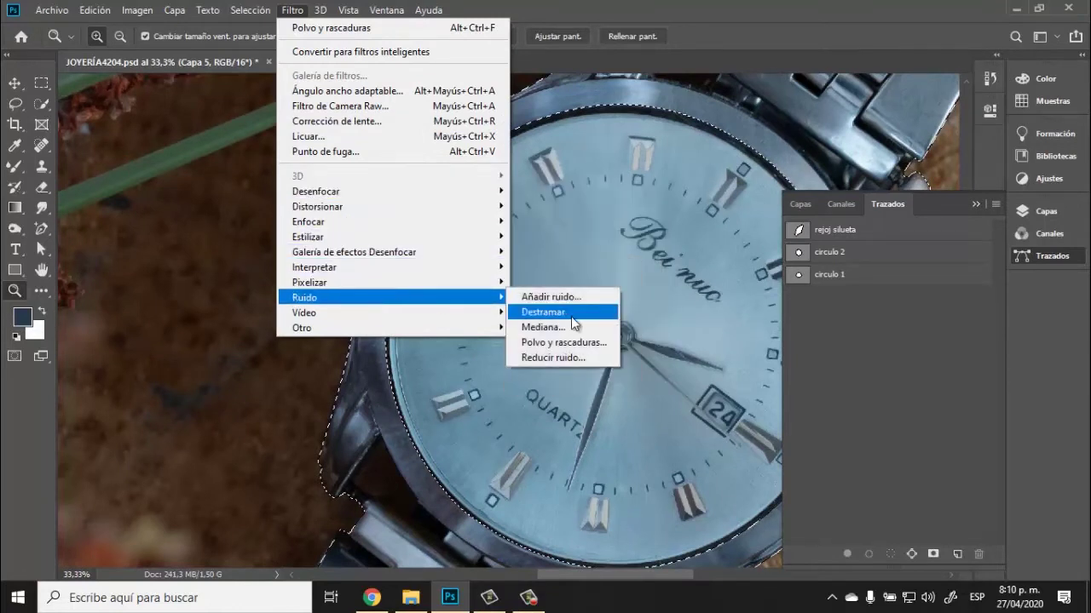
{"action": "left_click", "coordinate": [582, 343]}
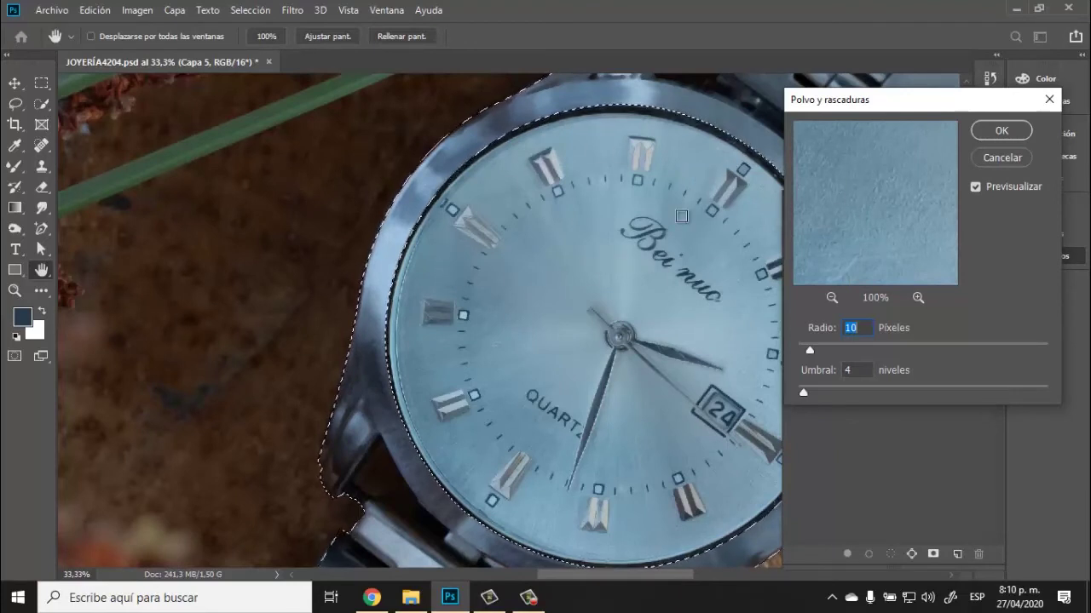
{"action": "left_click", "coordinate": [400, 447]}
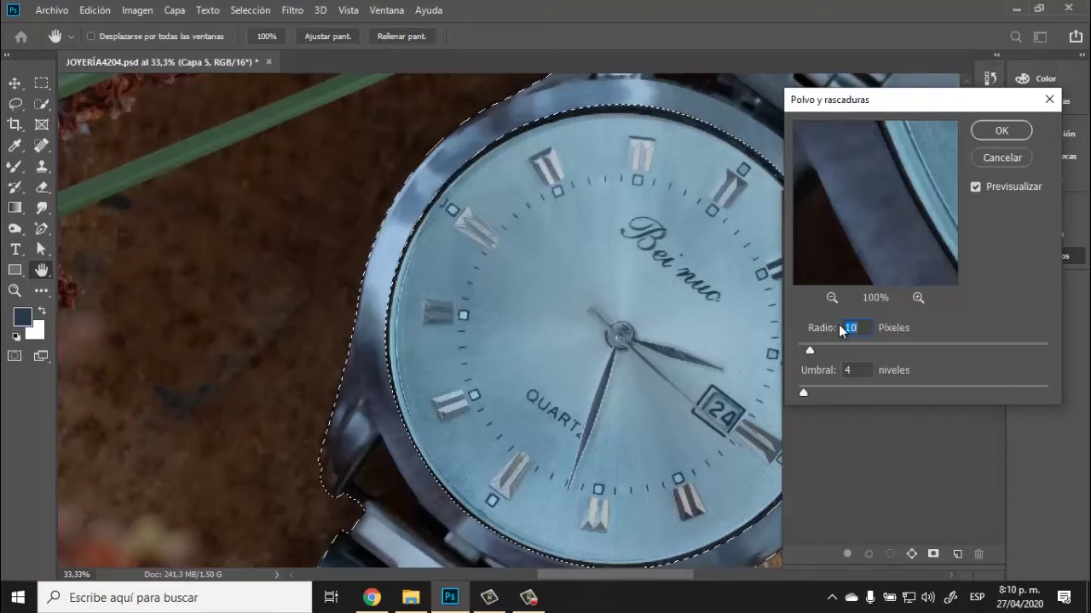
{"action": "left_click_drag", "start_coordinate": [810, 351], "coordinate": [835, 351]}
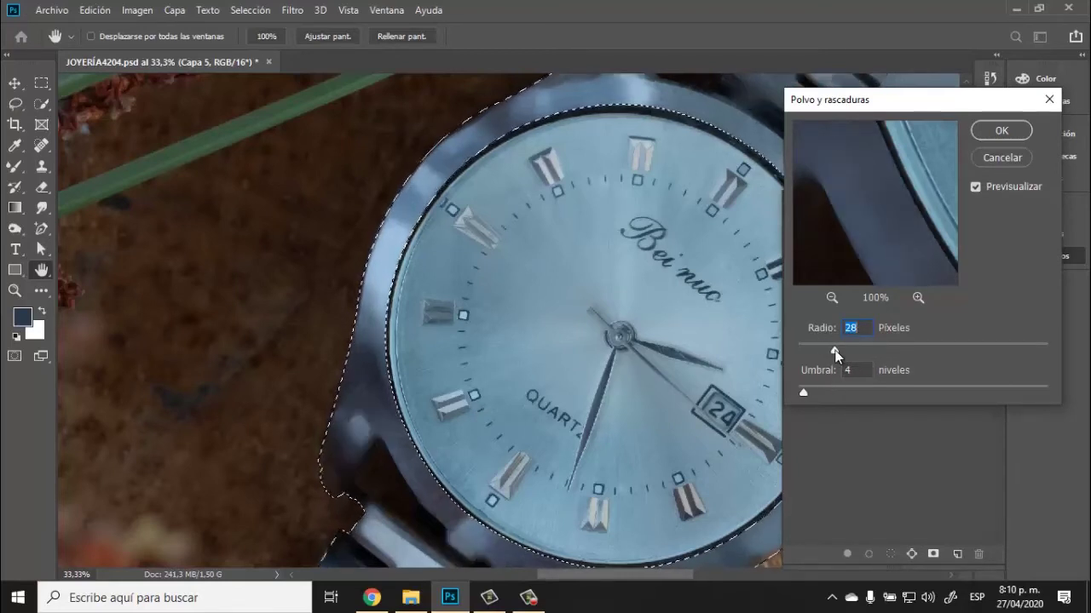
{"action": "left_click_drag", "start_coordinate": [835, 351], "coordinate": [817, 350]}
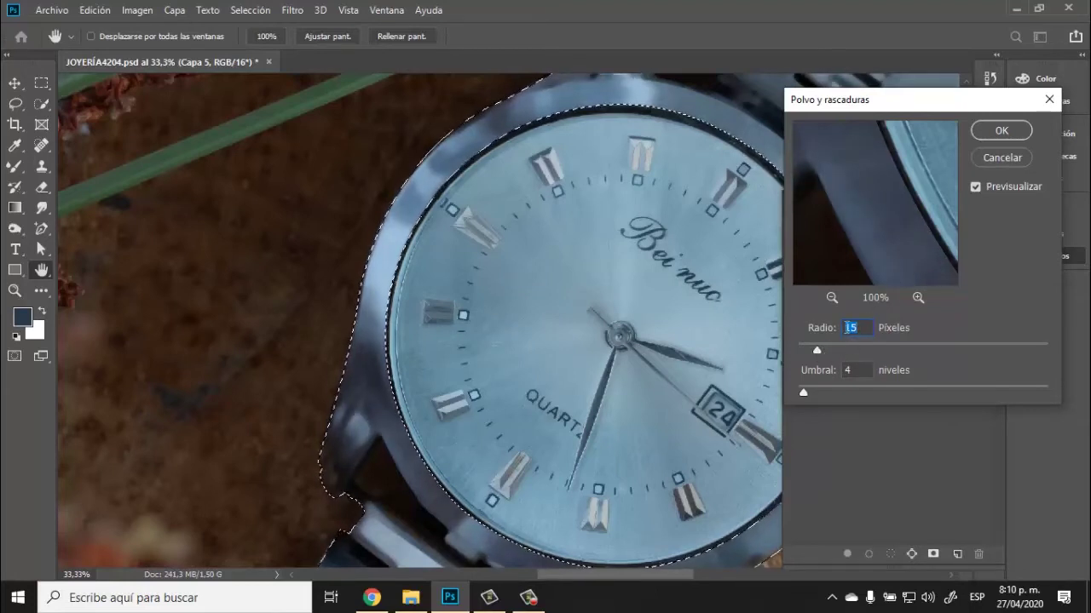
{"action": "left_click_drag", "start_coordinate": [818, 350], "coordinate": [810, 348]}
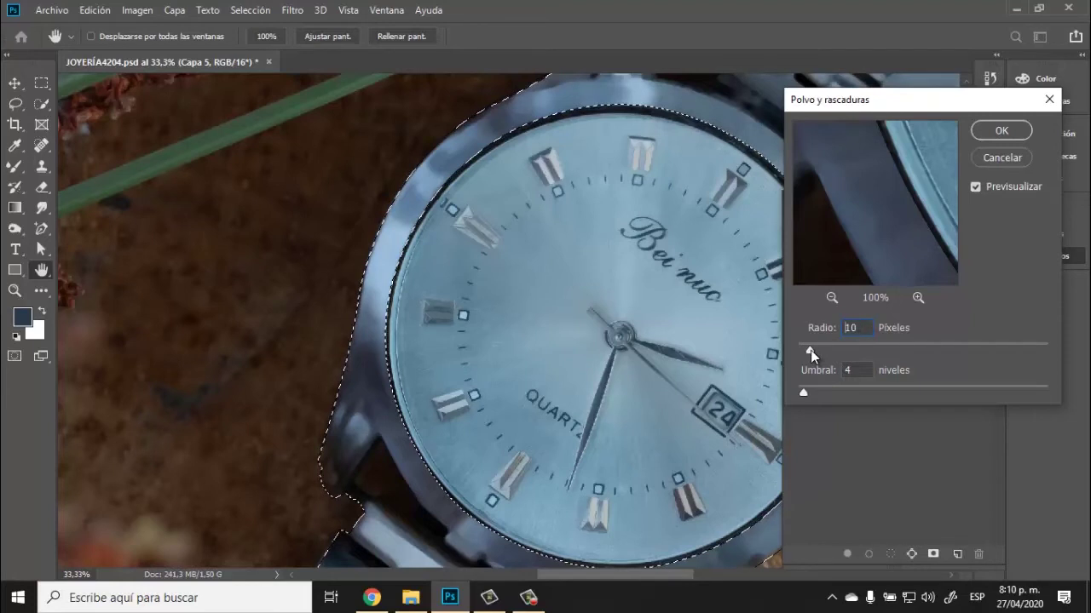
{"action": "left_click_drag", "start_coordinate": [800, 390], "coordinate": [800, 391]}
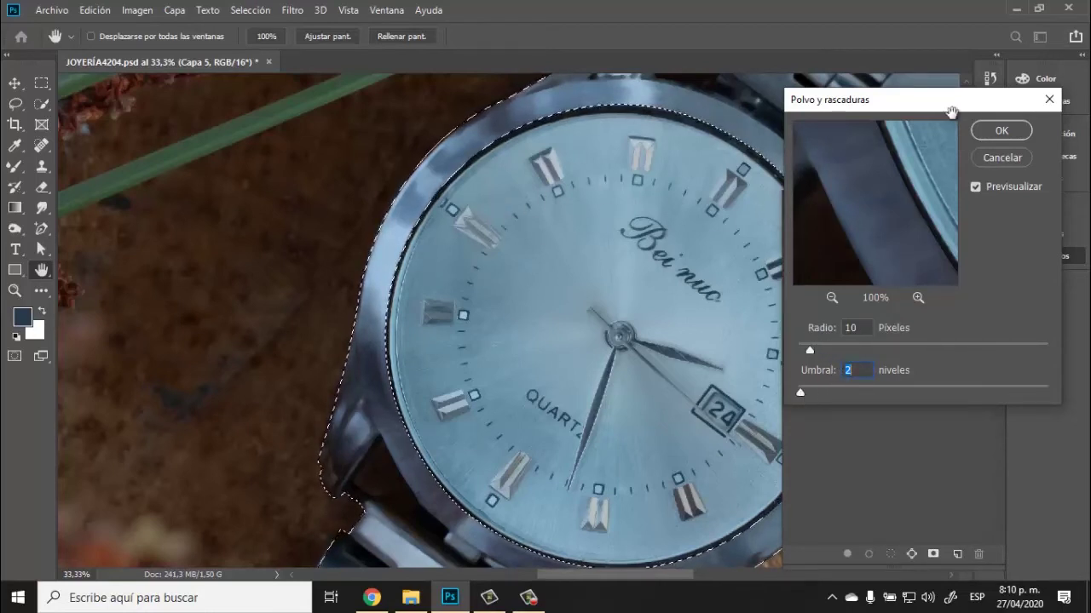
{"action": "left_click", "coordinate": [1018, 135]}
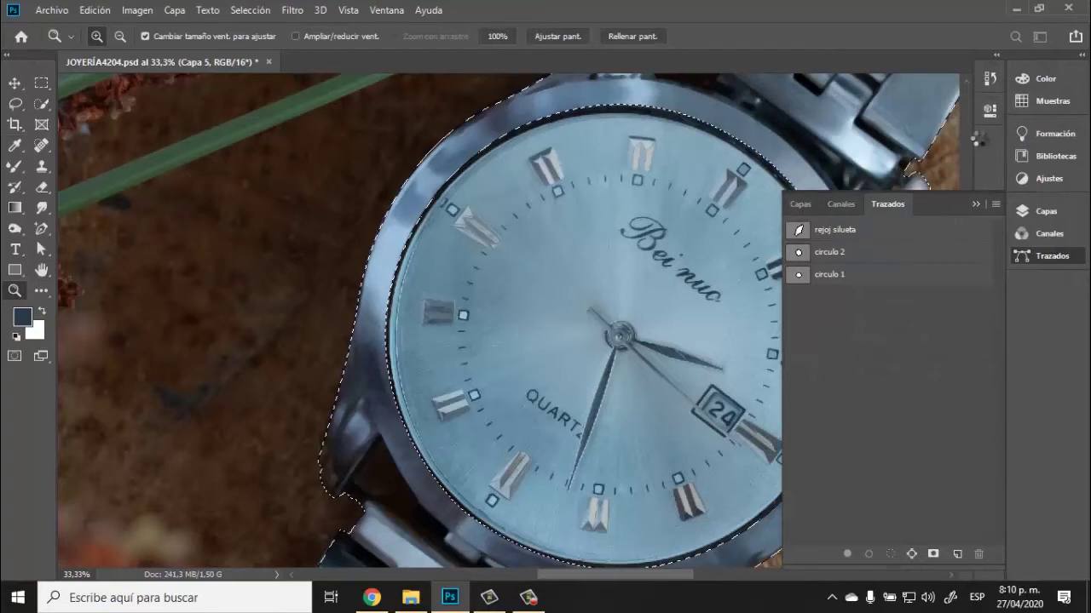
Step: Deselect the watch metal and add a black layer mask hiding all of Capa 5
{"action": "left_click", "coordinate": [806, 208]}
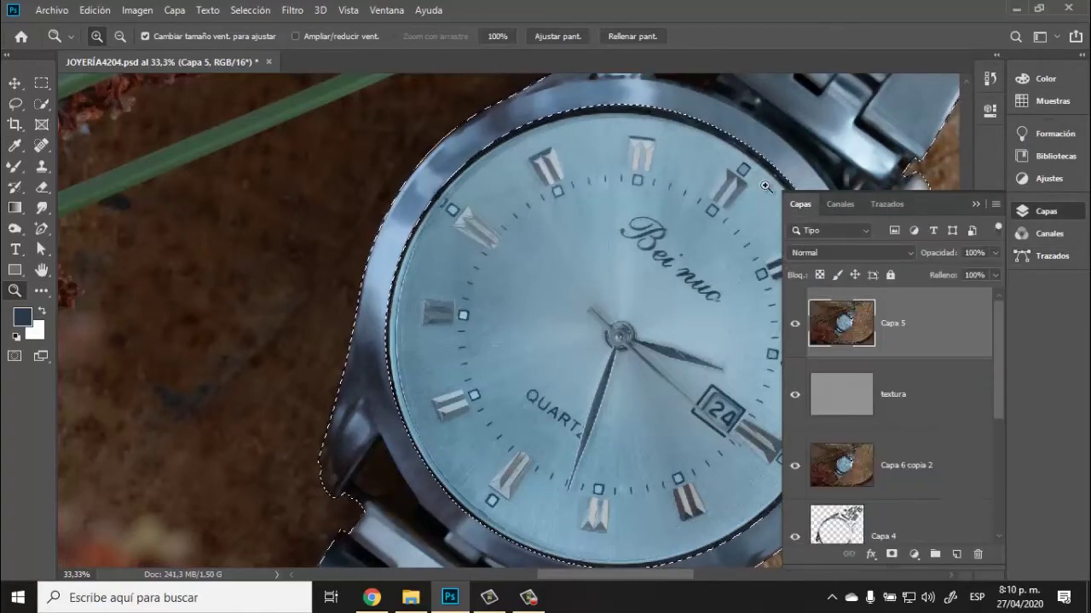
{"action": "key", "text": "ctrl+minus"}
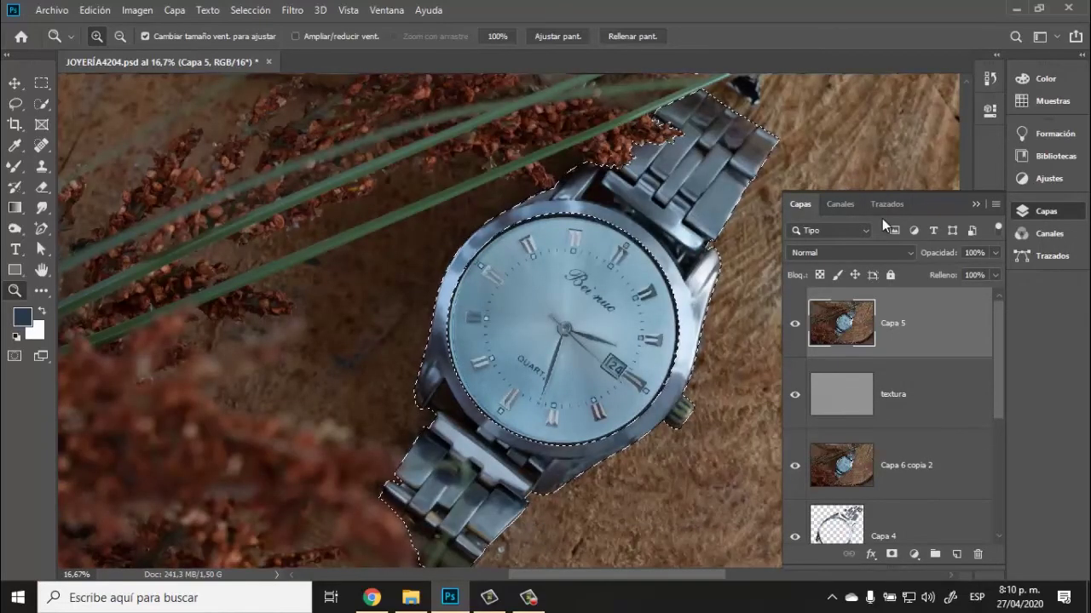
{"action": "key", "text": "ctrl+d"}
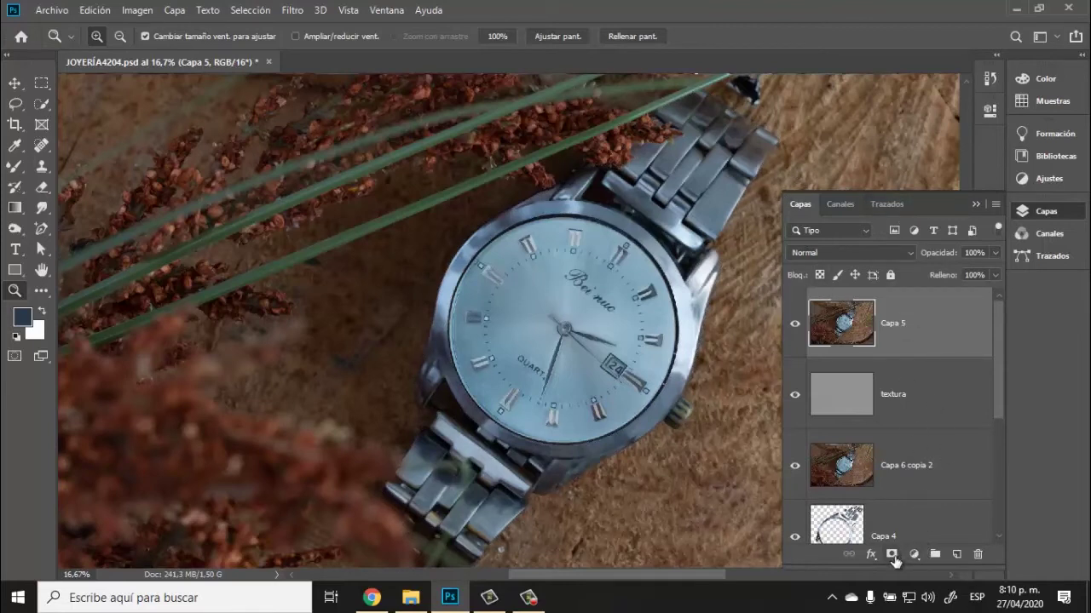
{"action": "left_click", "coordinate": [892, 556], "text": "alt"}
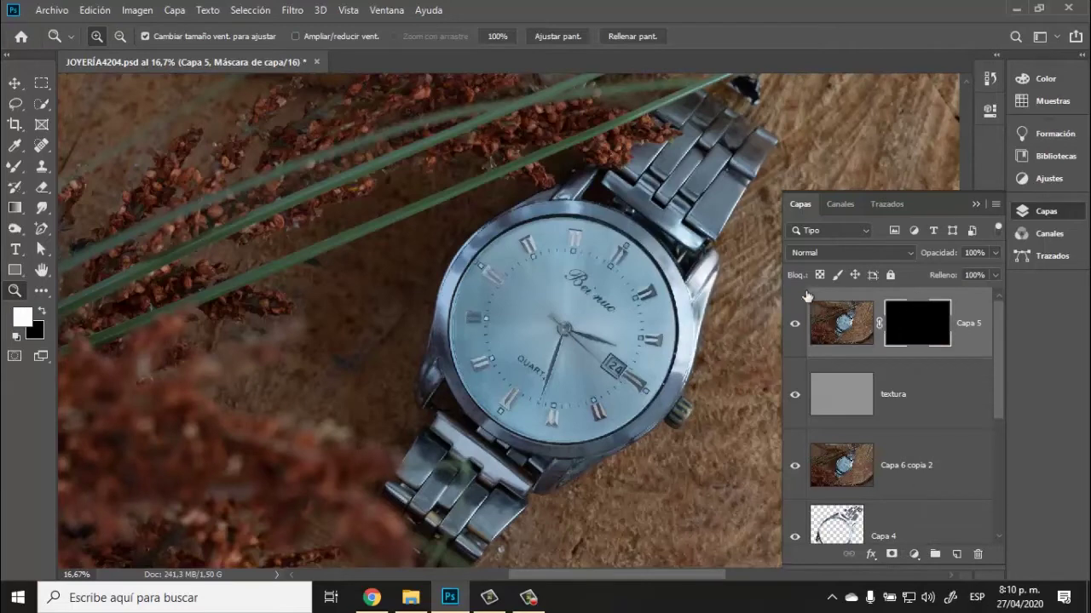
Step: Examine the scratches on the upper-left part of the bezel up close with the Capa 5 mask active
{"action": "left_click_drag", "start_coordinate": [411, 185], "coordinate": [421, 192]}
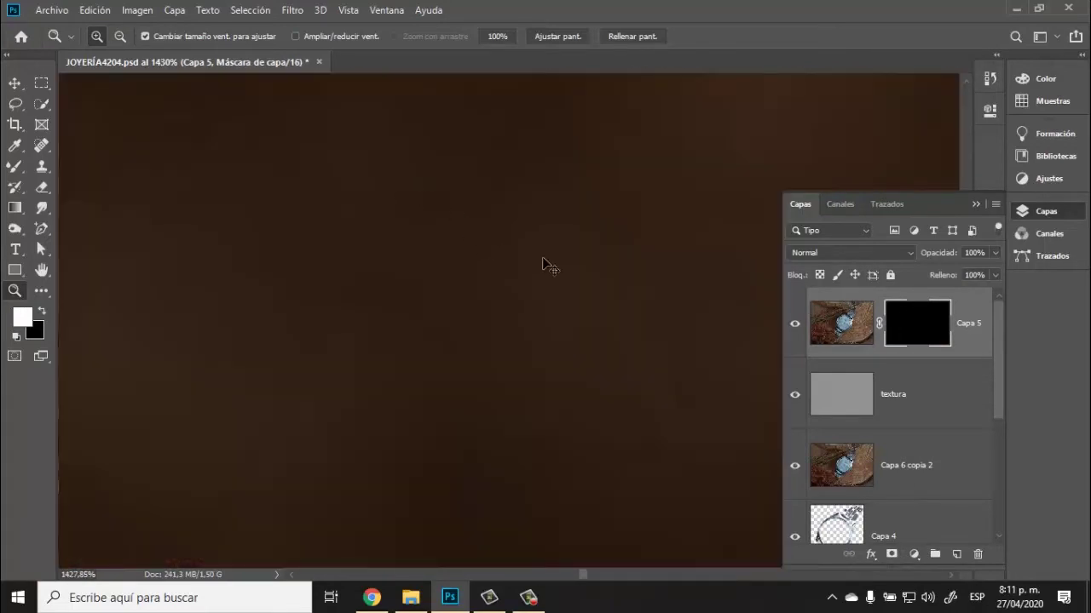
{"action": "key", "text": "ctrl+minus"}
{"action": "key", "text": "ctrl+minus"}
{"action": "key", "text": "ctrl+minus"}
{"action": "key", "text": "ctrl+minus"}
{"action": "key", "text": "ctrl+minus"}
{"action": "key", "text": "ctrl+minus"}
{"action": "key", "text": "ctrl+minus"}
{"action": "key", "text": "ctrl+minus"}
{"action": "key", "text": "ctrl+minus"}
{"action": "key", "text": "ctrl+minus"}
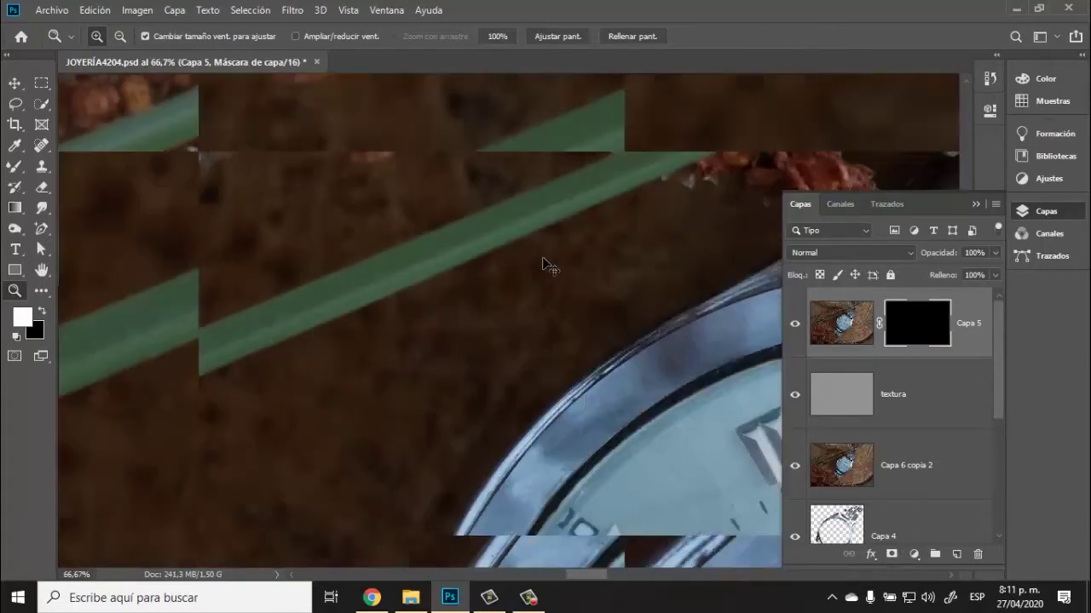
{"action": "mouse_move", "coordinate": [664, 291]}
{"action": "left_mouse_down"}
{"action": "mouse_move", "coordinate": [328, 161]}
{"action": "mouse_move", "coordinate": [574, 293]}
{"action": "left_mouse_up"}
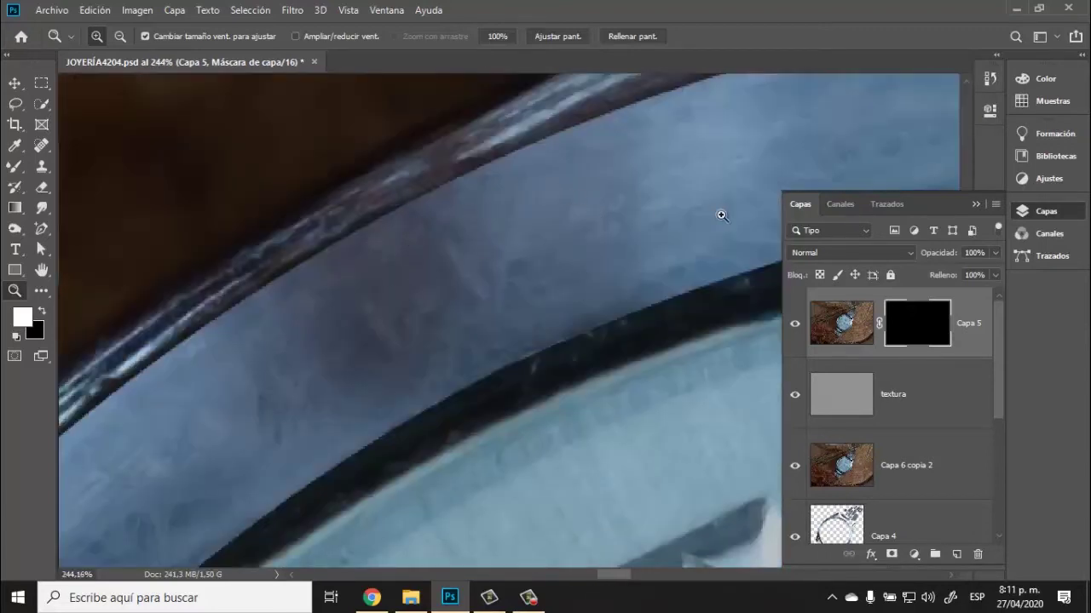
Step: Paint white with the regular Brush on the Capa 5 mask over the scratched upper-left bezel, undoing a stray stroke
{"action": "key", "text": "b"}
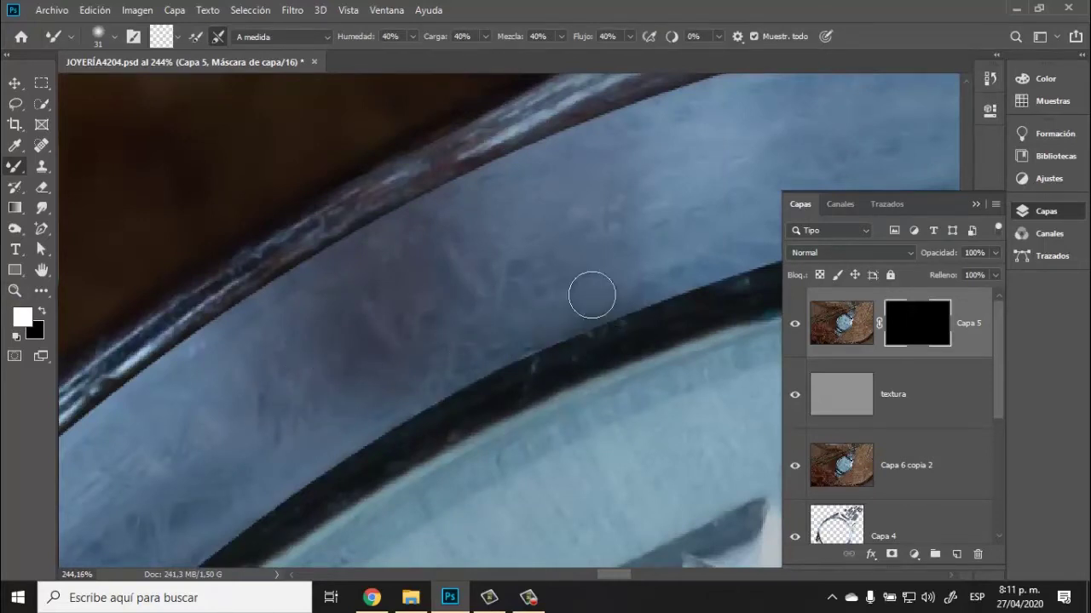
{"action": "right_click", "coordinate": [15, 166]}
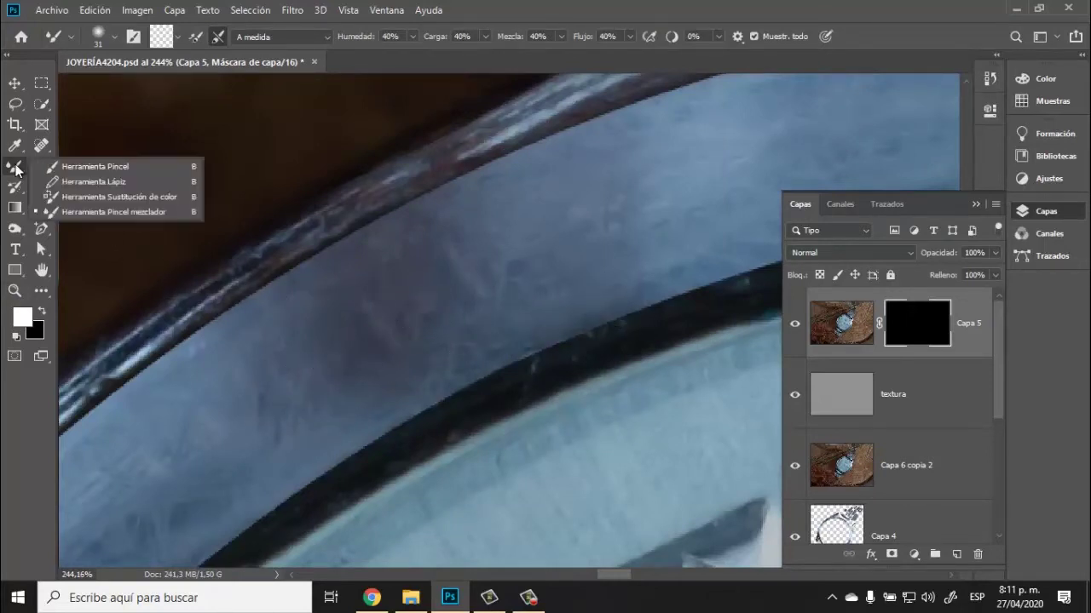
{"action": "left_click", "coordinate": [85, 167]}
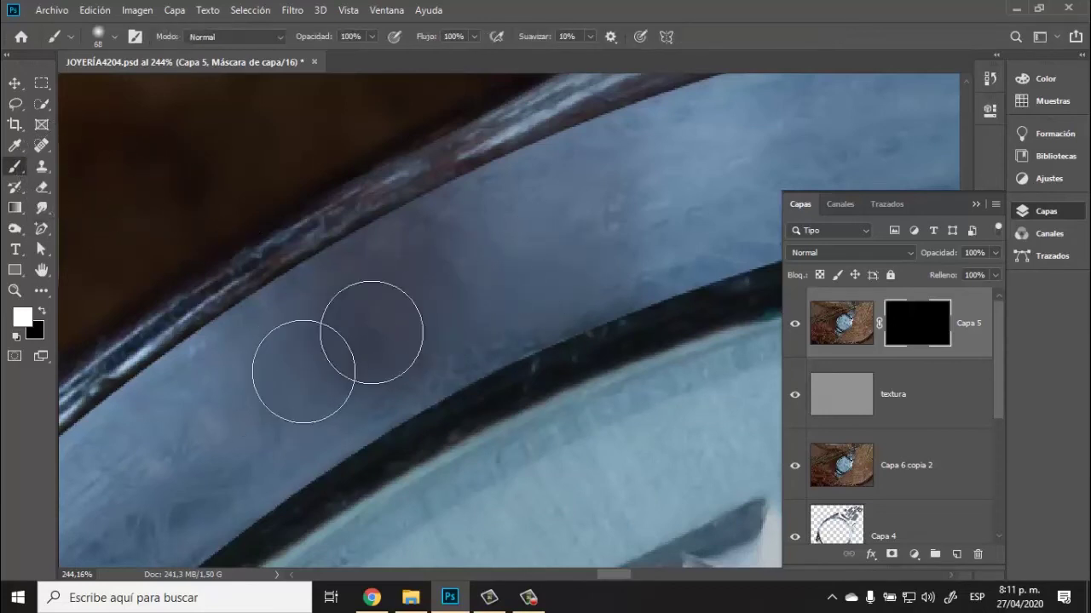
{"action": "mouse_move", "coordinate": [572, 191]}
{"action": "left_mouse_down"}
{"action": "mouse_move", "coordinate": [691, 160]}
{"action": "mouse_move", "coordinate": [699, 182]}
{"action": "mouse_move", "coordinate": [739, 207]}
{"action": "mouse_move", "coordinate": [608, 240]}
{"action": "mouse_move", "coordinate": [564, 135]}
{"action": "mouse_move", "coordinate": [310, 227]}
{"action": "mouse_move", "coordinate": [722, 135]}
{"action": "left_mouse_up"}
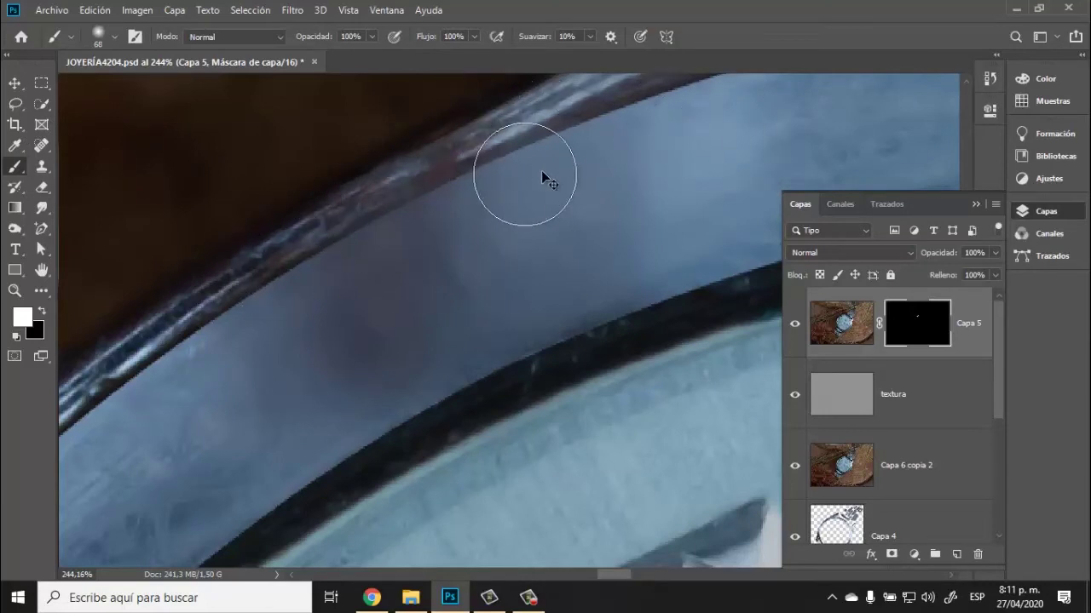
{"action": "key", "text": "ctrl+z"}
{"action": "mouse_move", "coordinate": [441, 190]}
{"action": "left_mouse_down"}
{"action": "mouse_move", "coordinate": [570, 210]}
{"action": "mouse_move", "coordinate": [672, 258]}
{"action": "mouse_move", "coordinate": [445, 360]}
{"action": "mouse_move", "coordinate": [307, 457]}
{"action": "mouse_move", "coordinate": [528, 353]}
{"action": "mouse_move", "coordinate": [553, 249]}
{"action": "mouse_move", "coordinate": [492, 220]}
{"action": "mouse_move", "coordinate": [516, 256]}
{"action": "left_mouse_up"}
Step: Set the brush to 37 px with 91% hardness and paint the Capa 5 mask white along the upper bezel band
{"action": "right_click", "coordinate": [530, 257]}
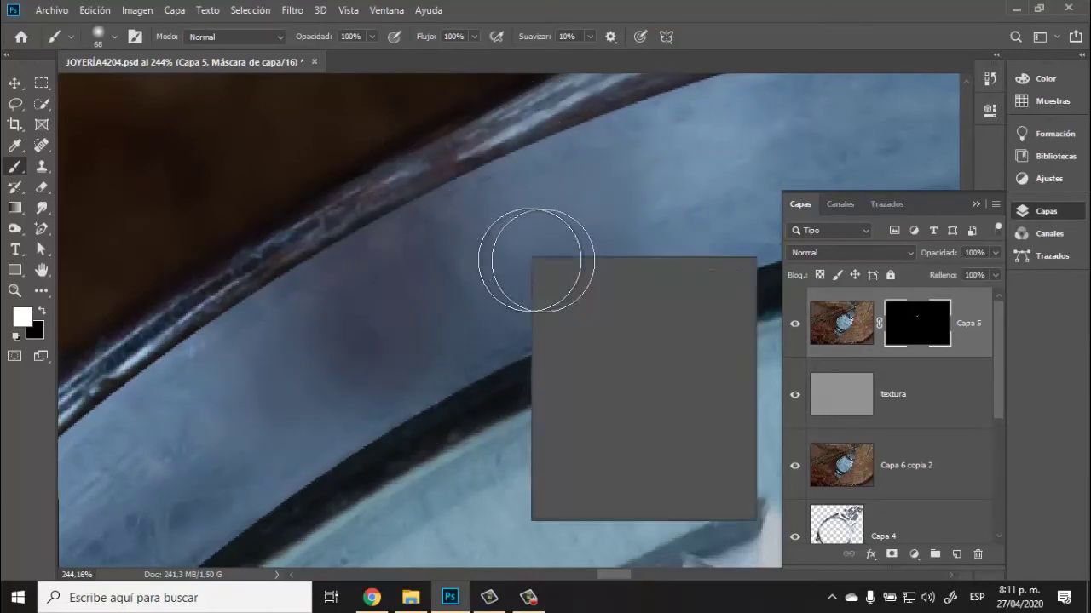
{"action": "left_click", "coordinate": [628, 293]}
{"action": "left_click", "coordinate": [704, 331]}
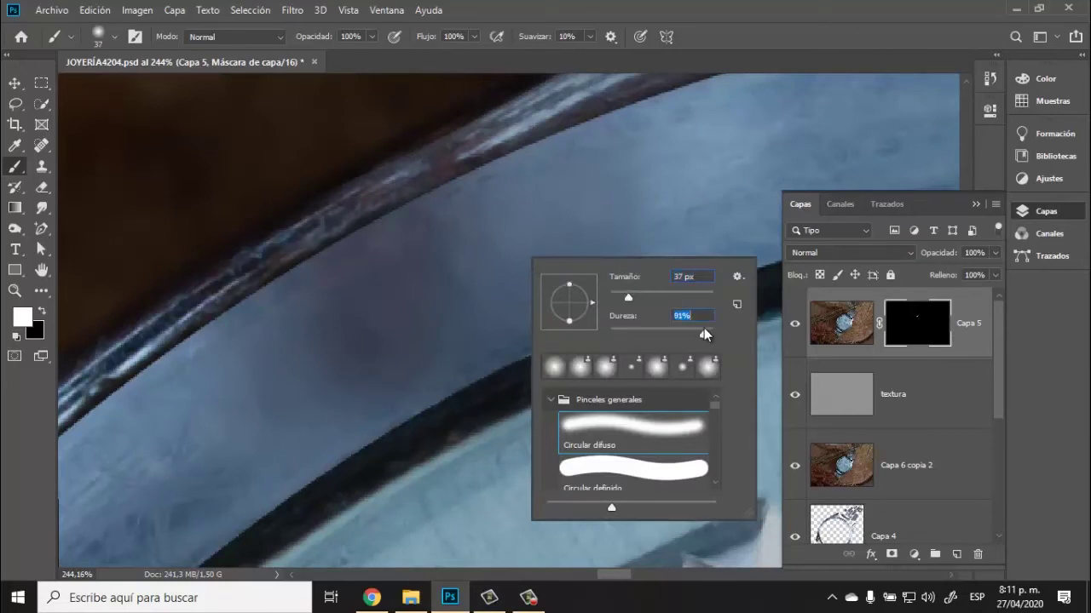
{"action": "left_click", "coordinate": [293, 346]}
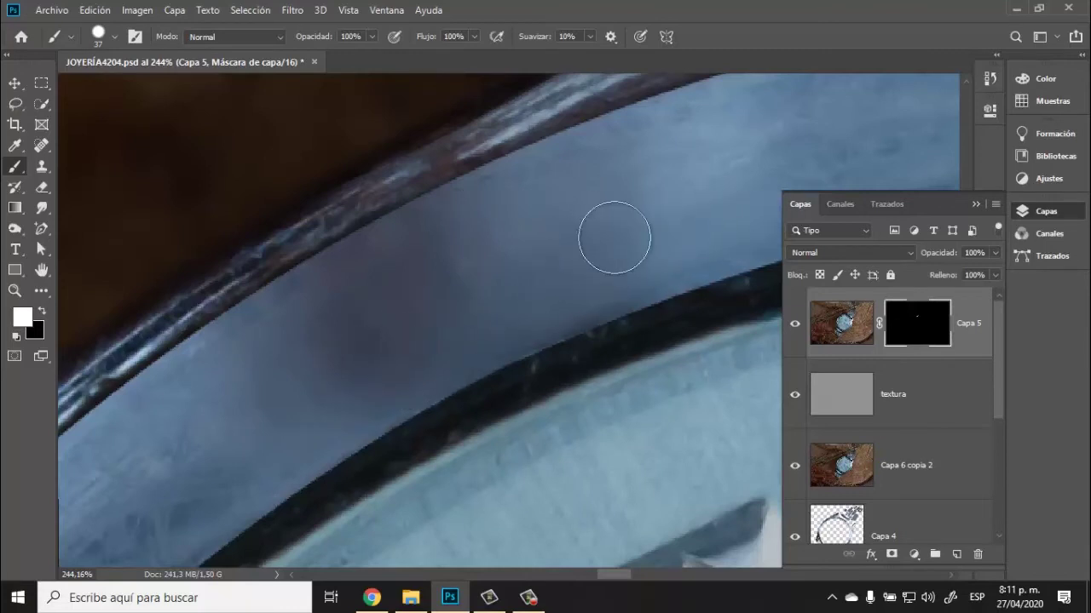
{"action": "left_click_drag", "start_coordinate": [640, 190], "coordinate": [440, 258]}
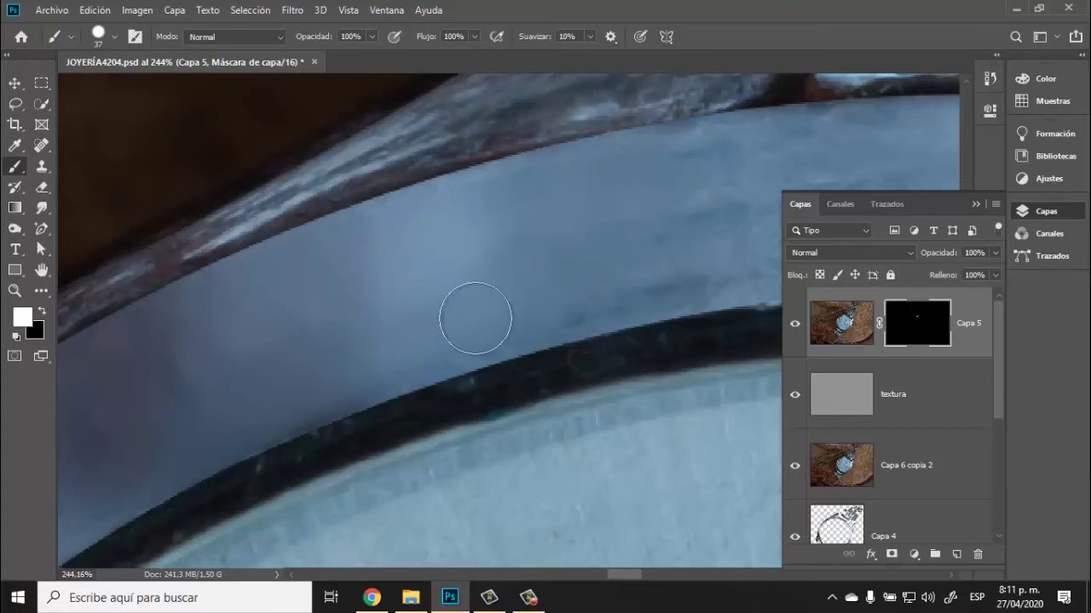
{"action": "left_click_drag", "start_coordinate": [490, 234], "coordinate": [324, 255]}
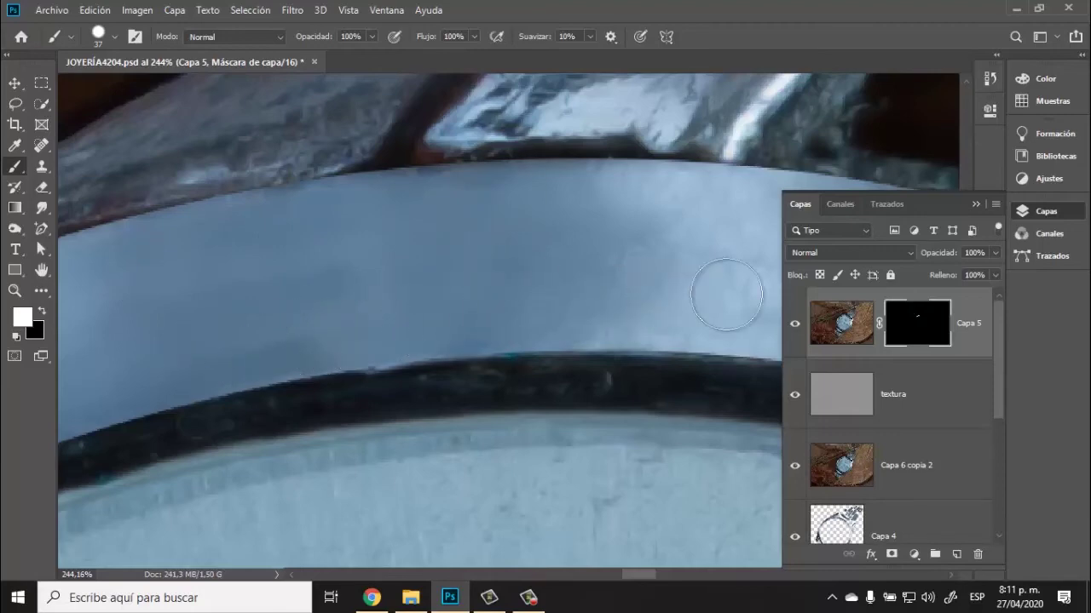
{"action": "left_click_drag", "start_coordinate": [536, 263], "coordinate": [319, 253]}
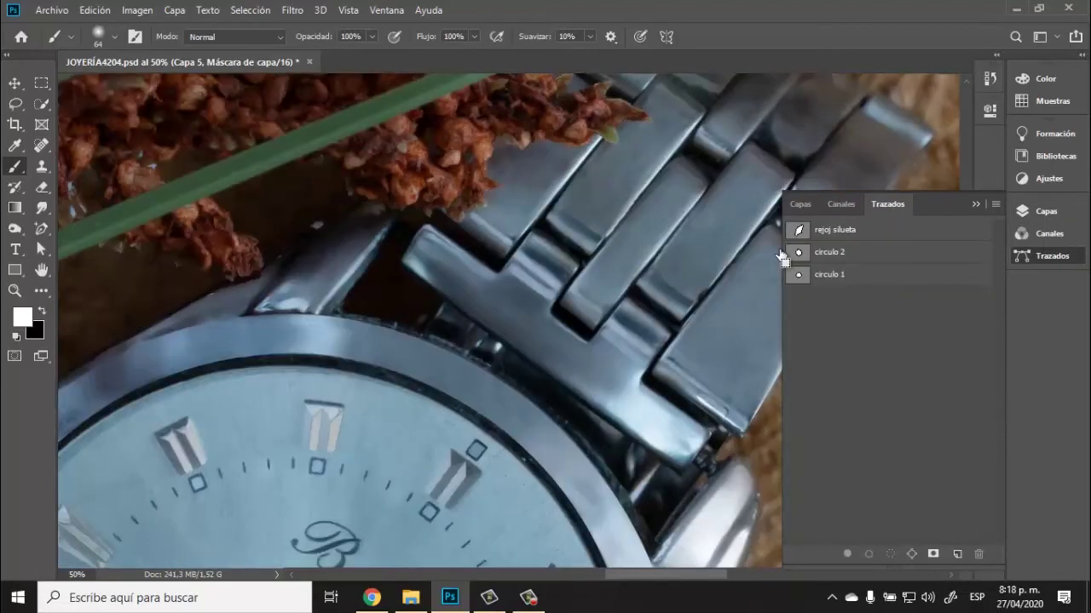
Step: Lower the opacity of Capa 5 to 90% while viewing the whole watch
{"action": "key", "text": "ctrl+minus"}
{"action": "key", "text": "ctrl+minus"}
{"action": "key", "text": "ctrl+minus"}
{"action": "key", "text": "ctrl+minus"}
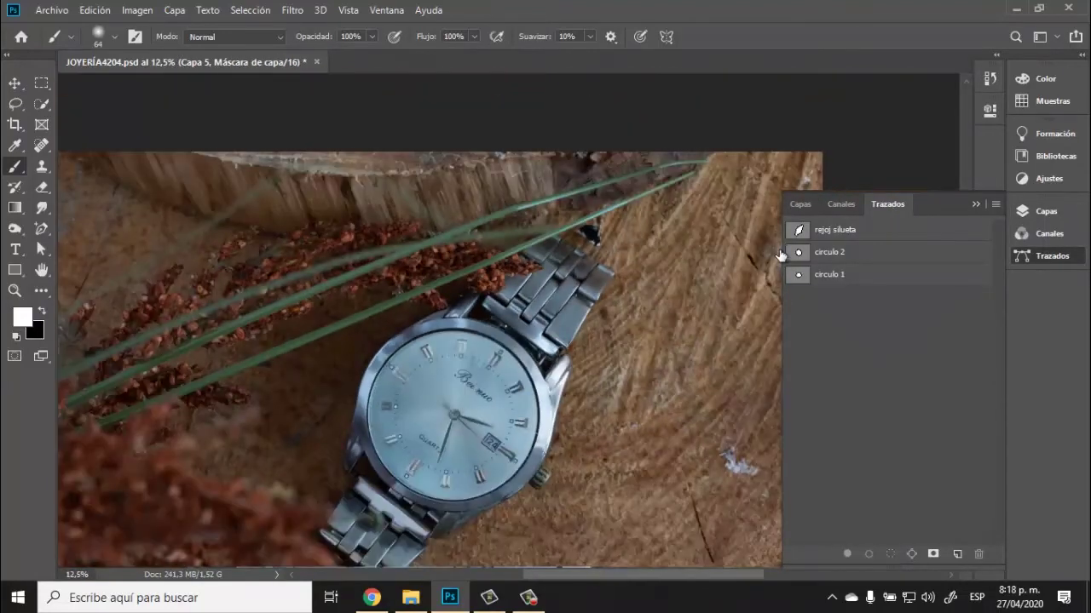
{"action": "left_click", "coordinate": [800, 205]}
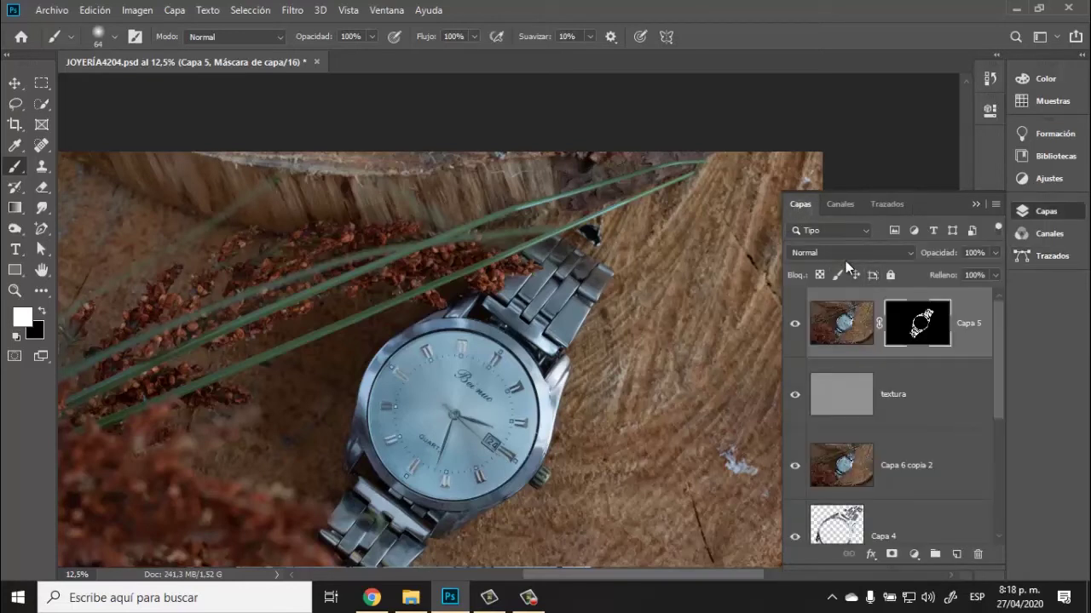
{"action": "left_click", "coordinate": [994, 252]}
{"action": "left_click_drag", "start_coordinate": [992, 271], "coordinate": [984, 272]}
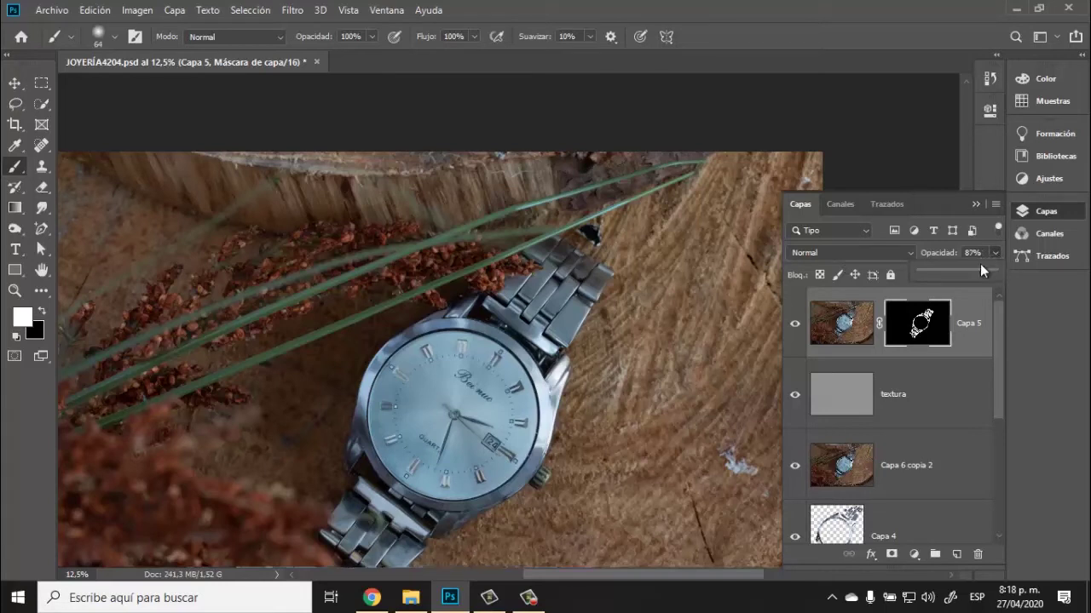
{"action": "left_click", "coordinate": [981, 254]}
Step: Set the opacity of Capa 5 to 80%, judging the smoothing on a close view of the bezel and bracelet
{"action": "left_click", "coordinate": [14, 290]}
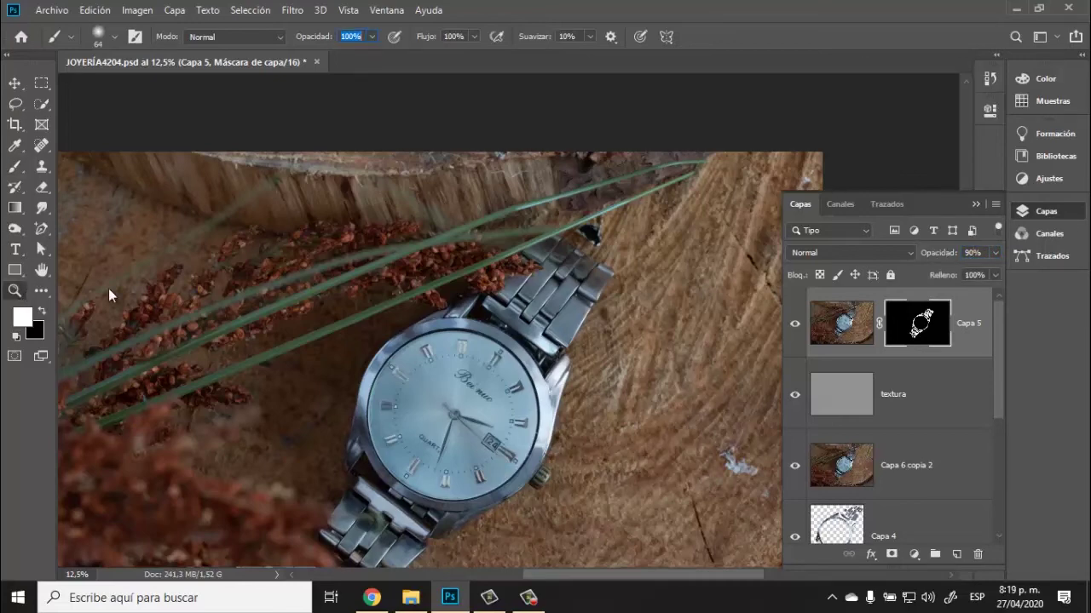
{"action": "left_click_drag", "start_coordinate": [639, 441], "coordinate": [640, 441]}
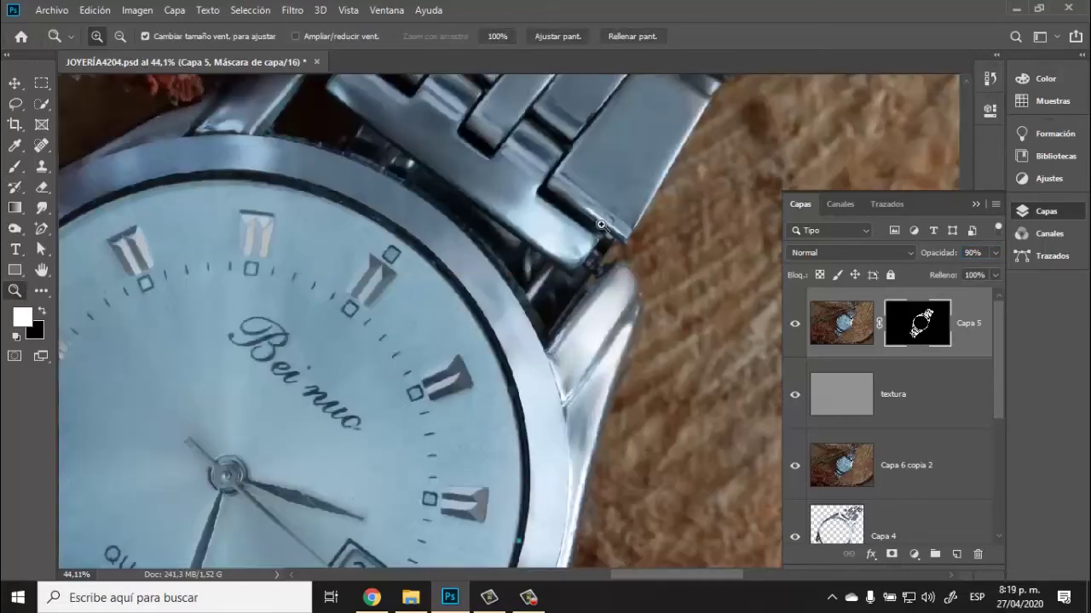
{"action": "left_click_drag", "start_coordinate": [429, 182], "coordinate": [561, 327]}
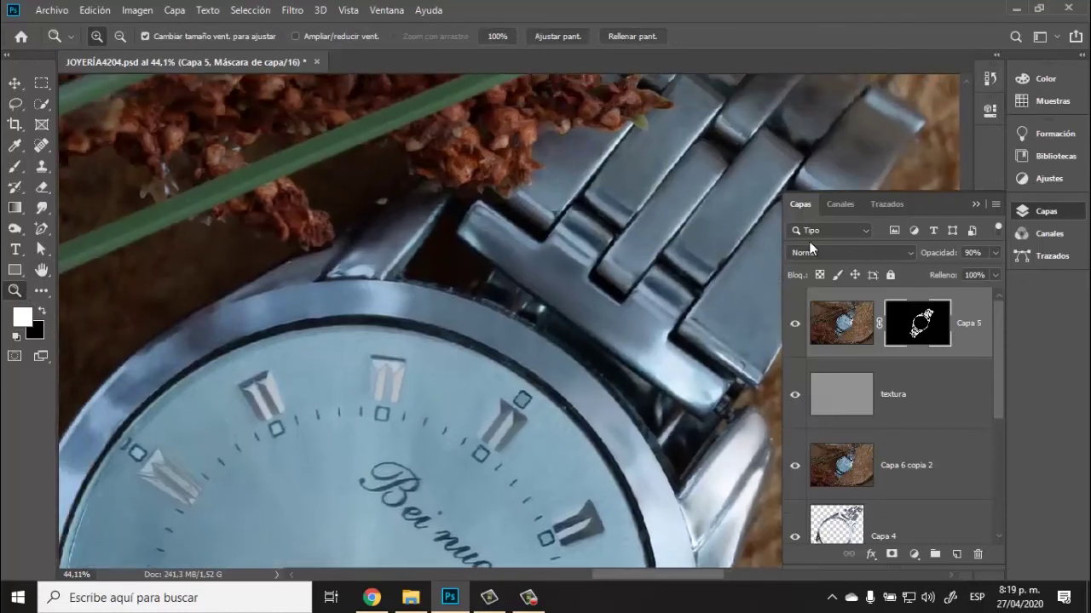
{"action": "left_click", "coordinate": [994, 253]}
{"action": "left_click_drag", "start_coordinate": [989, 273], "coordinate": [920, 278]}
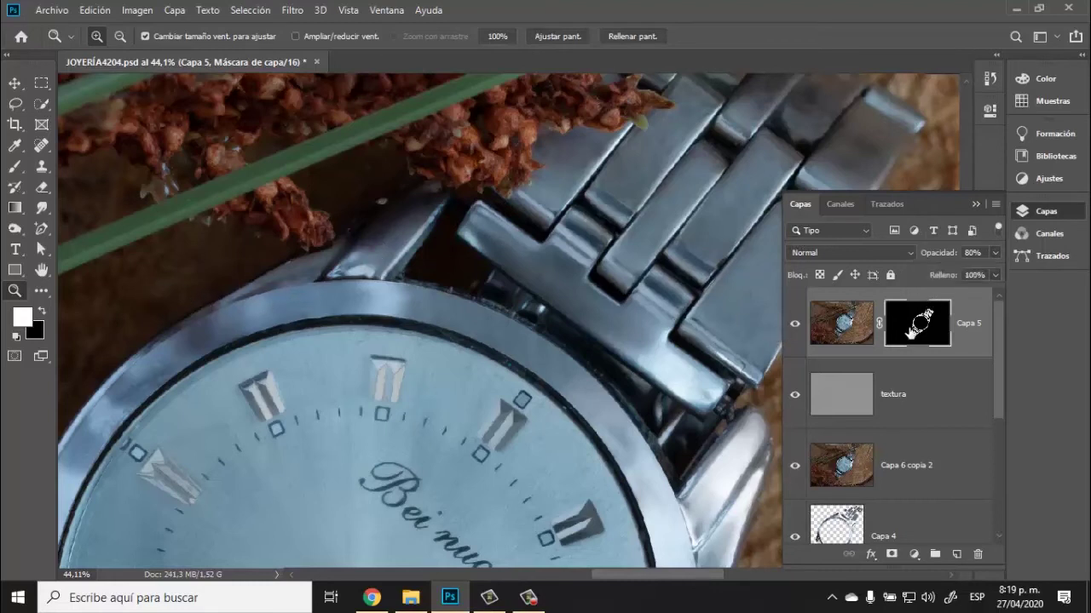
Step: Switch the Brush to black for correcting the Capa 5 mask and check its size and hardness
{"action": "key", "text": "b"}
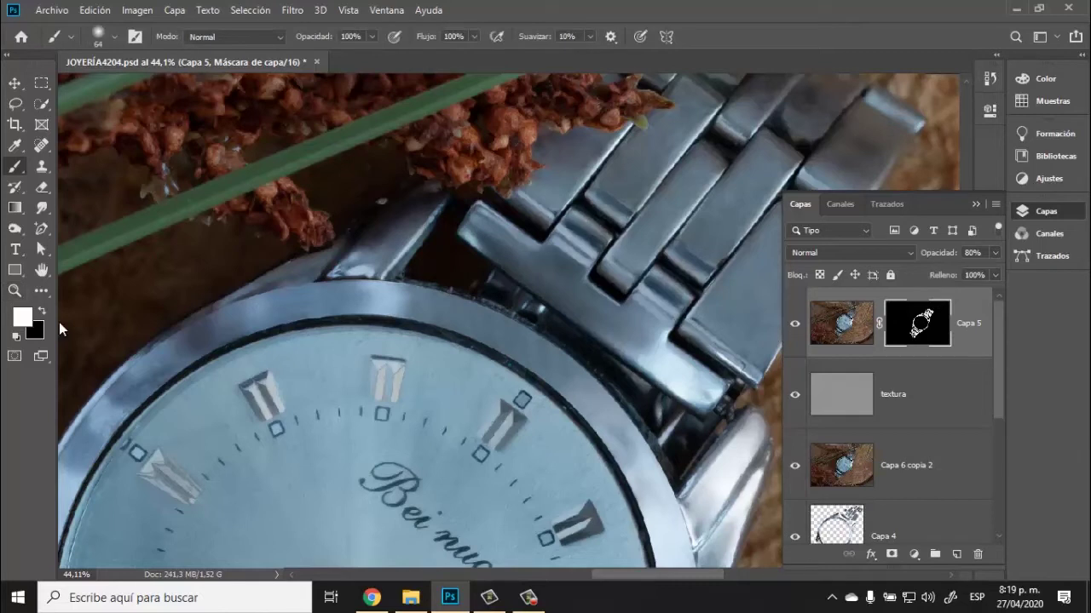
{"action": "left_click", "coordinate": [41, 312]}
{"action": "right_click", "coordinate": [444, 259]}
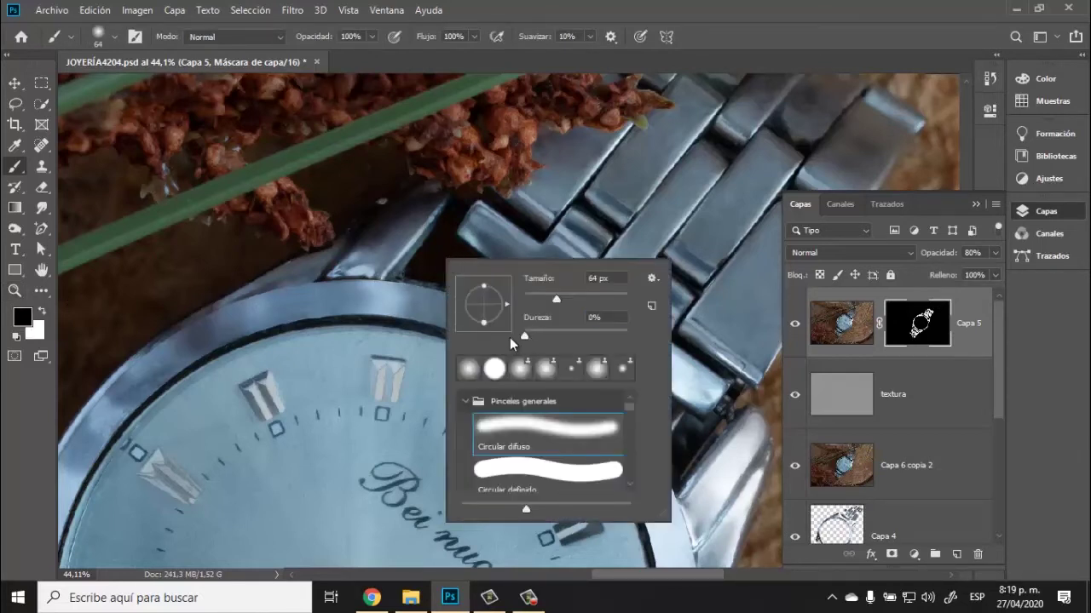
{"action": "key", "text": "Return"}
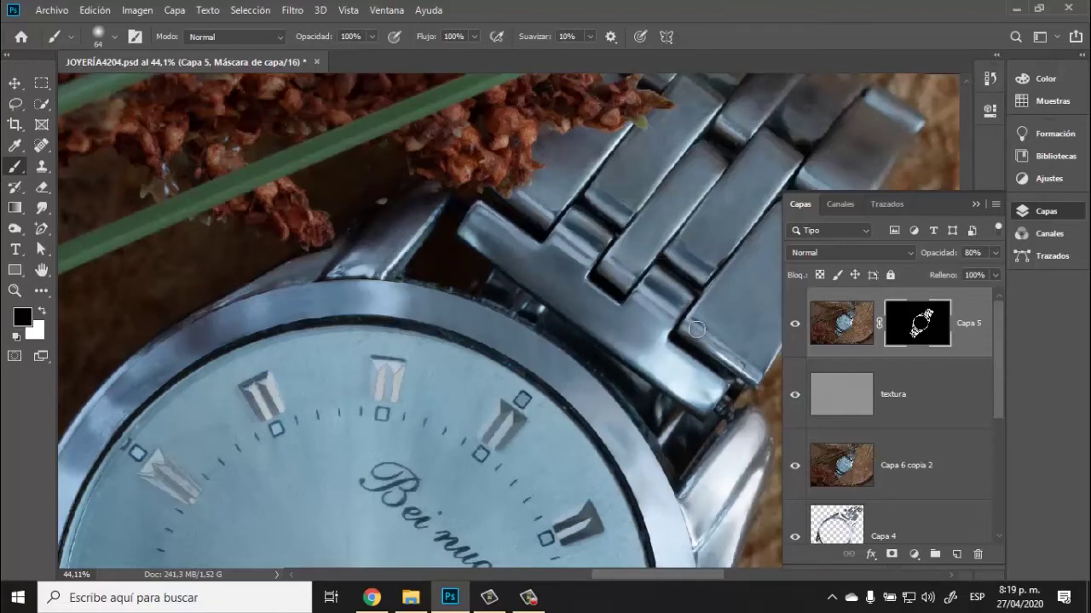
Step: Examine the smoothed metal on the bezel, lugs and both bracelet sections, and in the full image
{"action": "left_click_drag", "start_coordinate": [688, 483], "coordinate": [567, 354]}
{"action": "left_click_drag", "start_coordinate": [586, 505], "coordinate": [610, 383]}
{"action": "left_click_drag", "start_coordinate": [562, 531], "coordinate": [671, 259]}
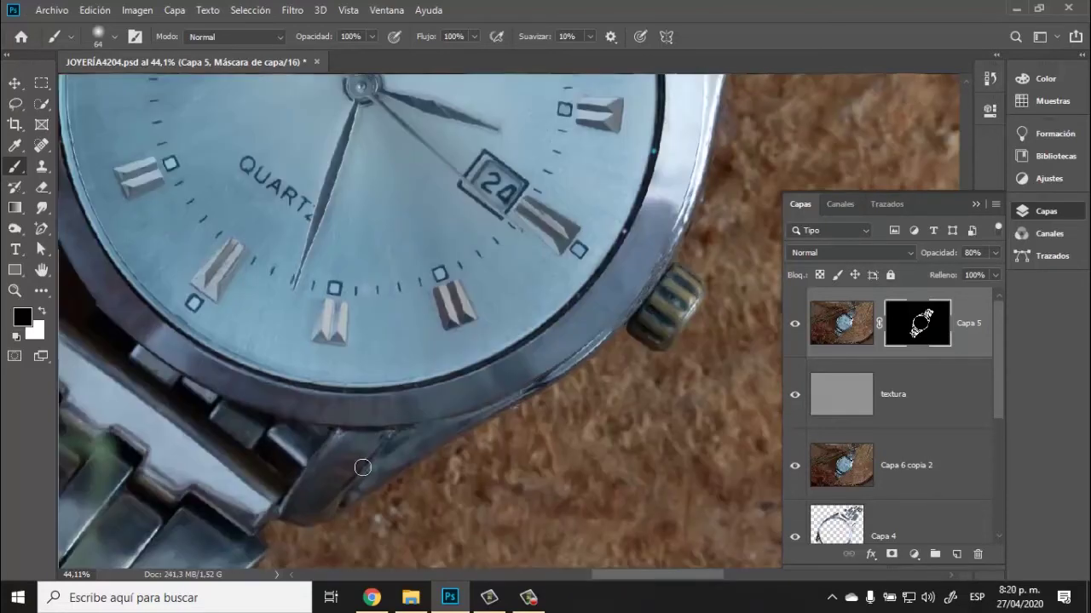
{"action": "left_click_drag", "start_coordinate": [155, 380], "coordinate": [521, 324]}
{"action": "left_click_drag", "start_coordinate": [365, 201], "coordinate": [329, 136]}
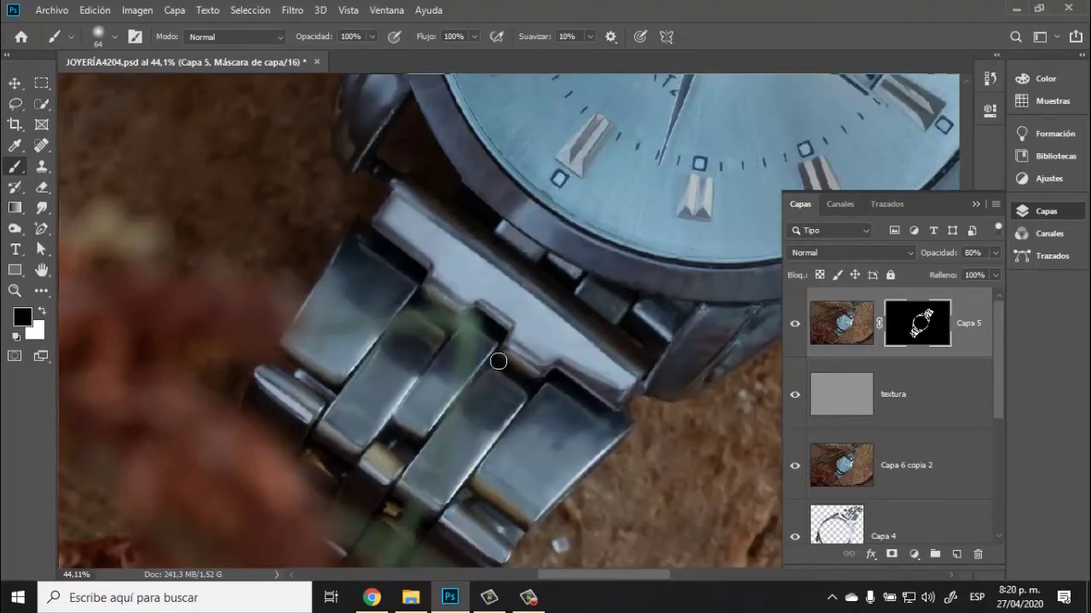
{"action": "scroll", "coordinate": [501, 375], "scroll_direction": "down", "scroll_amount": 4}
{"action": "scroll", "coordinate": [501, 374], "scroll_direction": "left", "scroll_amount": 2}
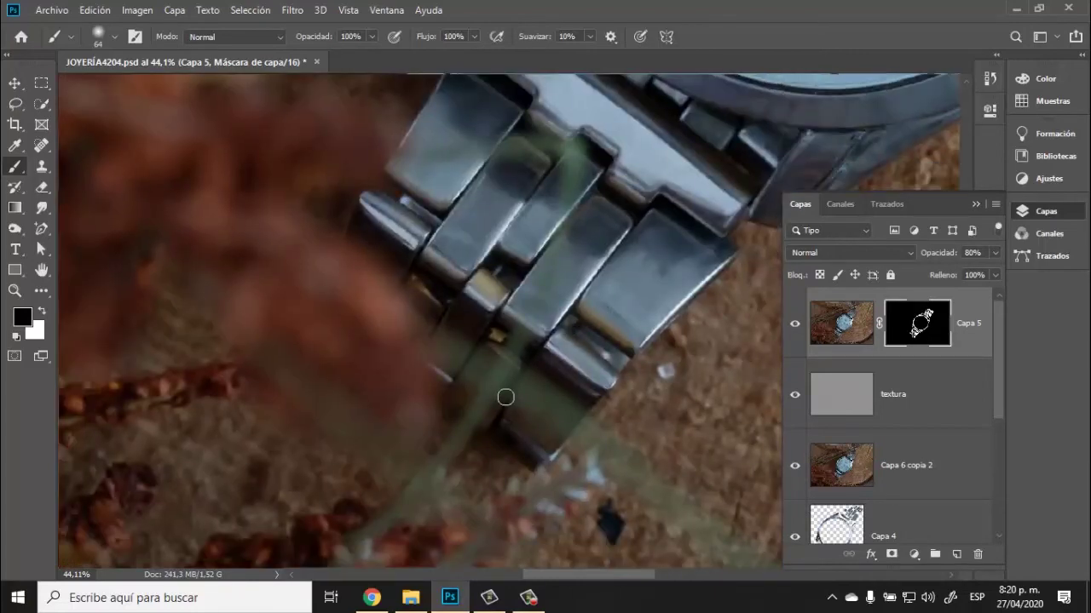
{"action": "key", "text": "ctrl+minus"}
{"action": "left_click_drag", "start_coordinate": [466, 98], "coordinate": [398, 513]}
{"action": "left_click_drag", "start_coordinate": [497, 136], "coordinate": [202, 190]}
{"action": "left_click_drag", "start_coordinate": [444, 529], "coordinate": [482, 358]}
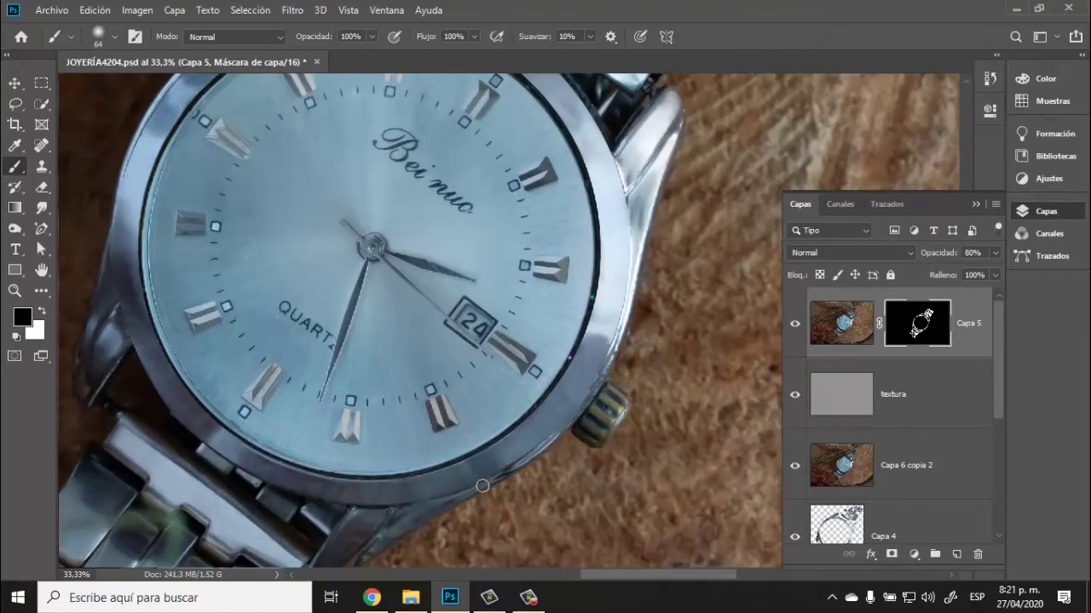
{"action": "scroll", "coordinate": [781, 334], "scroll_direction": "down", "scroll_amount": 4}
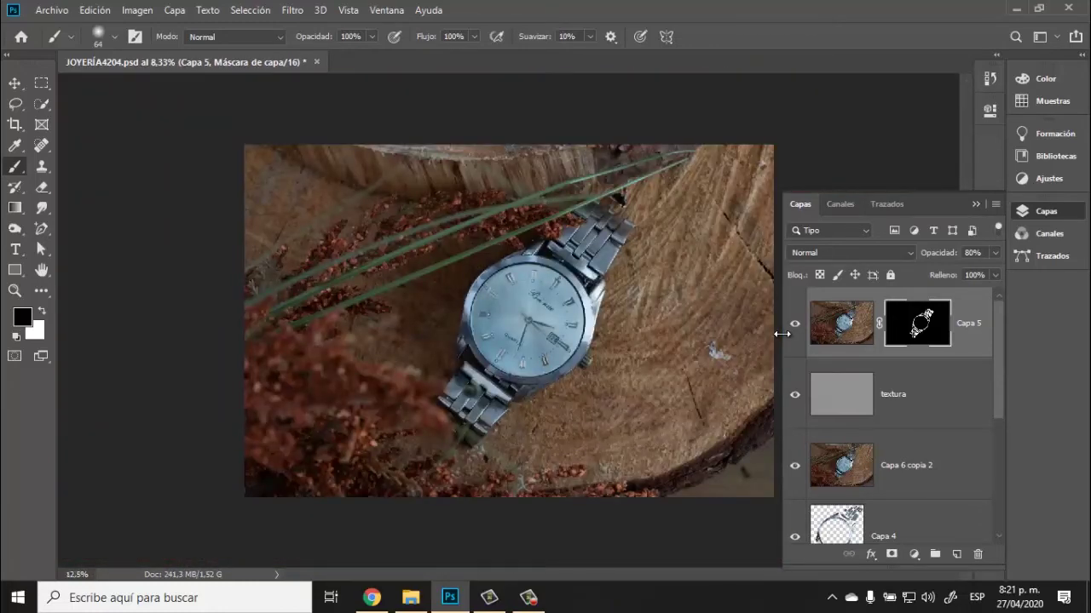
{"action": "scroll", "coordinate": [781, 334], "scroll_direction": "up", "scroll_amount": 1}
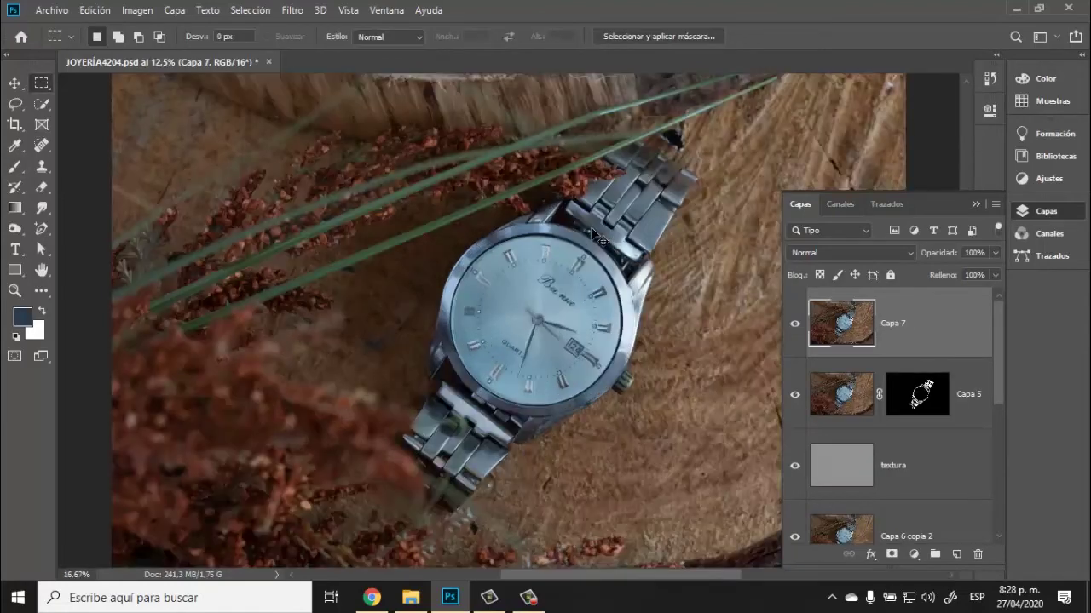
Step: Examine the retouched bezel and upper bracelet links up close with Capa 7 active
{"action": "key", "text": "ctrl+plus"}
{"action": "key", "text": "ctrl+plus"}
{"action": "key", "text": "ctrl+plus"}
{"action": "key", "text": "ctrl+plus"}
{"action": "key", "text": "ctrl+plus"}
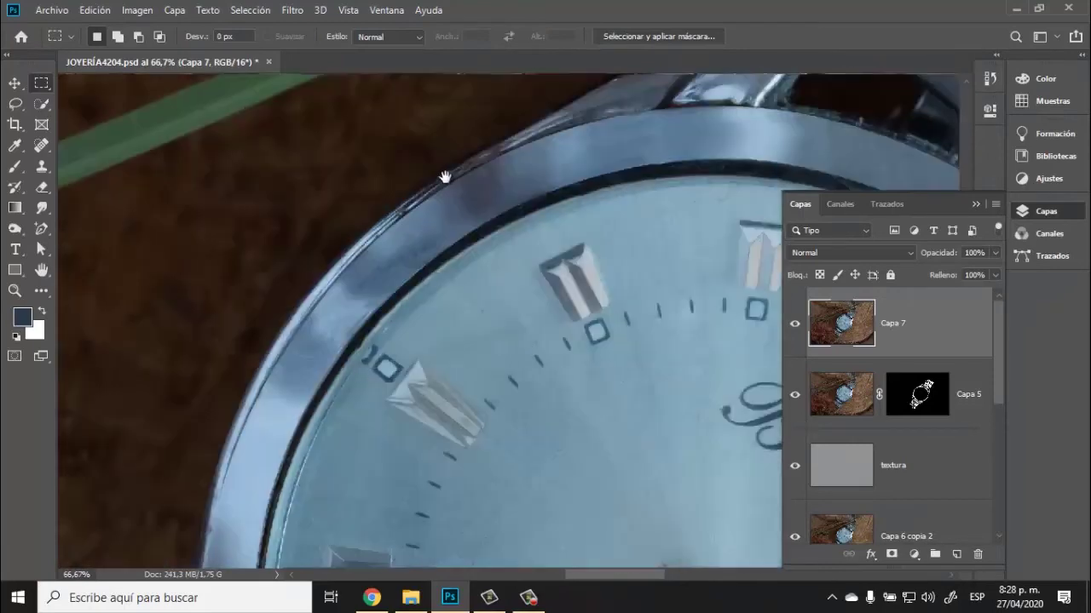
{"action": "left_click_drag", "start_coordinate": [443, 179], "coordinate": [212, 178]}
{"action": "left_click_drag", "start_coordinate": [592, 211], "coordinate": [205, 176]}
{"action": "scroll", "coordinate": [509, 254], "scroll_direction": "up", "scroll_amount": 6}
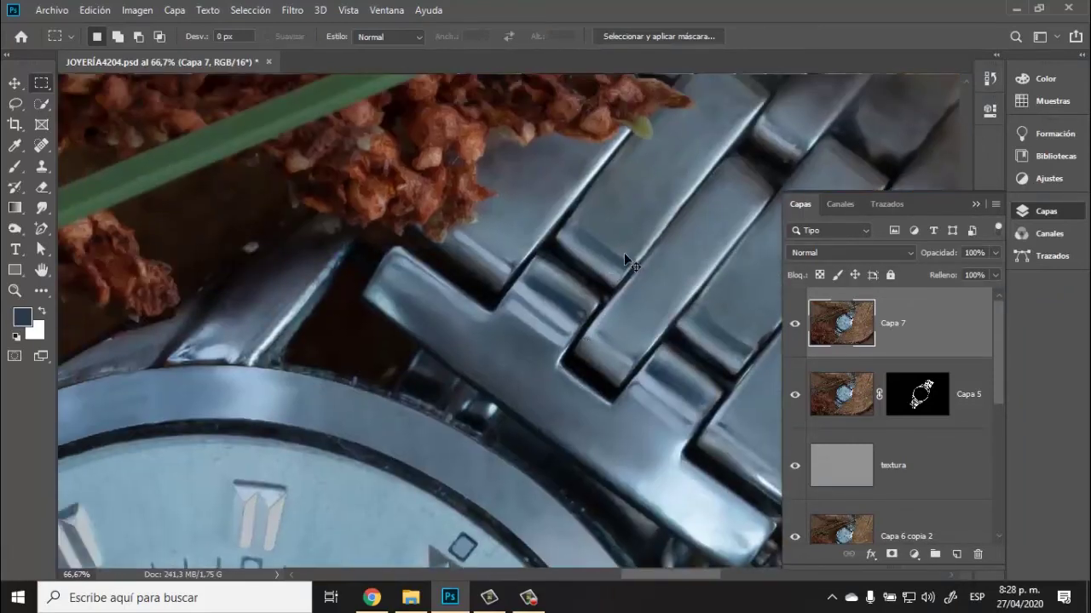
{"action": "key", "text": "ctrl+minus"}
{"action": "key", "text": "ctrl+minus"}
{"action": "key", "text": "ctrl+minus"}
{"action": "key", "text": "ctrl+minus"}
{"action": "left_click_drag", "start_coordinate": [537, 313], "coordinate": [540, 192]}
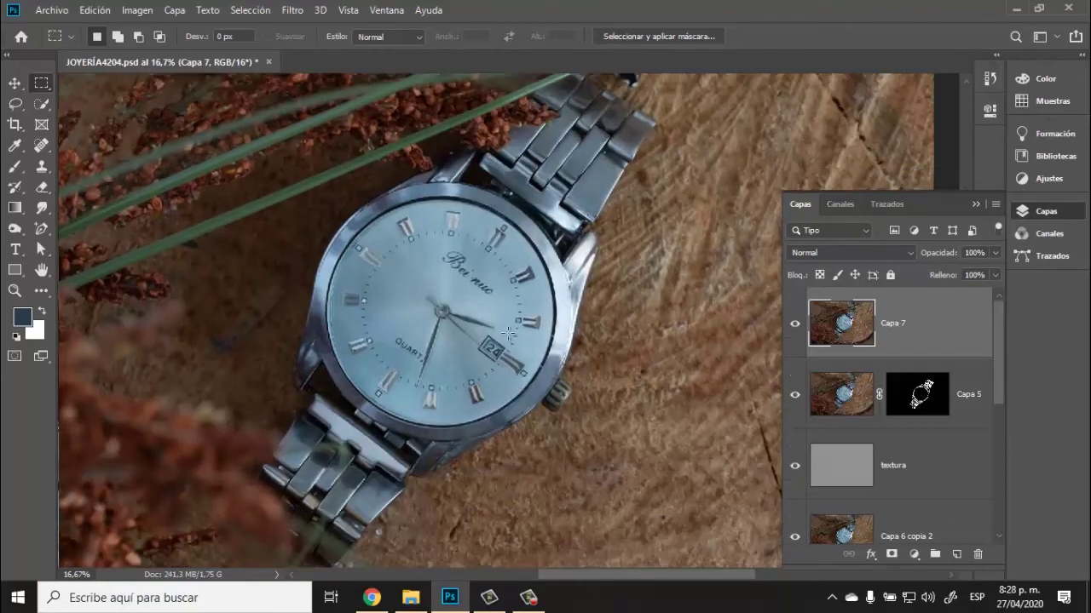
Step: Load the rejoj silueta path as a selection and subtract circulo 1 so only the watch metal is selected
{"action": "left_click", "coordinate": [893, 207]}
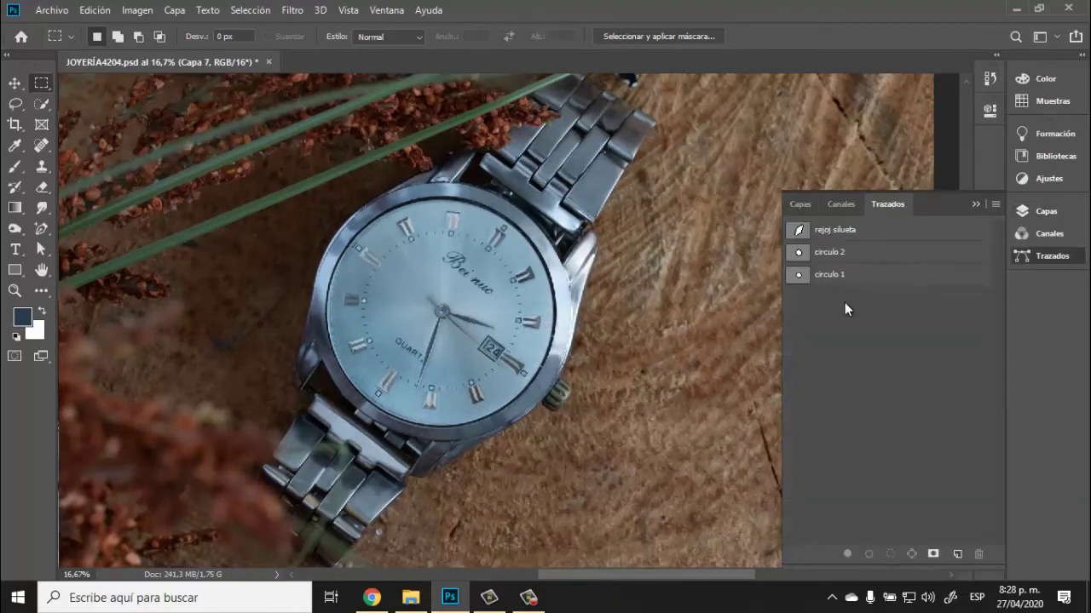
{"action": "left_click", "coordinate": [799, 232], "text": "ctrl"}
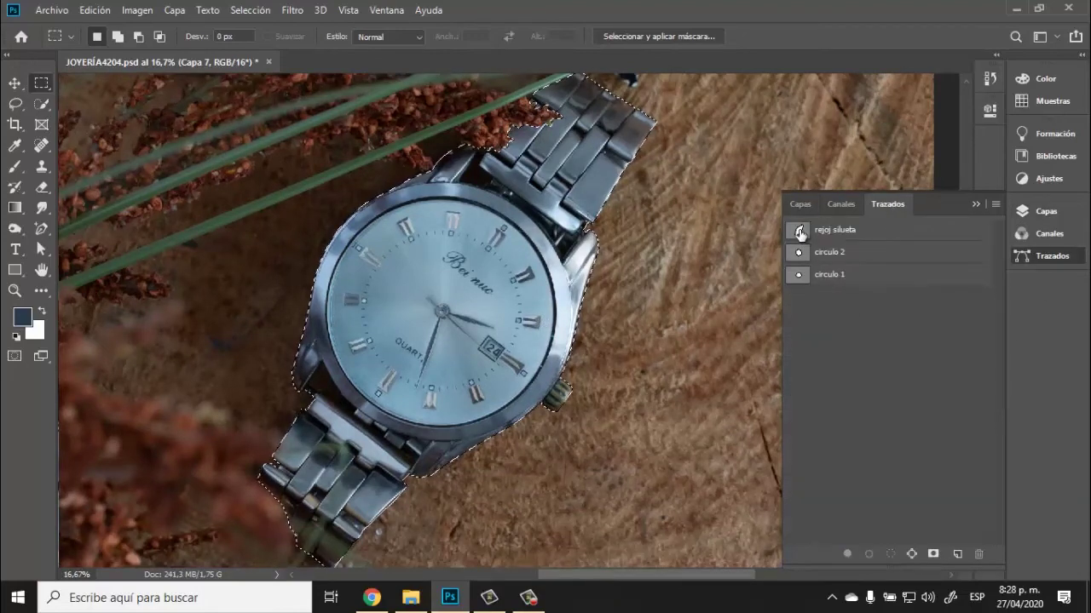
{"action": "left_click", "coordinate": [798, 275], "text": "ctrl+alt"}
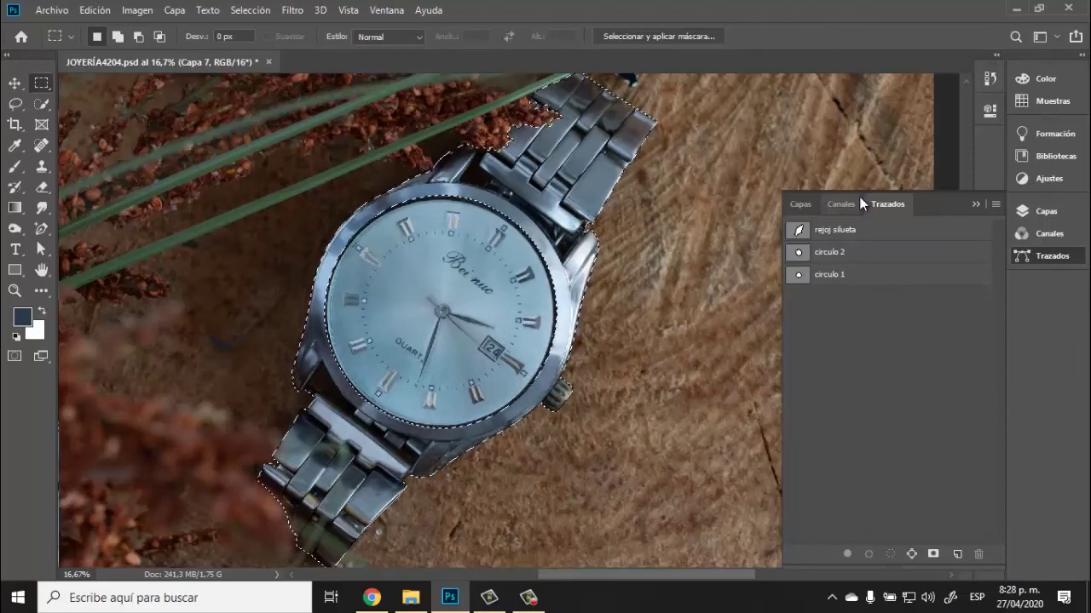
{"action": "left_click", "coordinate": [837, 206]}
{"action": "left_click", "coordinate": [805, 205]}
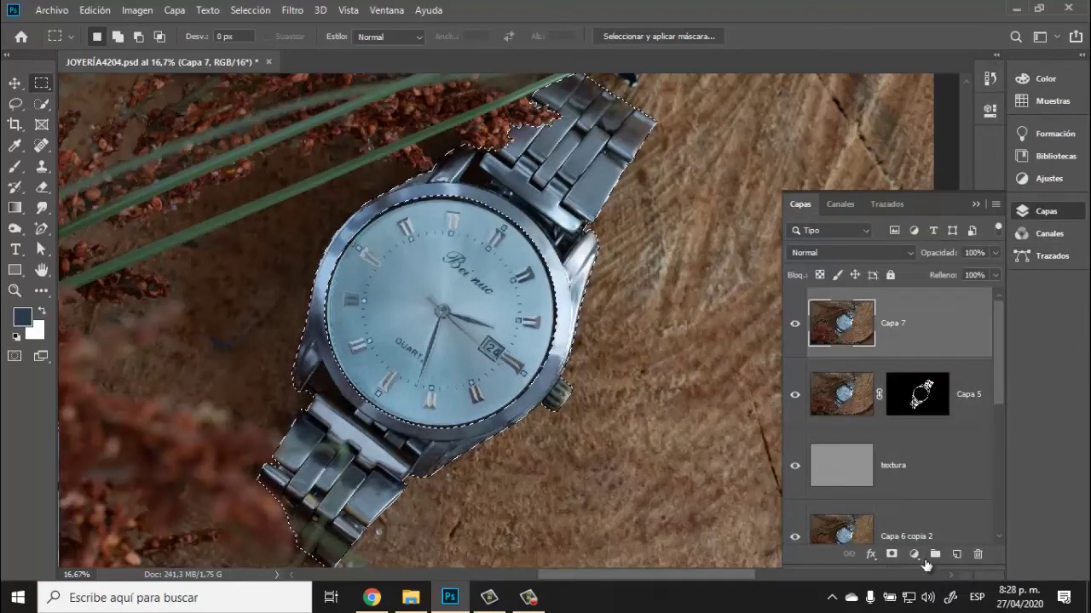
Step: Add a Levels adjustment masked to the watch metal, try the Aumentar contraste 3 preset and settle on Aumentar contraste 2
{"action": "left_click", "coordinate": [913, 553]}
{"action": "left_click", "coordinate": [943, 335]}
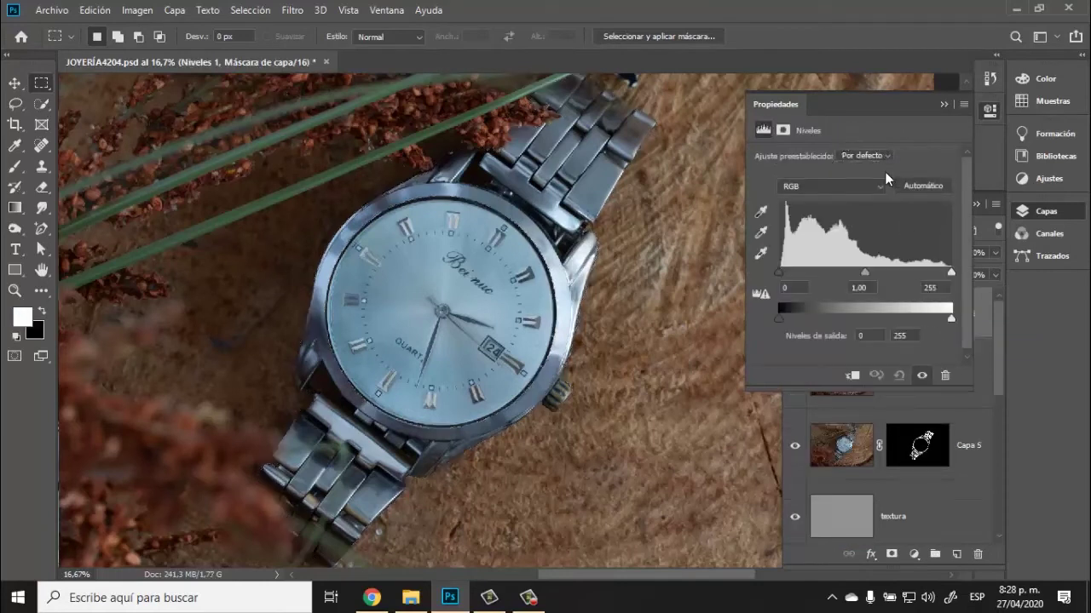
{"action": "left_click", "coordinate": [873, 162]}
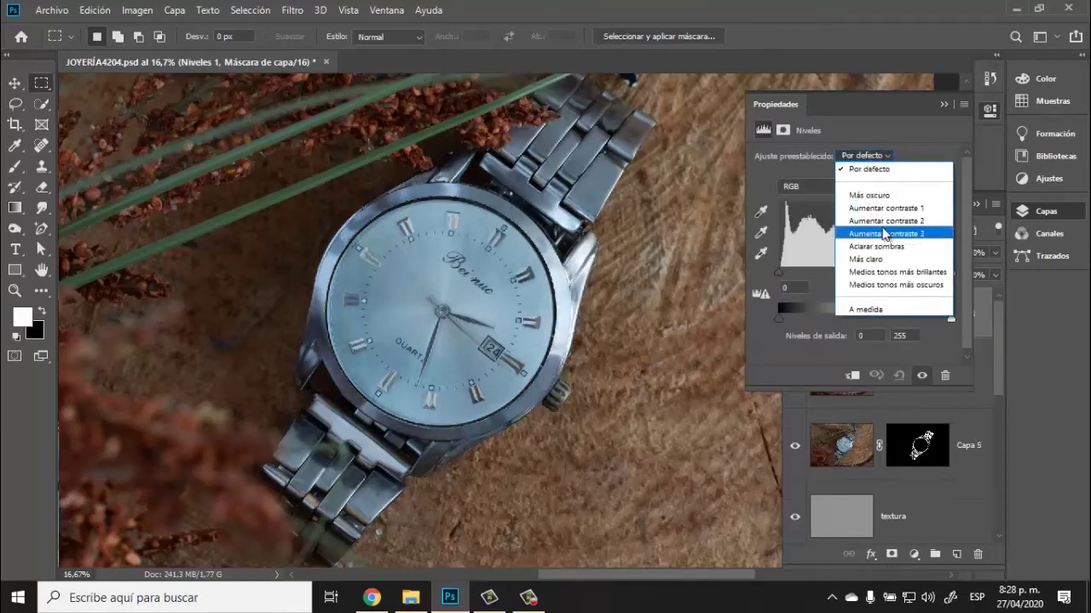
{"action": "left_click", "coordinate": [860, 218]}
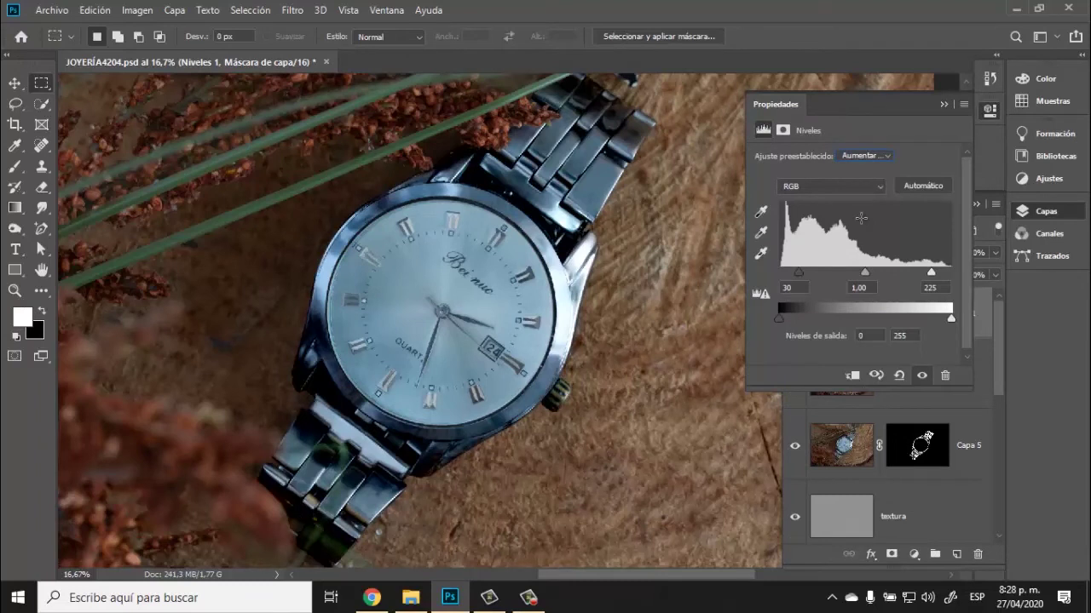
{"action": "left_click", "coordinate": [886, 156]}
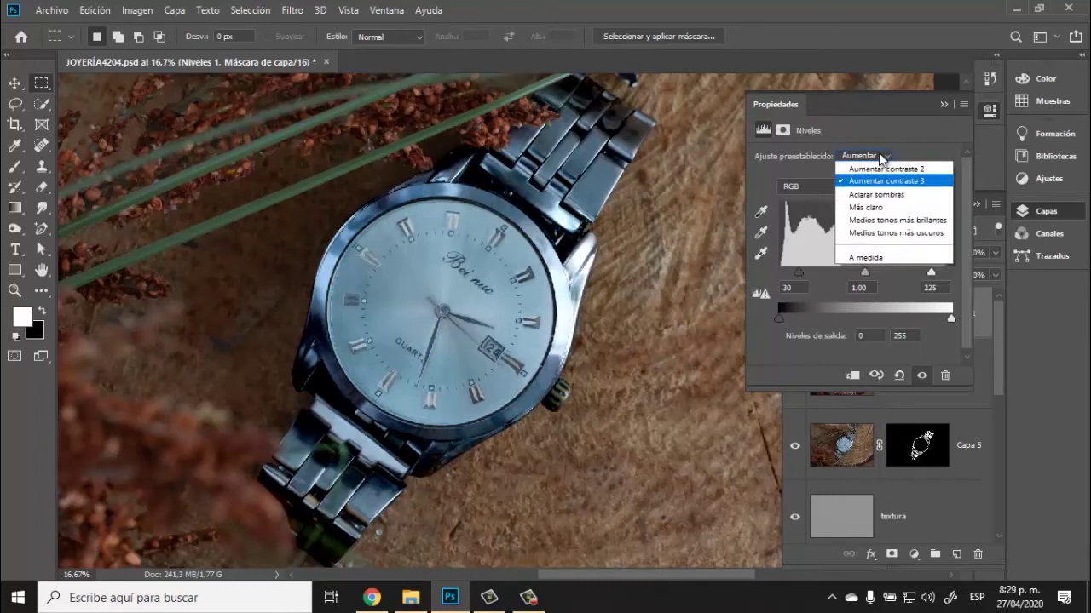
{"action": "left_click", "coordinate": [869, 224]}
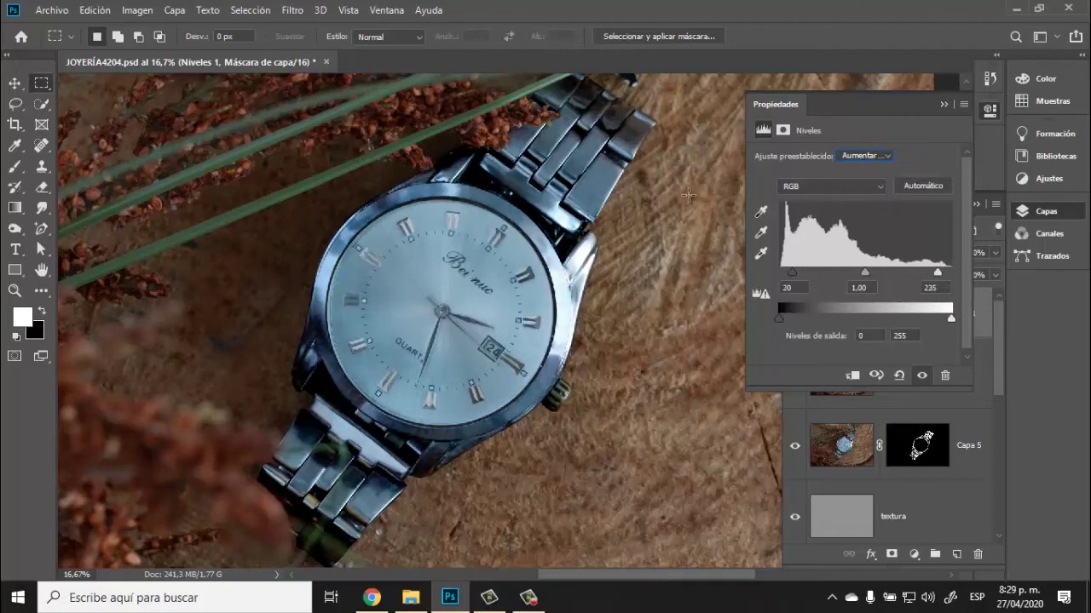
{"action": "key", "text": "ctrl+minus"}
{"action": "key", "text": "ctrl+minus"}
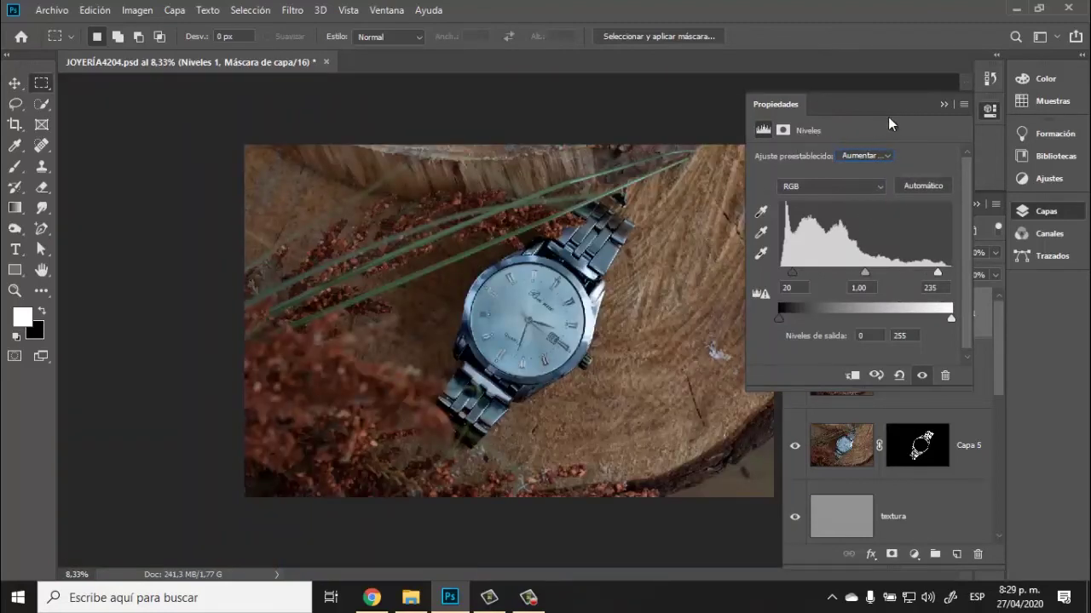
{"action": "left_click", "coordinate": [944, 103]}
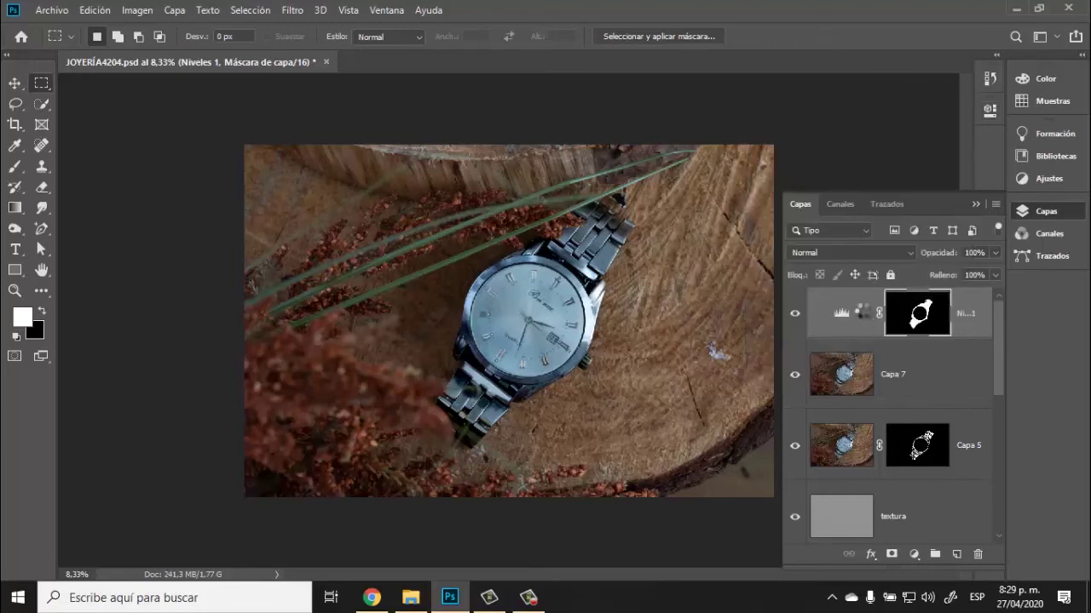
Step: Stamp all visible layers into a new top layer and hide every layer between it and Fondo
{"action": "key", "text": "ctrl+shift+alt+e"}
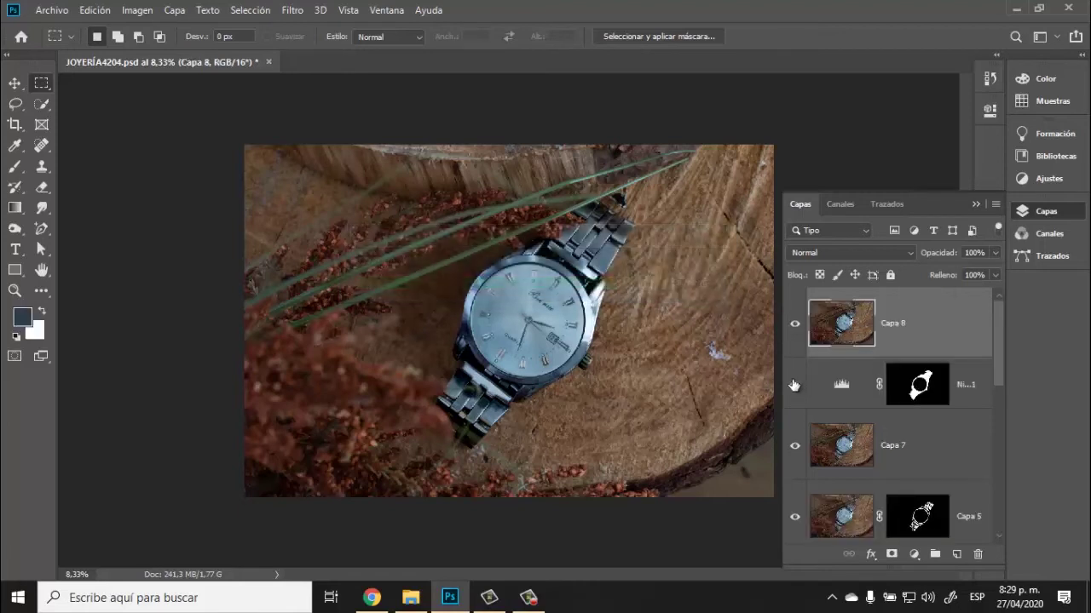
{"action": "scroll", "coordinate": [789, 393], "scroll_direction": "down", "scroll_amount": 10}
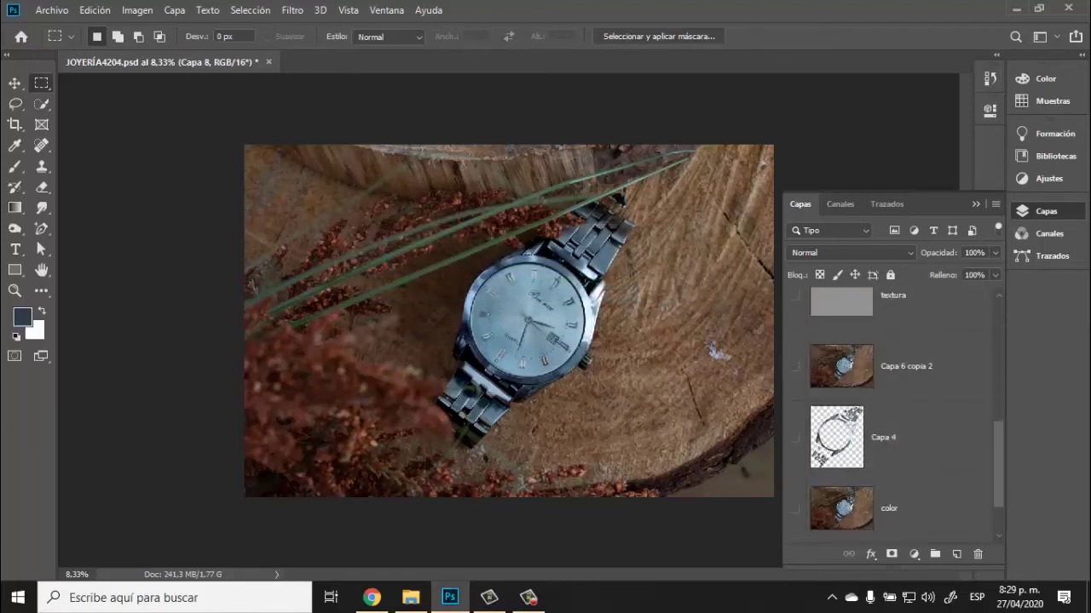
{"action": "scroll", "coordinate": [796, 345], "scroll_direction": "up", "scroll_amount": 10}
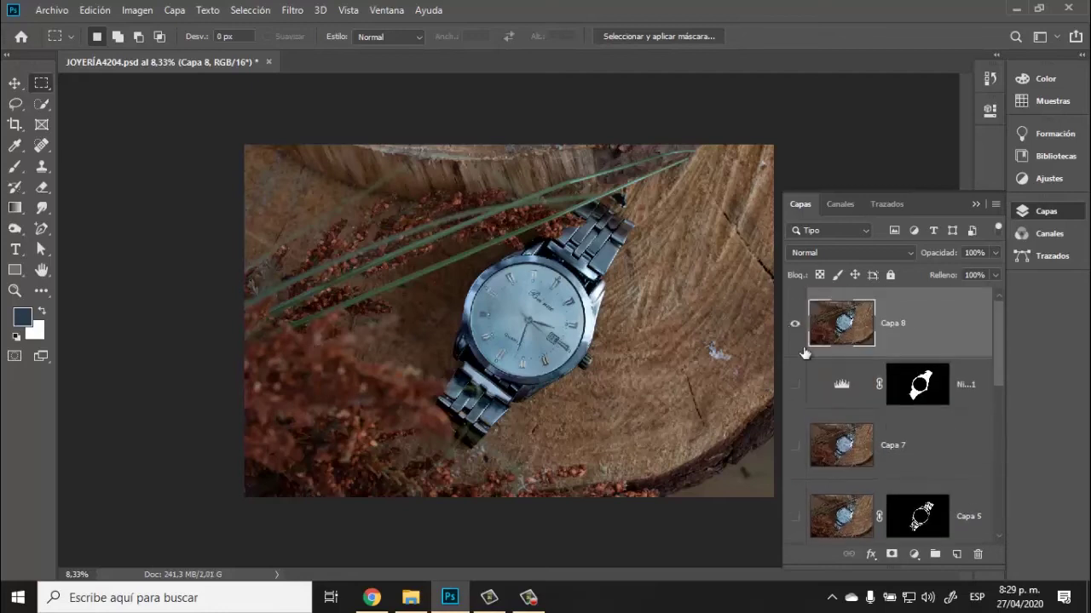
{"action": "scroll", "coordinate": [809, 367], "scroll_direction": "down", "scroll_amount": 10}
{"action": "left_click", "coordinate": [795, 509]}
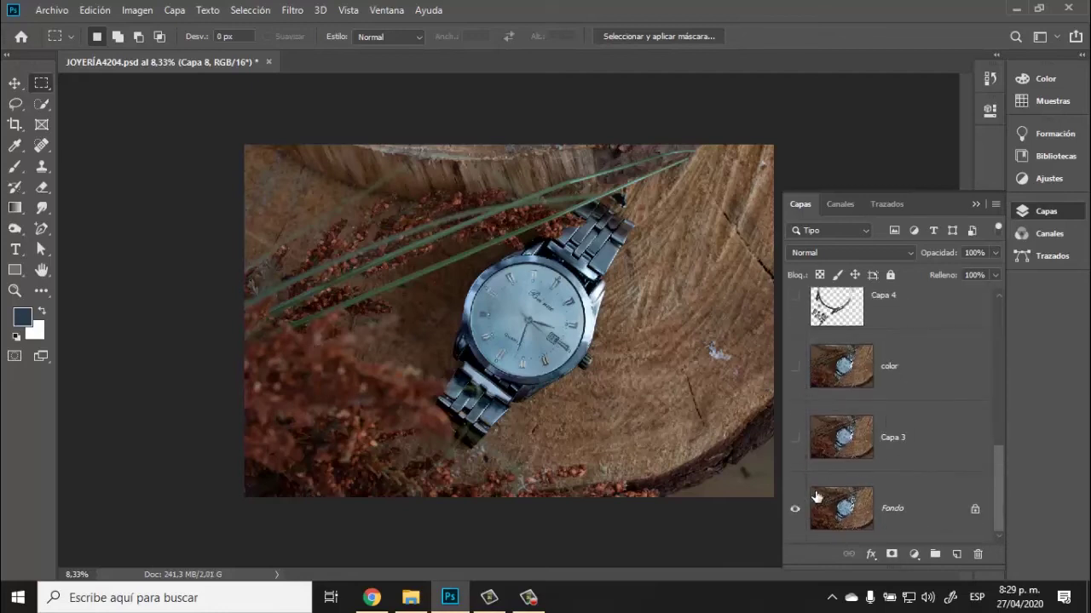
{"action": "scroll", "coordinate": [906, 378], "scroll_direction": "up", "scroll_amount": 10}
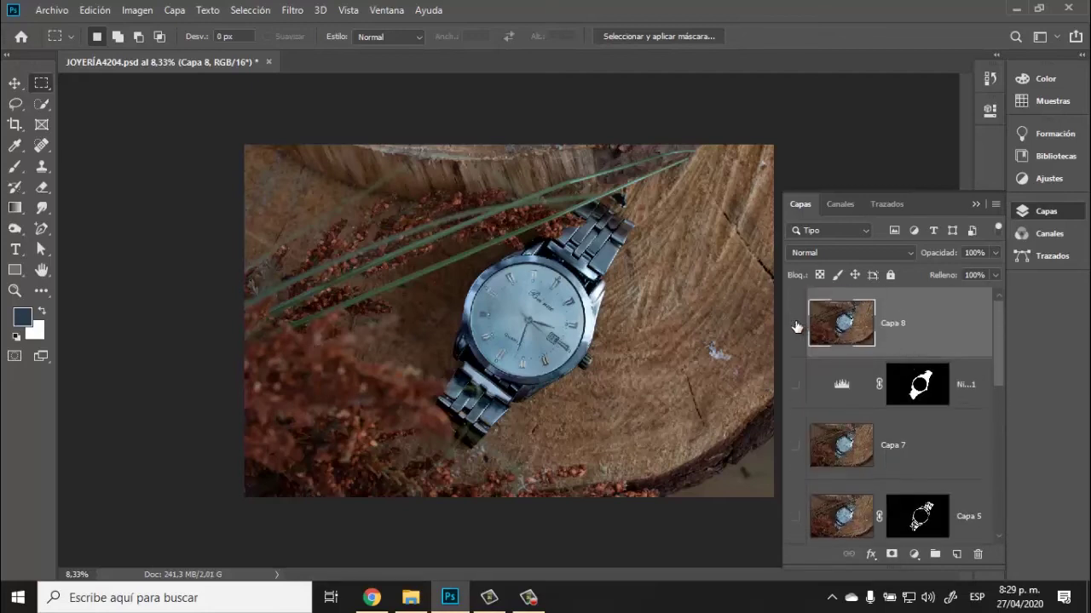
Step: Compare the stamped Capa 8 with the original Fondo image by switching its visibility off and on
{"action": "left_click", "coordinate": [796, 327]}
{"action": "left_click", "coordinate": [795, 325]}
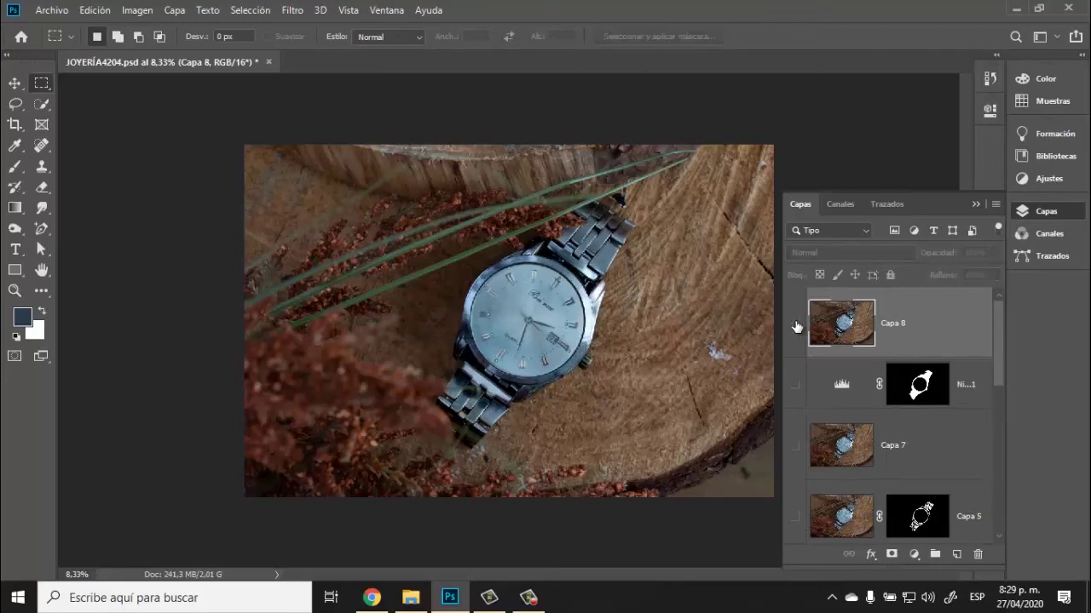
{"action": "left_click", "coordinate": [796, 327]}
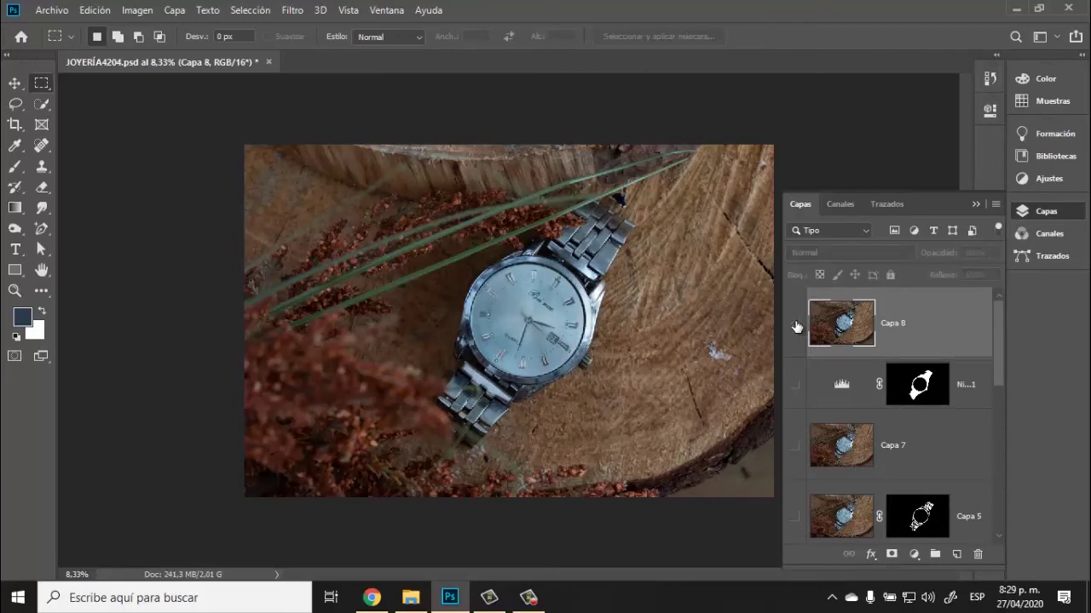
{"action": "left_click", "coordinate": [796, 327]}
{"action": "left_click", "coordinate": [796, 327]}
{"action": "left_click", "coordinate": [795, 325]}
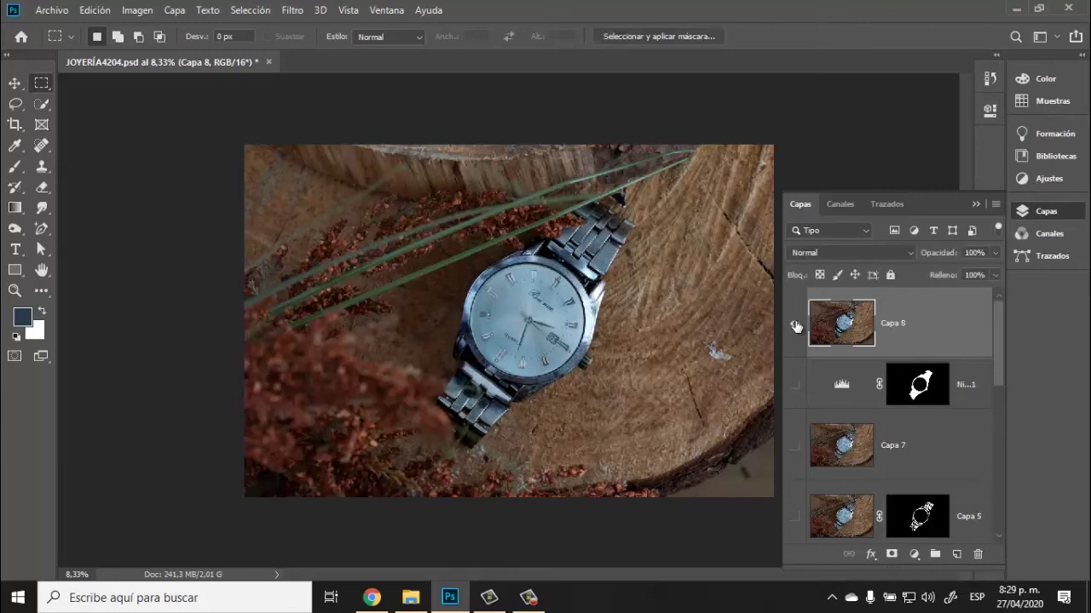
{"action": "left_click", "coordinate": [795, 322]}
{"action": "left_click", "coordinate": [796, 320]}
Step: With Capa 8 hidden and Levels shown over Capa 7, soften the contrast by lowering the black input and raising the white input to about 244
{"action": "left_click", "coordinate": [796, 330]}
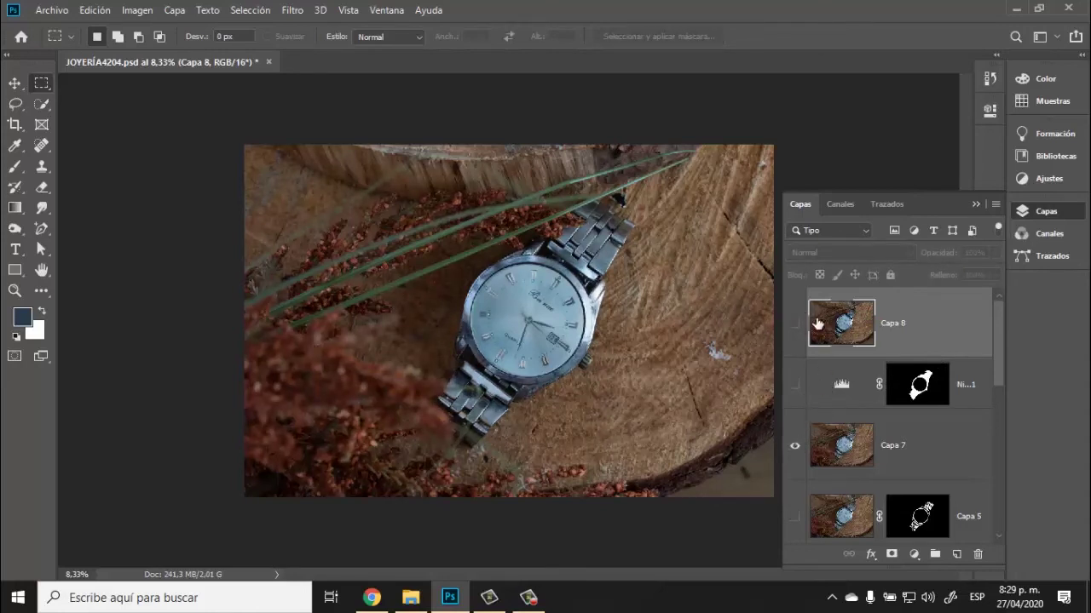
{"action": "left_click", "coordinate": [794, 384]}
{"action": "double_click", "coordinate": [834, 383]}
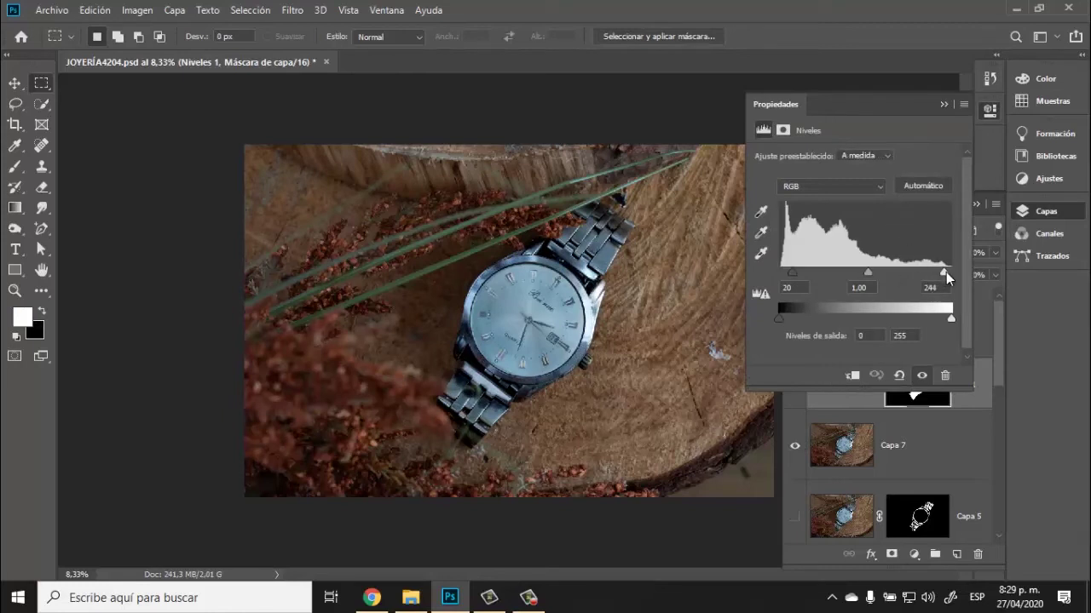
{"action": "left_click_drag", "start_coordinate": [946, 272], "coordinate": [946, 274]}
{"action": "left_click_drag", "start_coordinate": [794, 272], "coordinate": [785, 274]}
{"action": "left_click", "coordinate": [946, 104]}
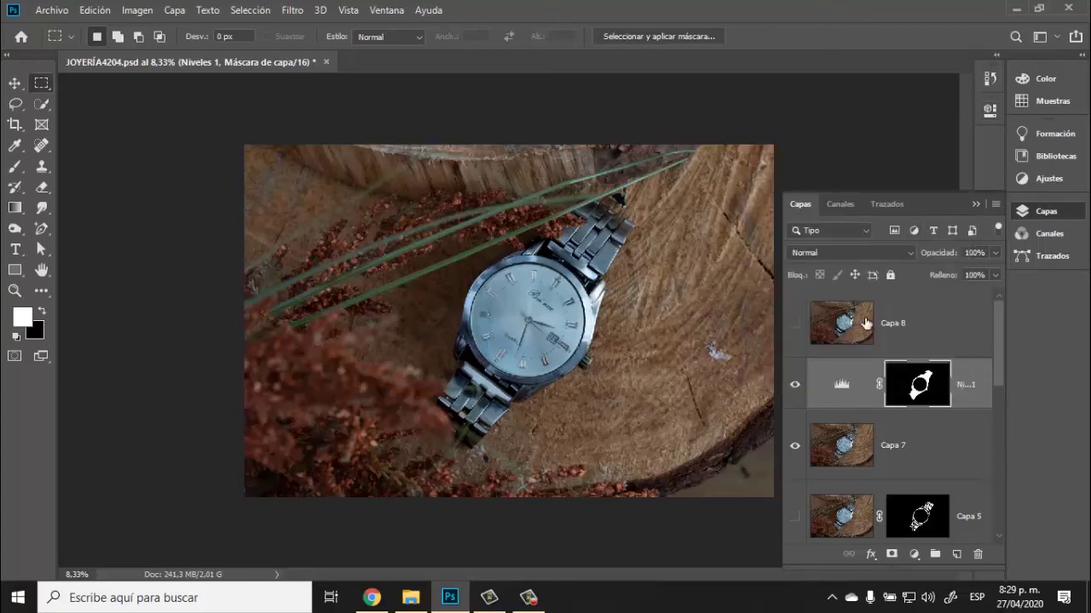
Step: Replace the outdated Capa 8 with a newly stamped visible layer, and hide the Levels layer and Capa 7
{"action": "left_click", "coordinate": [918, 322]}
{"action": "key", "text": "Delete"}
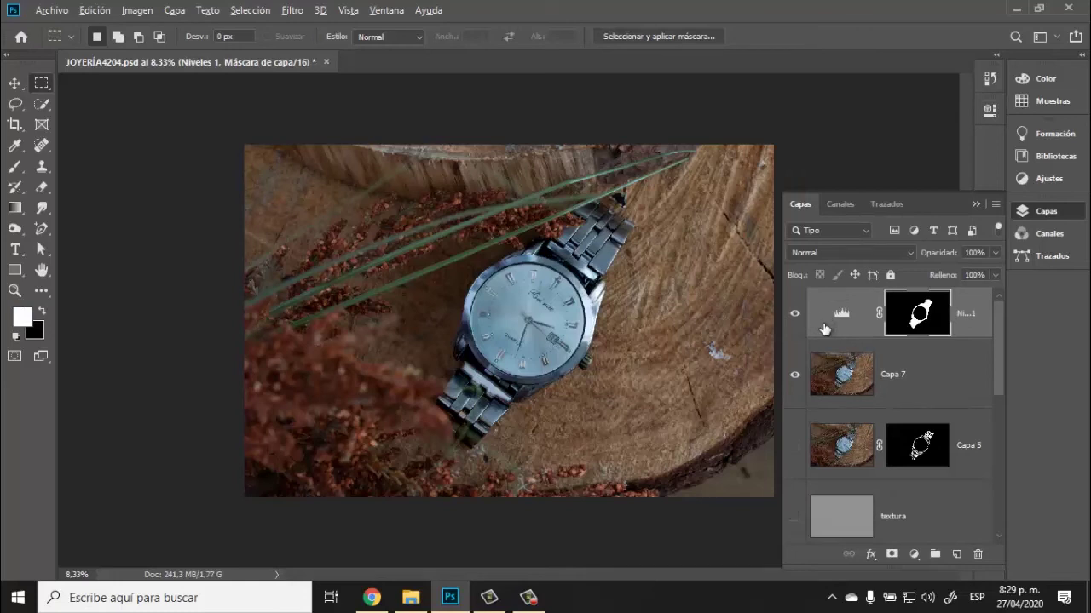
{"action": "key", "text": "ctrl+z"}
{"action": "left_click", "coordinate": [797, 387]}
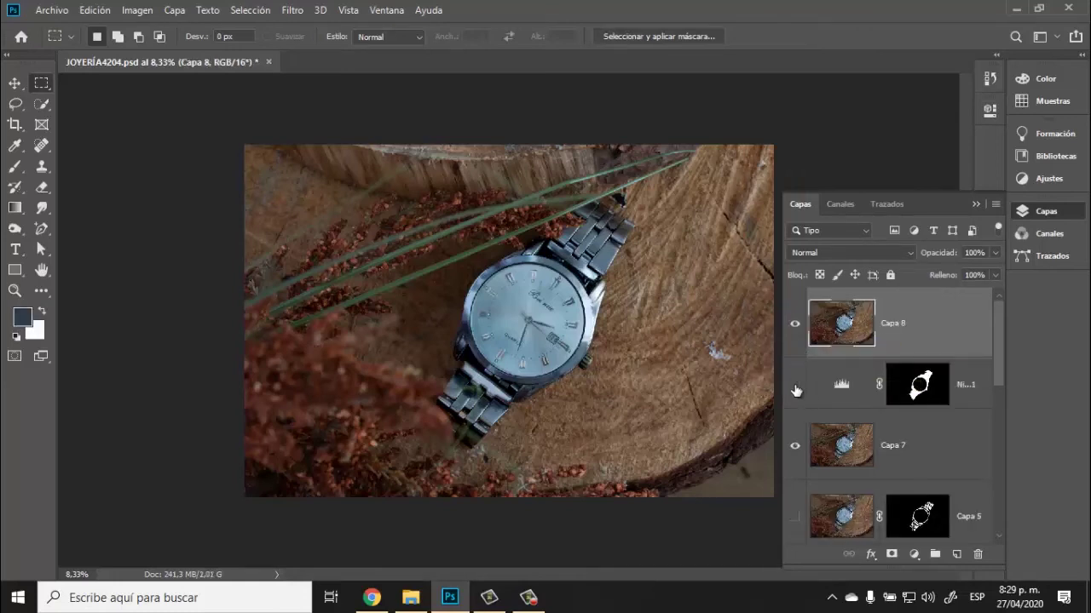
{"action": "left_click", "coordinate": [797, 447]}
Step: Compare the newly stamped layer with the original photo by repeatedly switching its visibility off and on
{"action": "left_click", "coordinate": [798, 327]}
{"action": "left_click", "coordinate": [797, 326]}
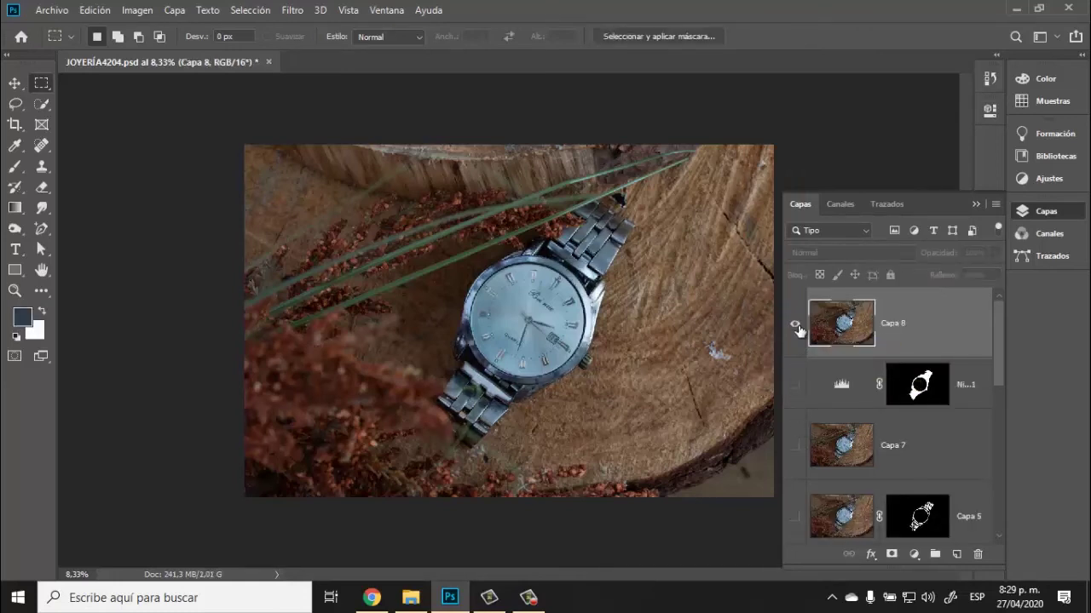
{"action": "left_click", "coordinate": [796, 327]}
{"action": "left_click", "coordinate": [797, 326]}
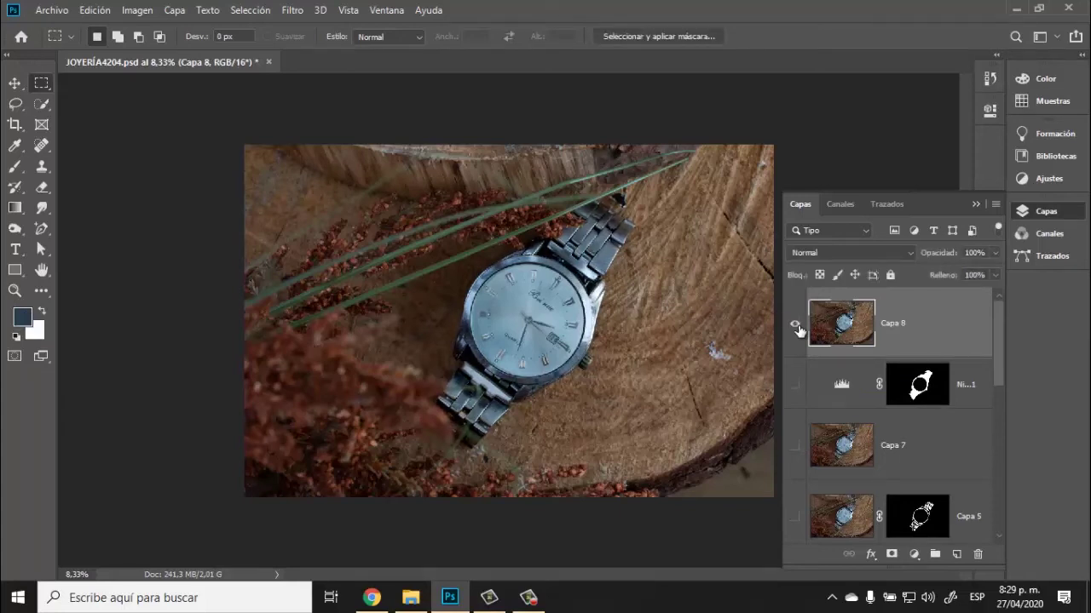
{"action": "left_click", "coordinate": [797, 326]}
{"action": "left_click", "coordinate": [797, 326]}
Step: Load the Levels mask as a selection and add a Hue/Saturation adjustment for the watch metal with Colorear enabled
{"action": "left_click", "coordinate": [924, 397], "text": "ctrl"}
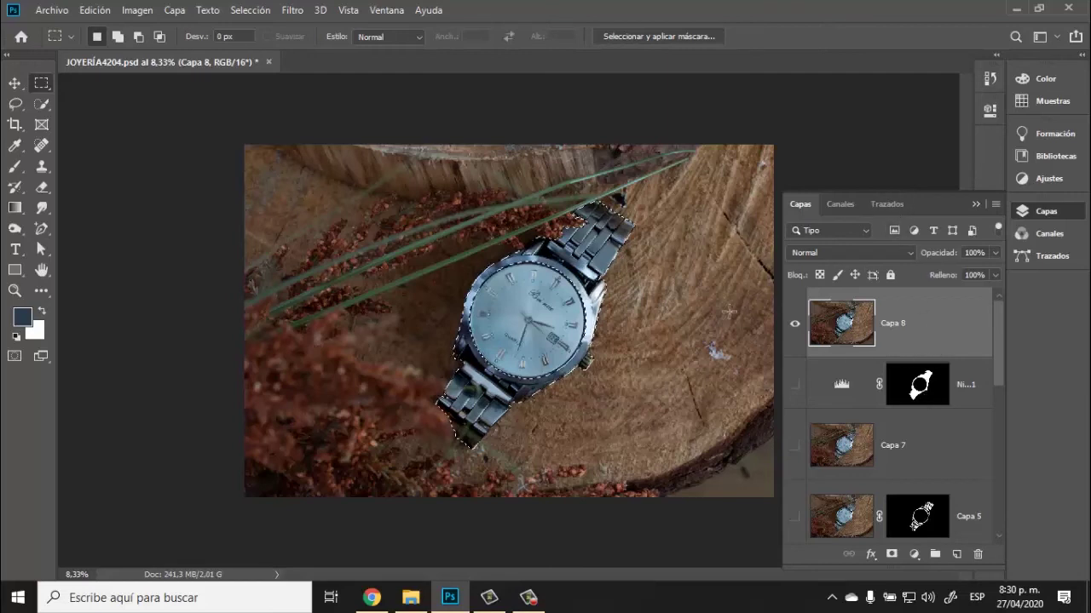
{"action": "left_click", "coordinate": [871, 555]}
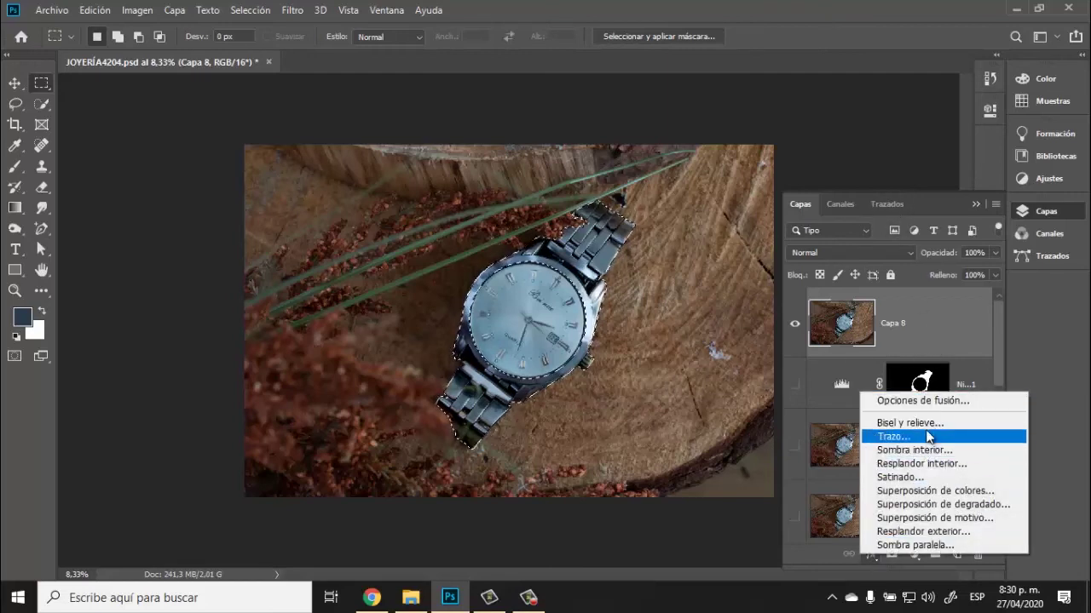
{"action": "left_click", "coordinate": [824, 555]}
{"action": "left_click", "coordinate": [915, 554]}
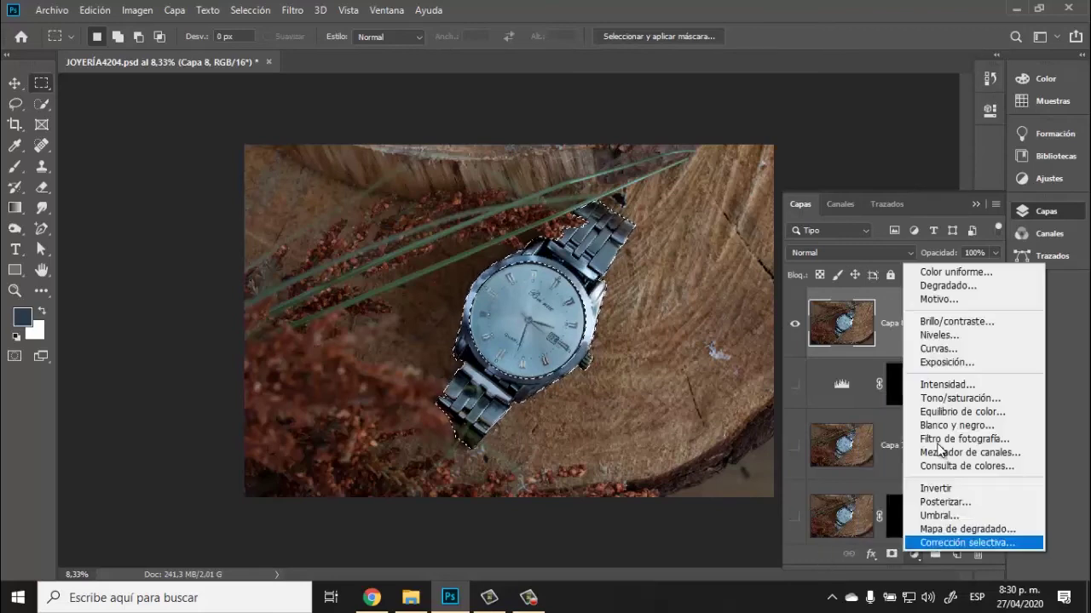
{"action": "left_click", "coordinate": [953, 397]}
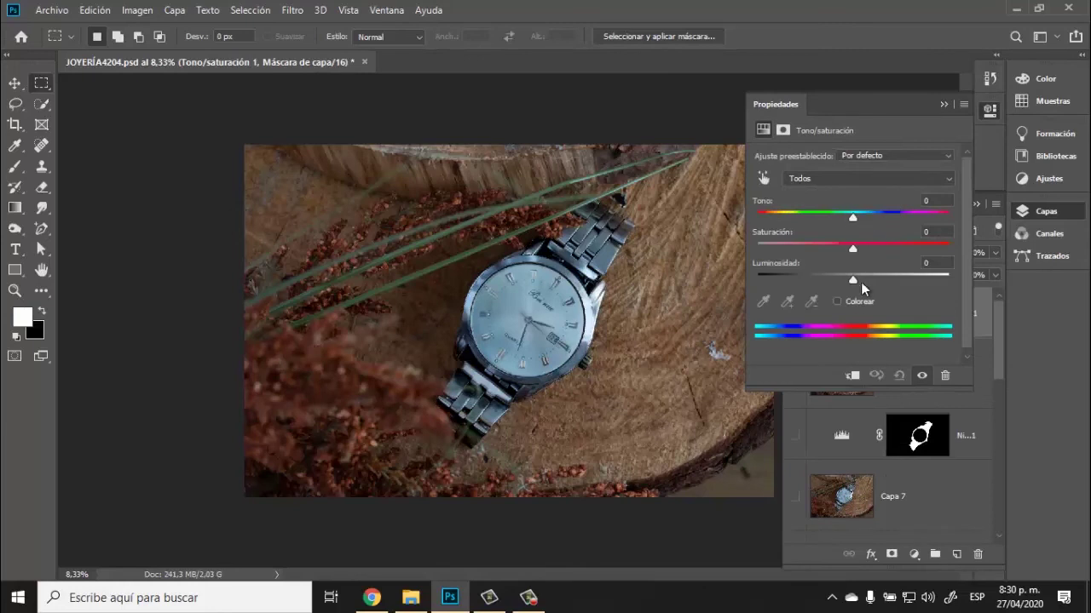
{"action": "left_click", "coordinate": [838, 301]}
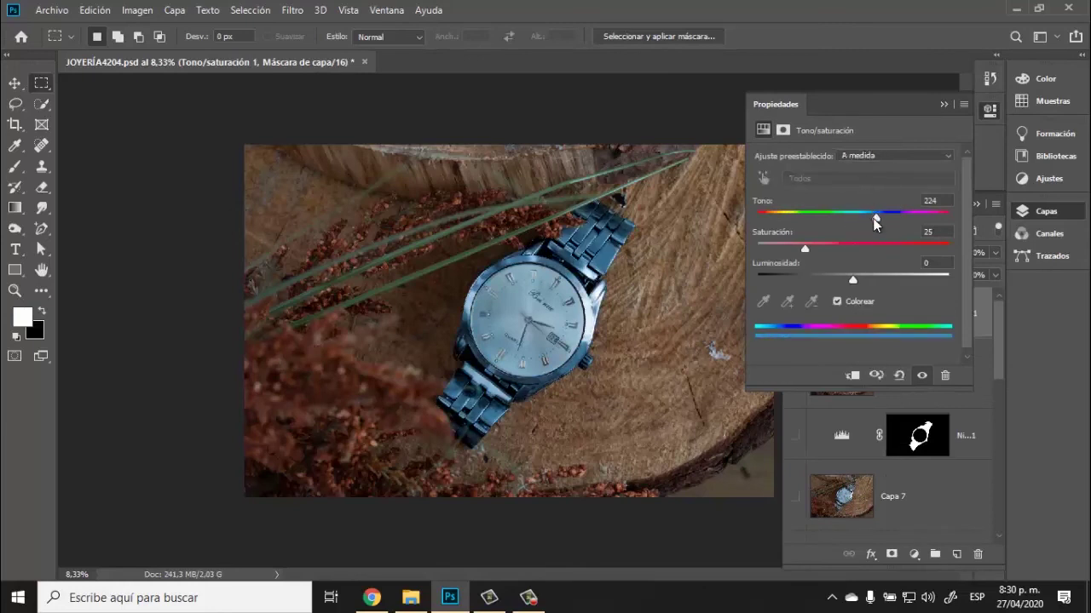
Step: Turn the watch metal gold by shifting the hue to a warm yellow and increasing the colorize saturation
{"action": "left_click_drag", "start_coordinate": [875, 223], "coordinate": [824, 248]}
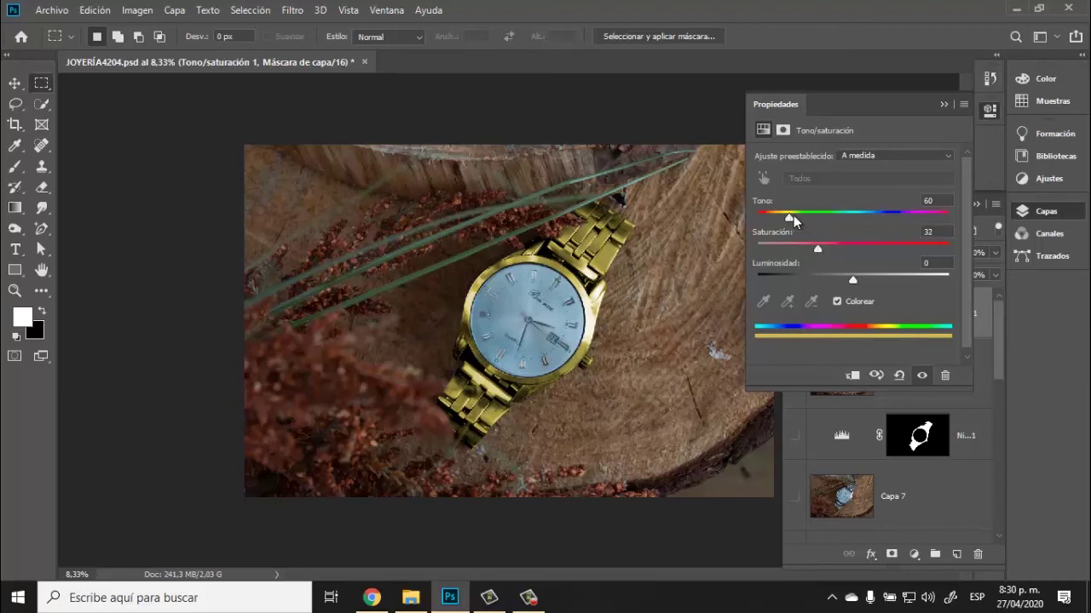
{"action": "mouse_move", "coordinate": [791, 219]}
{"action": "left_mouse_down"}
{"action": "mouse_move", "coordinate": [949, 223]}
{"action": "mouse_move", "coordinate": [781, 220]}
{"action": "left_mouse_up"}
{"action": "left_click_drag", "start_coordinate": [842, 253], "coordinate": [829, 253]}
{"action": "left_click_drag", "start_coordinate": [785, 218], "coordinate": [782, 219]}
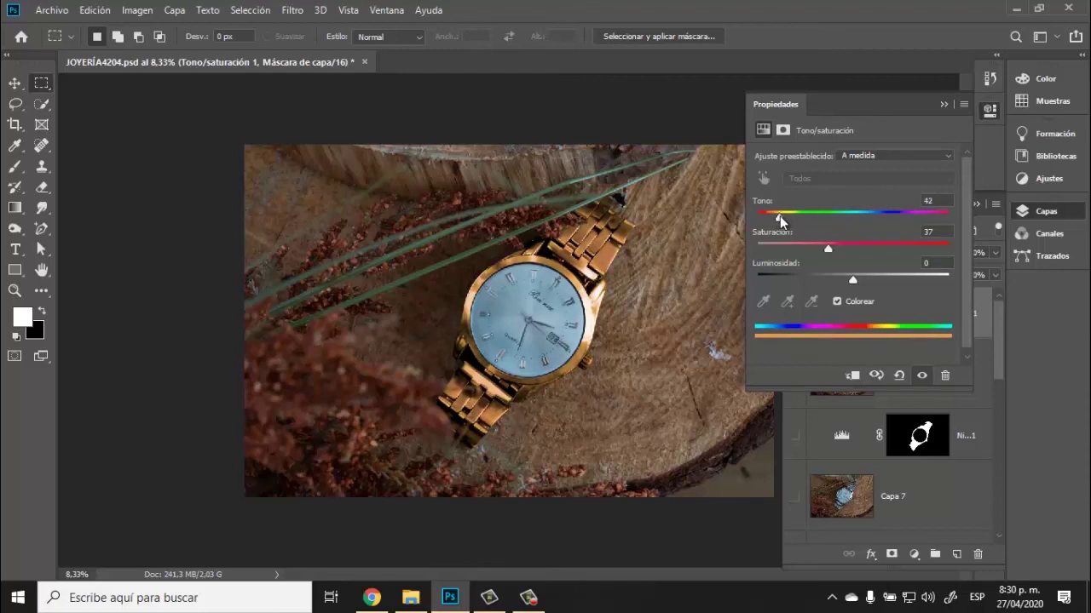
{"action": "left_click_drag", "start_coordinate": [780, 220], "coordinate": [787, 221]}
{"action": "left_click_drag", "start_coordinate": [830, 249], "coordinate": [830, 248]}
{"action": "left_click", "coordinate": [943, 105]}
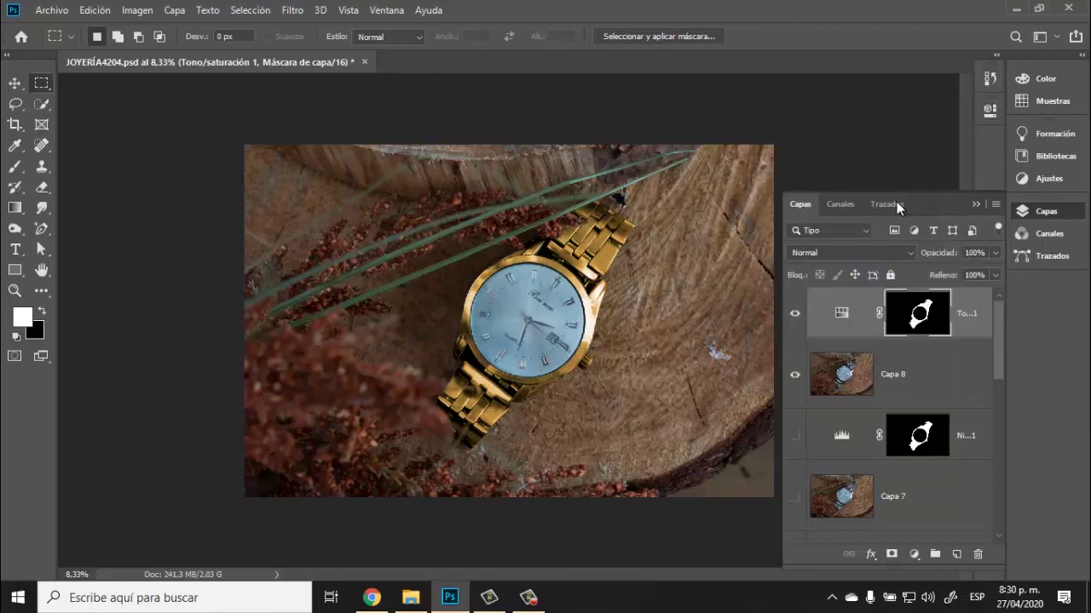
Step: Load the circulo 2 path as a selection and add a Hue/Saturation adjustment for the dial with Colorear enabled
{"action": "left_click", "coordinate": [884, 204]}
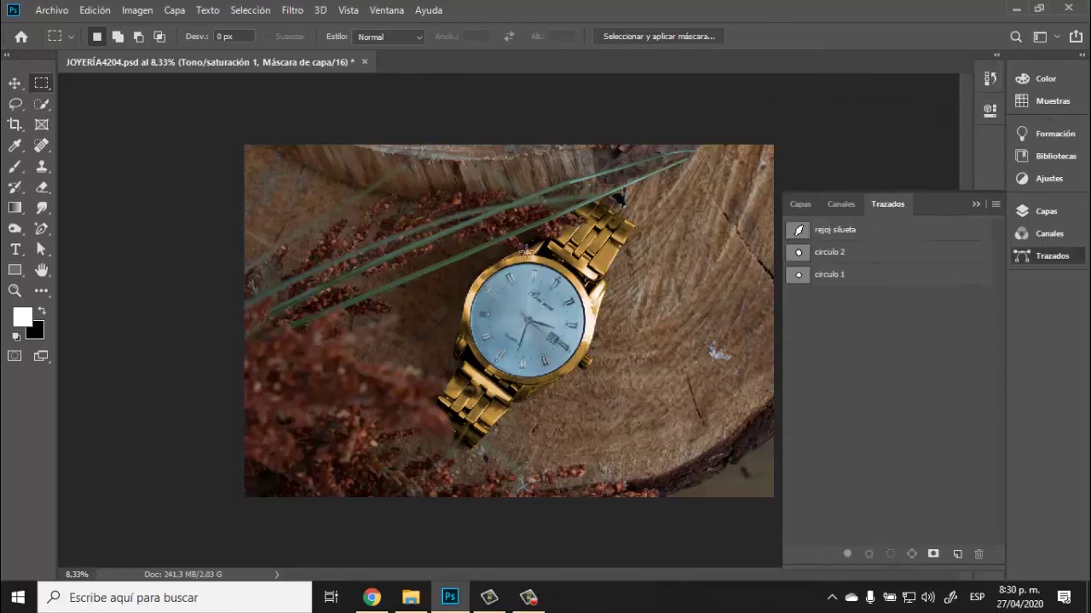
{"action": "left_click", "coordinate": [800, 253], "text": "ctrl"}
{"action": "left_click", "coordinate": [797, 205]}
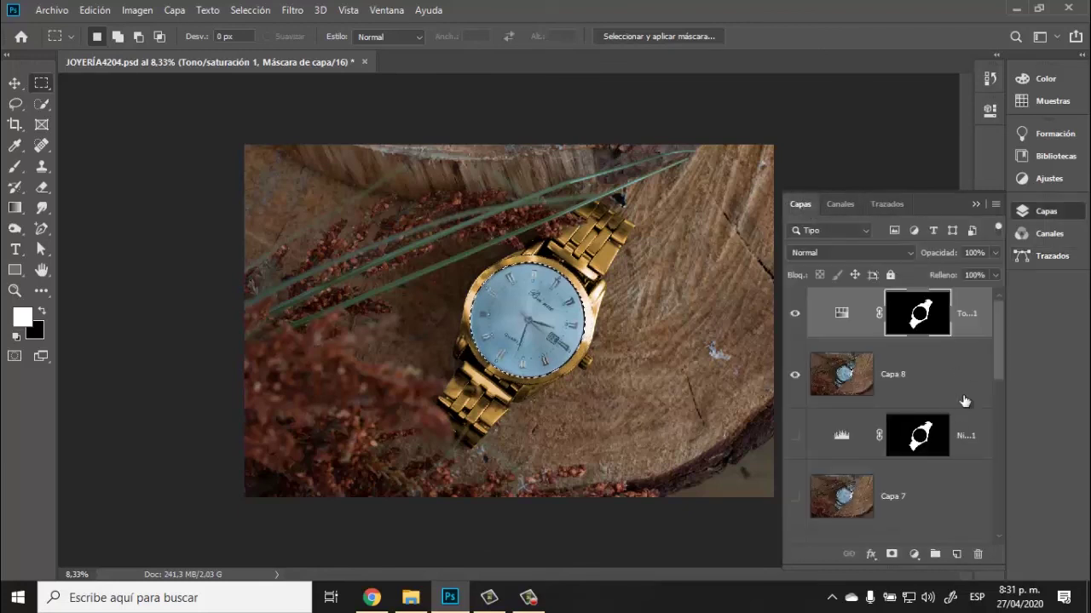
{"action": "left_click", "coordinate": [914, 554]}
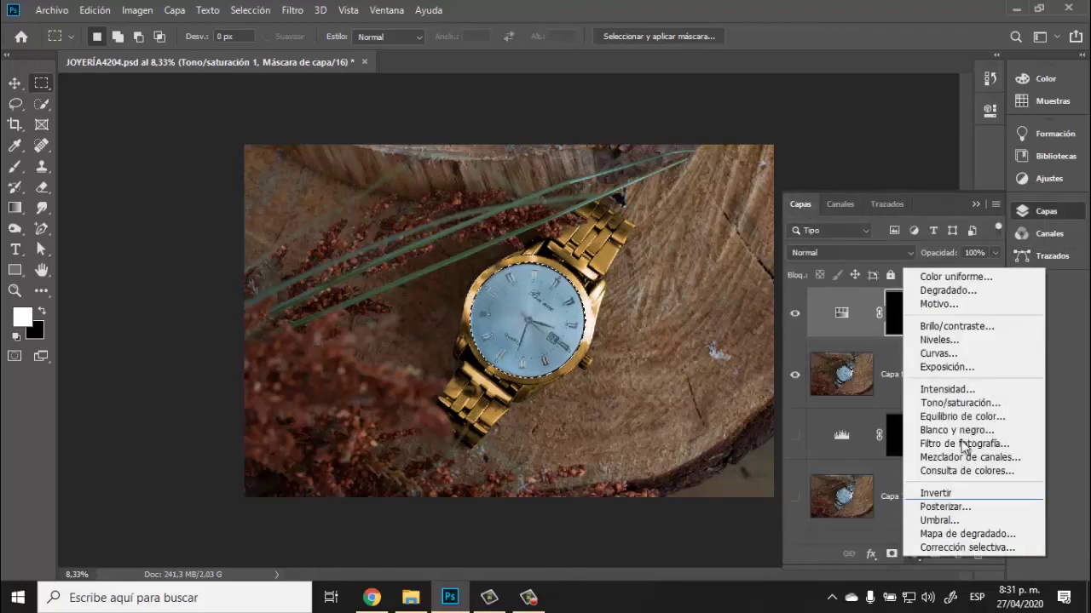
{"action": "left_click", "coordinate": [961, 402]}
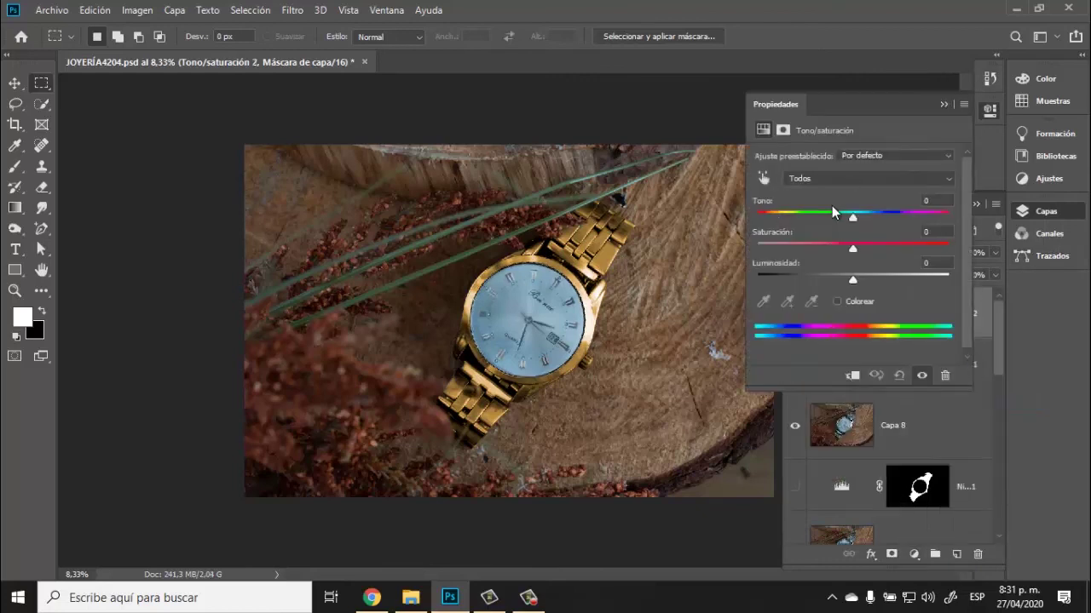
{"action": "left_click", "coordinate": [837, 301]}
Step: Tint the dial a muted gold with a hue of about 57, low saturation and a luminosity of -20
{"action": "left_click_drag", "start_coordinate": [761, 218], "coordinate": [793, 219]}
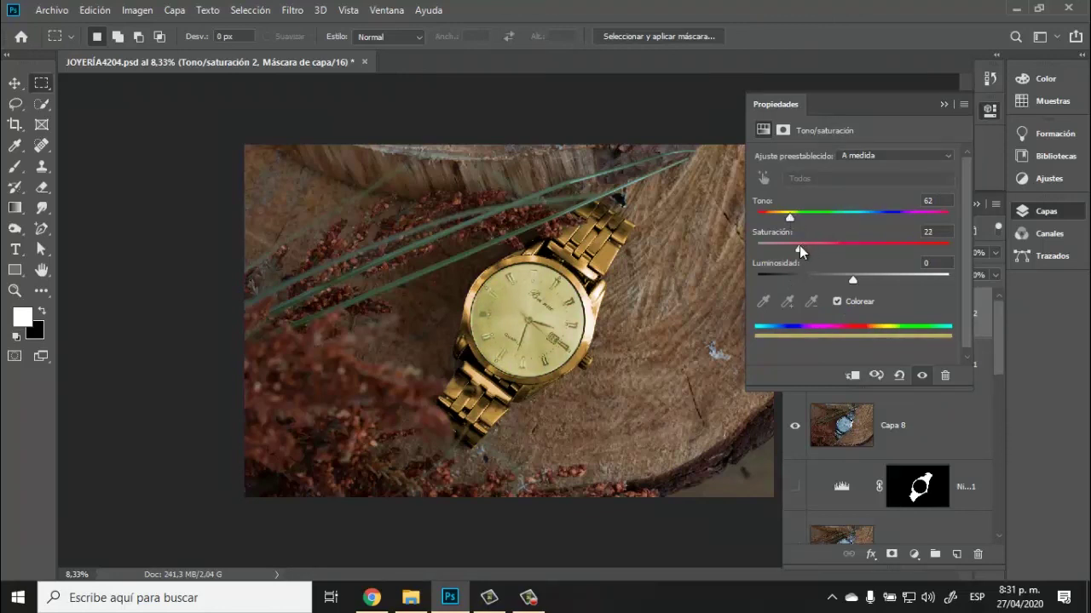
{"action": "left_click_drag", "start_coordinate": [853, 281], "coordinate": [813, 249]}
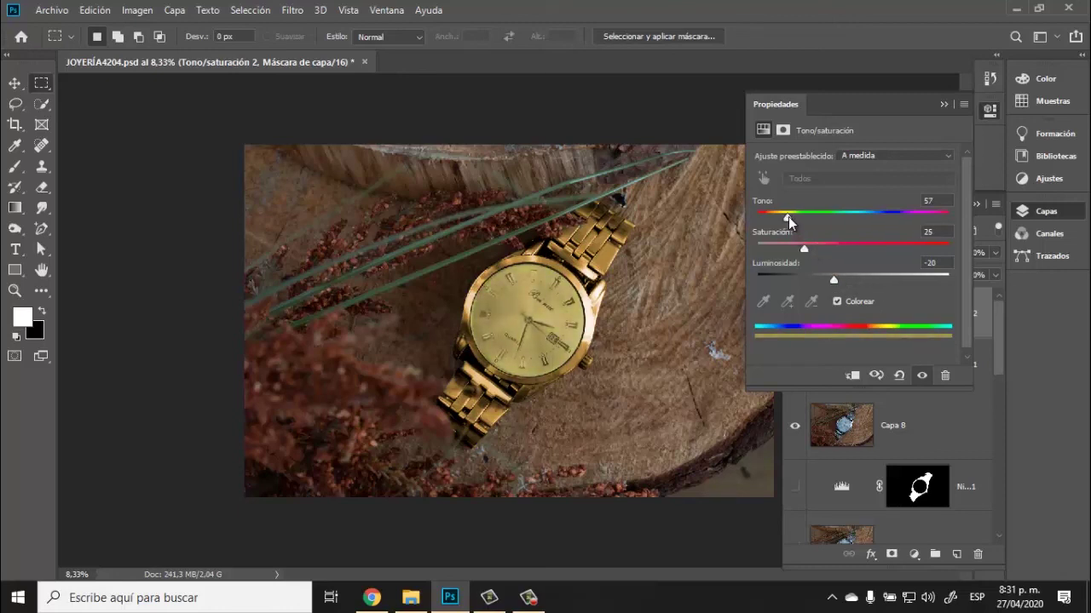
{"action": "left_click_drag", "start_coordinate": [788, 216], "coordinate": [801, 248]}
{"action": "left_click", "coordinate": [940, 104]}
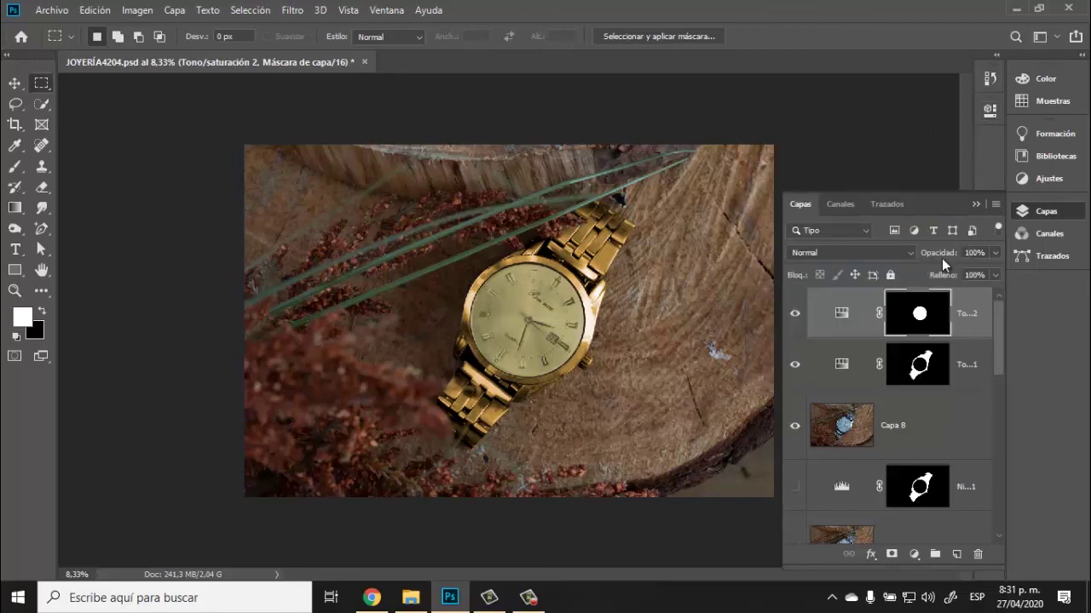